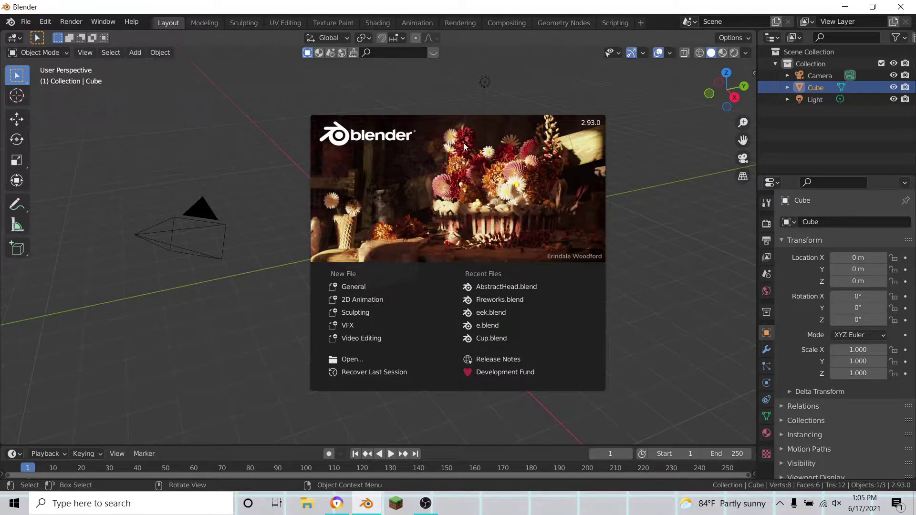
# - Delete all the default objects from the scene: the cube, camera and light
pyautogui.click(396, 213)
pyautogui.press('a')
pyautogui.press('x')
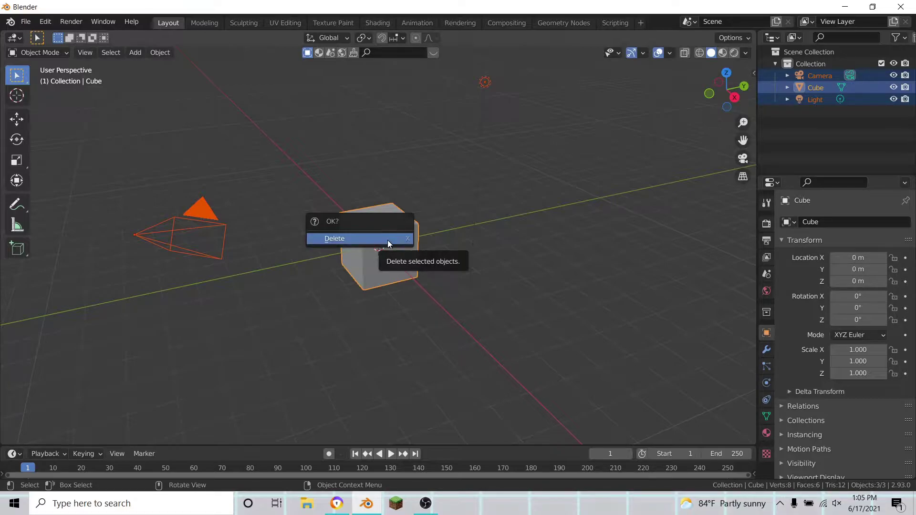
pyautogui.click(374, 240)
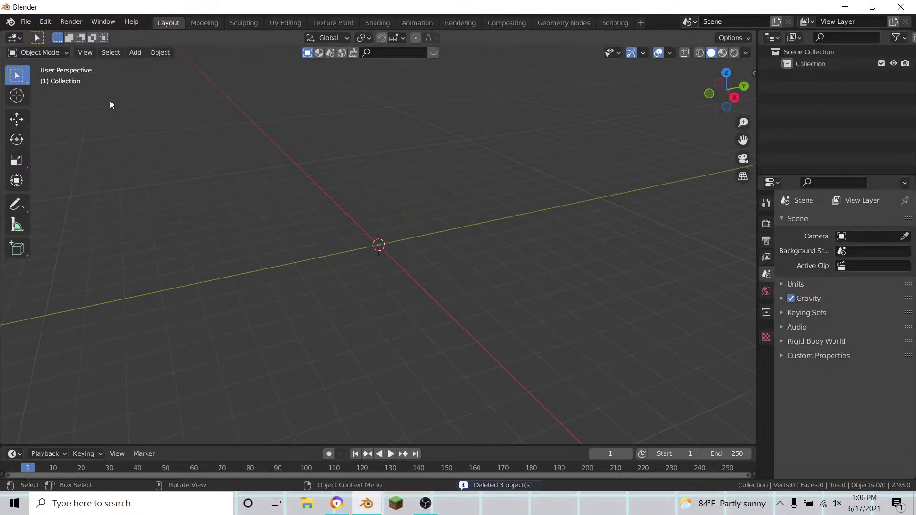
# - Import the Wavefront model Character Roblox.obj from the source folder inside roblox-noob on the Desktop
pyautogui.click(26, 22)
pyautogui.moveTo(59, 193)
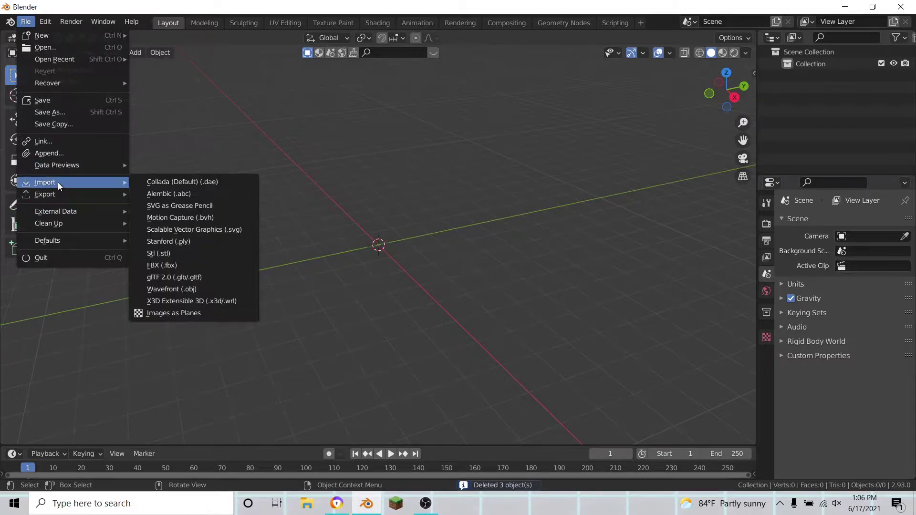
pyautogui.click(169, 290)
pyautogui.click(164, 173)
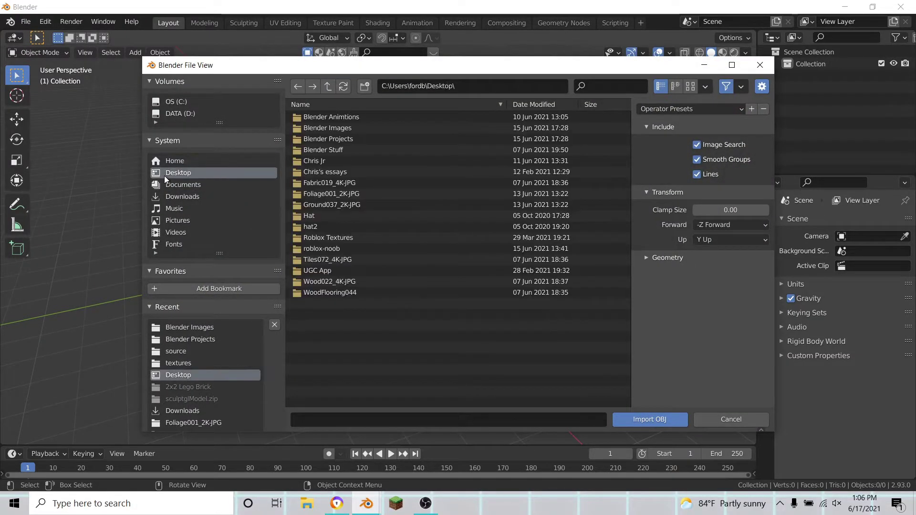
pyautogui.click(320, 249)
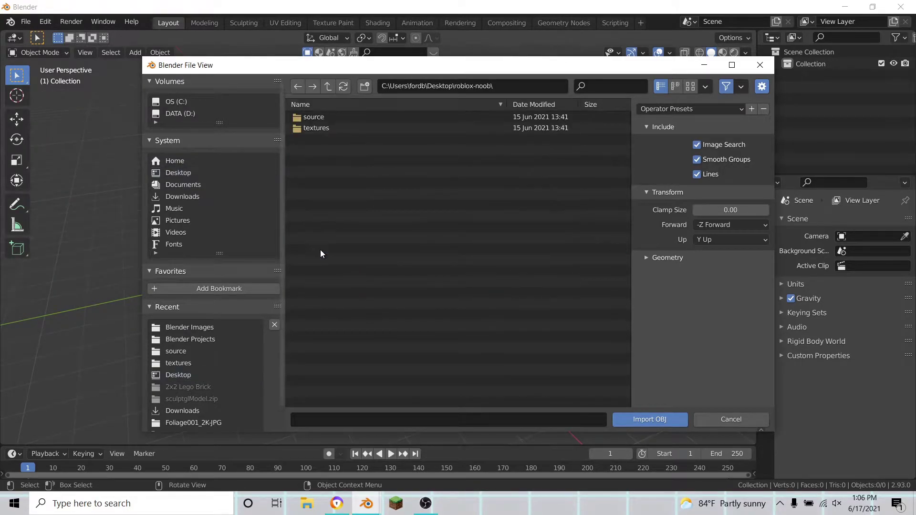
pyautogui.click(328, 118)
pyautogui.doubleClick(331, 119)
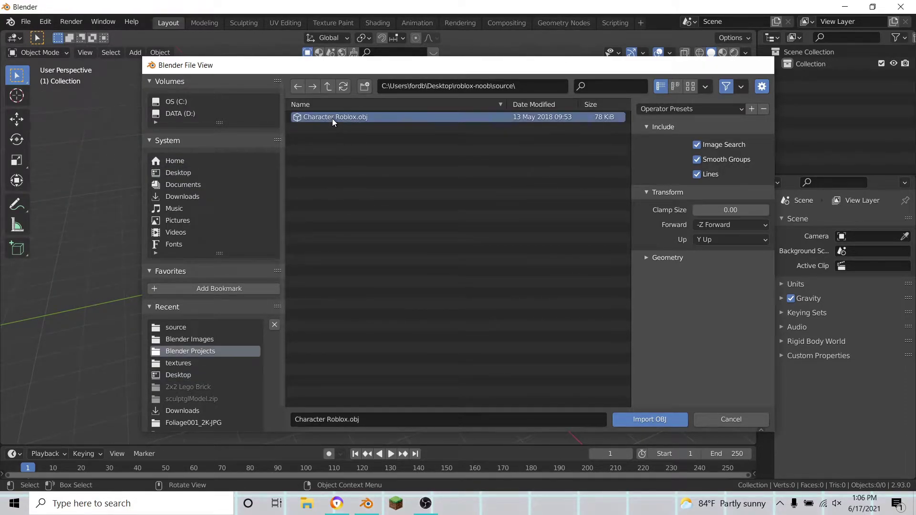
# - Delete the imported character's torso, both arms and both legs, keeping only the head
pyautogui.scroll(2, 374, 224)
pyautogui.moveTo(353, 261); pyautogui.dragTo(276, 249, button='middle')
pyautogui.click(321, 267)
pyautogui.click(253, 198)
pyautogui.press('Delete')
pyautogui.click(286, 194)
pyautogui.press('Delete')
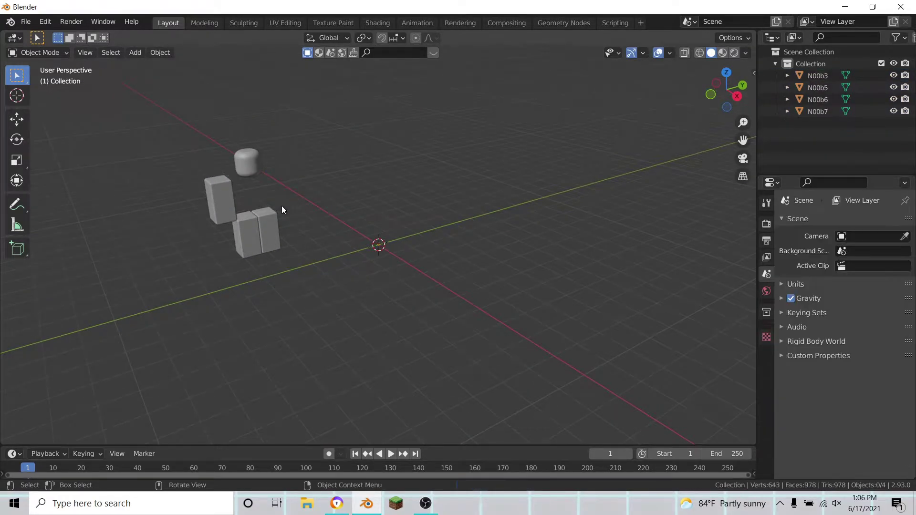
pyautogui.click(268, 223)
pyautogui.press('Delete')
pyautogui.click(251, 230)
pyautogui.press('Delete')
pyautogui.click(228, 204)
pyautogui.press('Delete')
# - Use Geometry to Origin on the head to centre it at the world origin
pyautogui.moveTo(249, 175); pyautogui.dragTo(307, 219, button='middle')
pyautogui.click(160, 53)
pyautogui.moveTo(210, 78)
pyautogui.click(286, 79)
pyautogui.moveTo(393, 281); pyautogui.dragTo(454, 290, button='middle')
pyautogui.scroll(2, 454, 290)
pyautogui.click(425, 293)
pyautogui.scroll(-5, 376, 257)
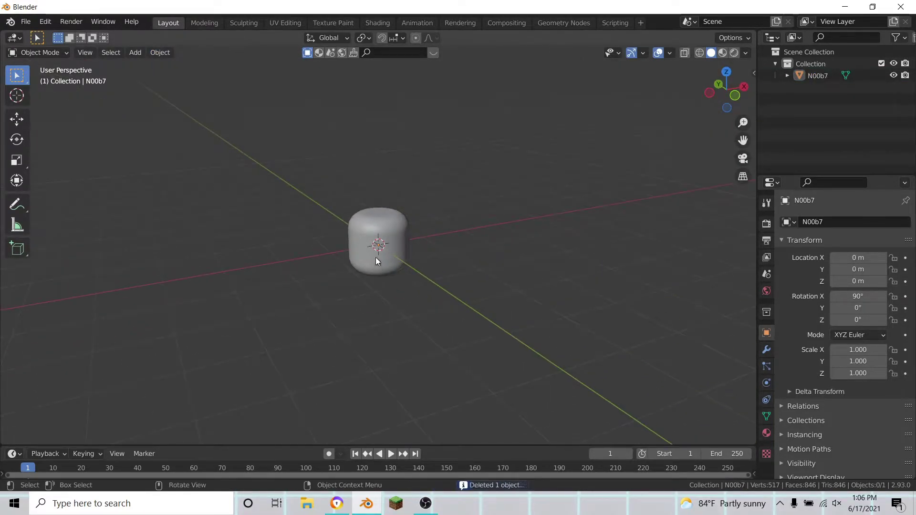
# - Scale the head up uniformly to about 2.11 and apply its scale
pyautogui.click(376, 256)
pyautogui.press('s')
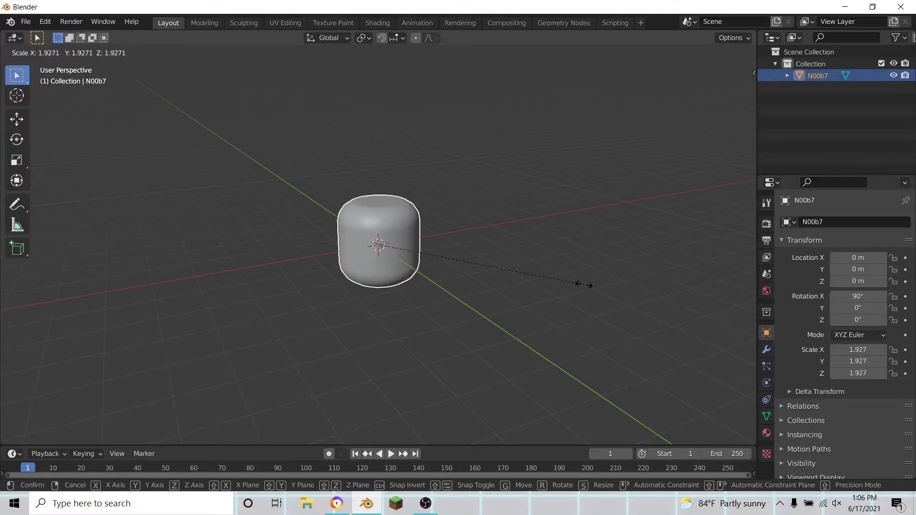
pyautogui.click(596, 289)
pyautogui.moveTo(597, 290); pyautogui.dragTo(425, 292, button='middle')
pyautogui.press('s')
pyautogui.click(508, 274)
pyautogui.moveTo(509, 273); pyautogui.dragTo(457, 299, button='middle')
pyautogui.scroll(1, 456, 298)
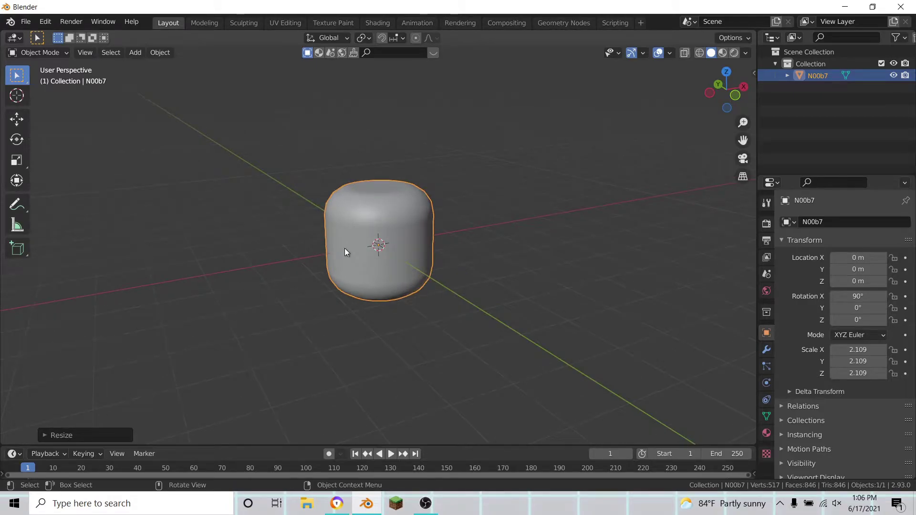
pyautogui.hotkey('ctrl', 'a')
pyautogui.click(269, 274)
# - Find the Cell Fracture add-on in the preferences by searching for "cell", keep it enabled, and save the preferences
pyautogui.click(45, 23)
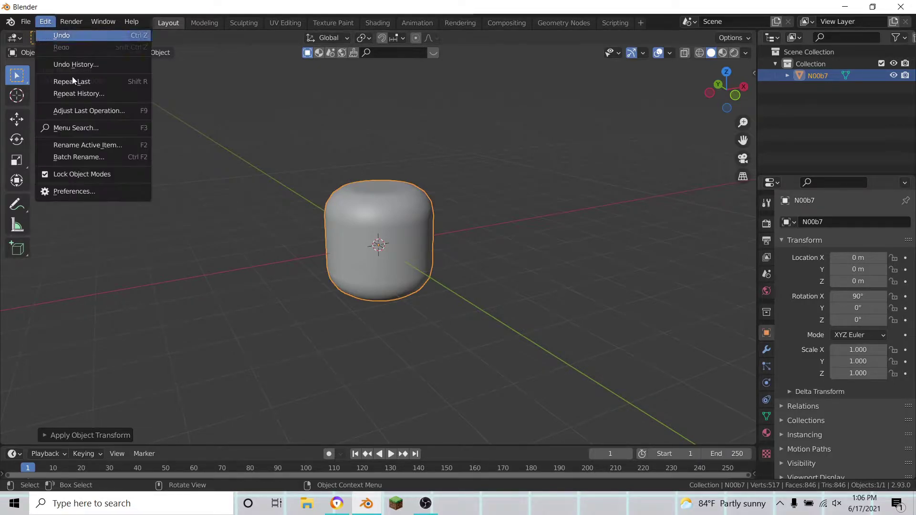
pyautogui.click(67, 186)
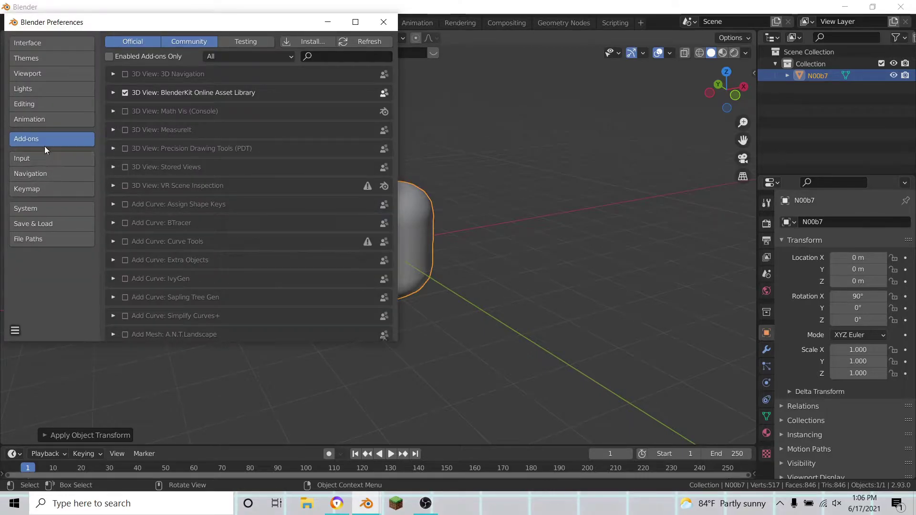
pyautogui.click(344, 56)
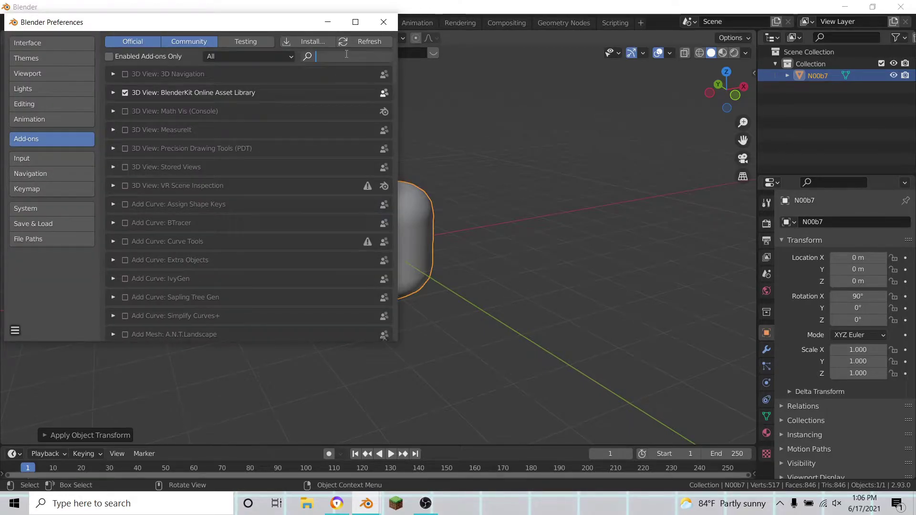
pyautogui.write('cell')
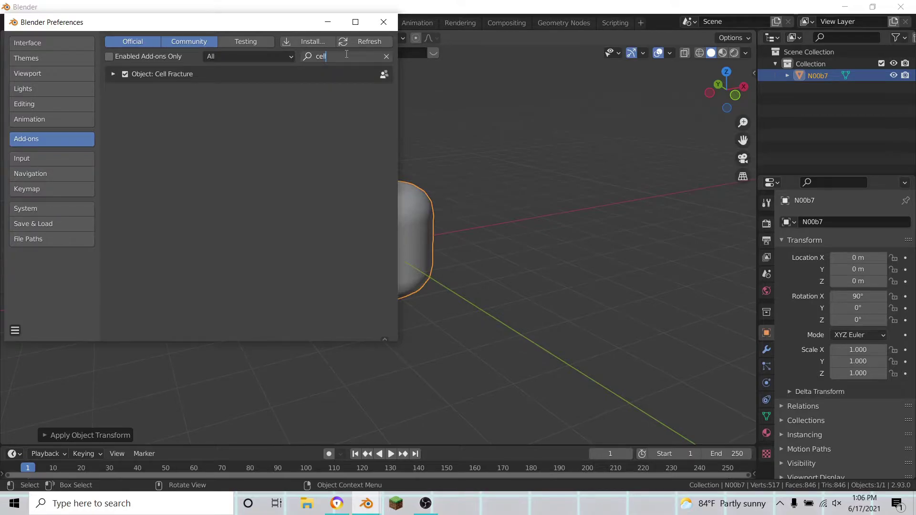
pyautogui.press('Return')
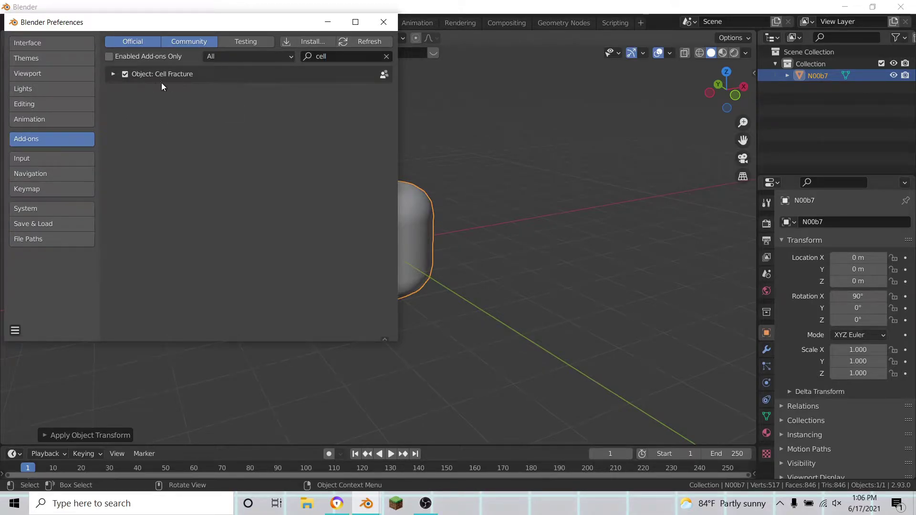
pyautogui.click(15, 330)
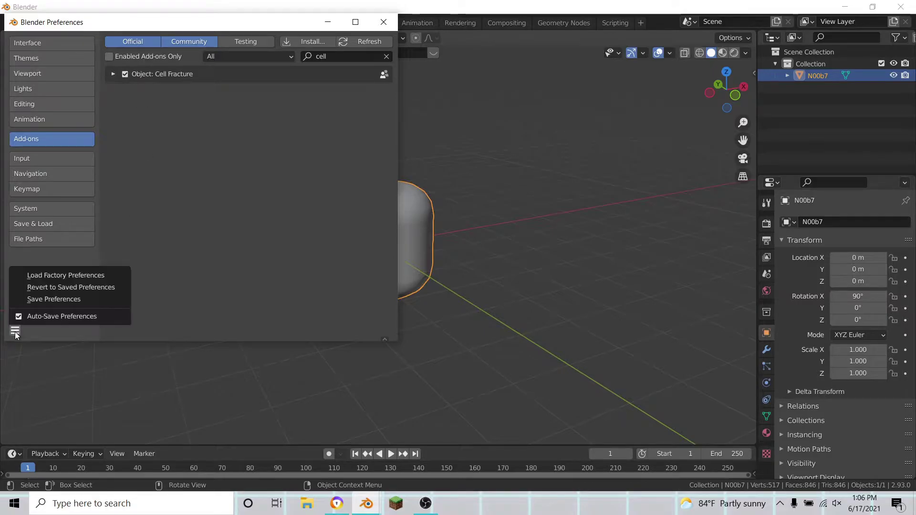
pyautogui.click(48, 298)
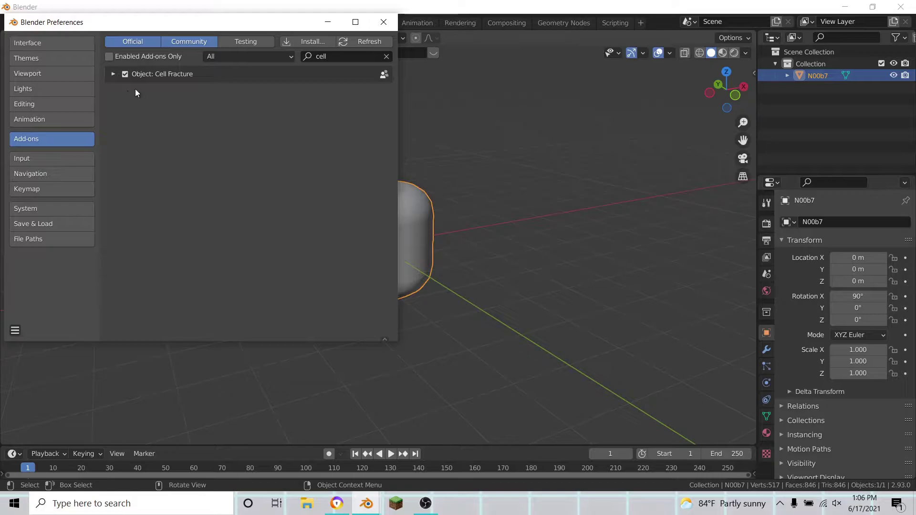
pyautogui.click(381, 22)
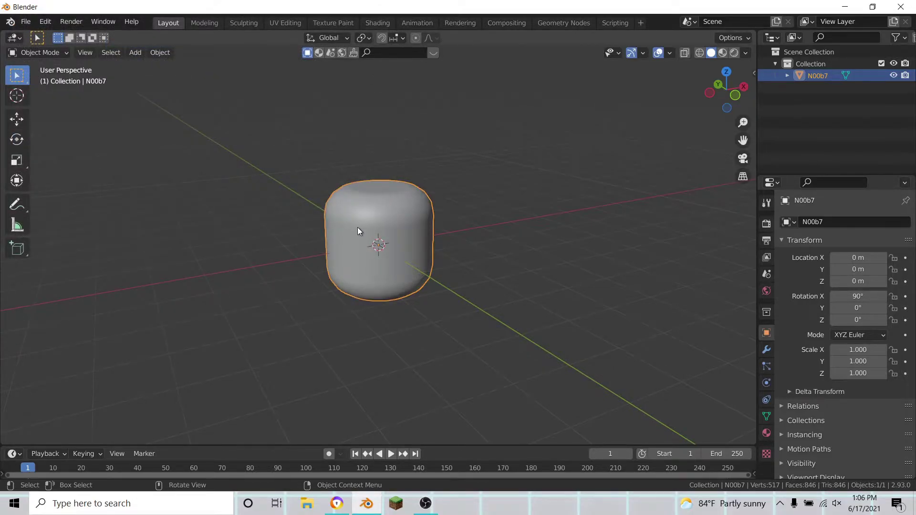
pyautogui.press('F3')
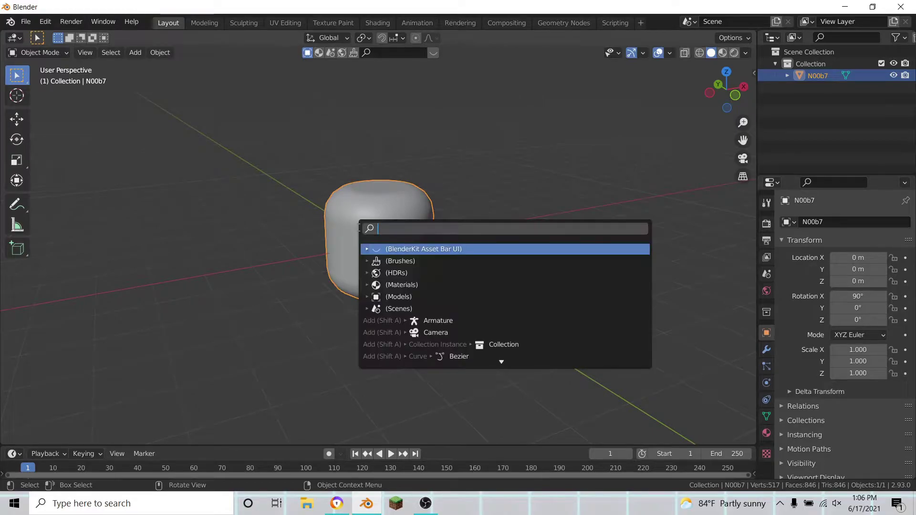
pyautogui.write('cell')
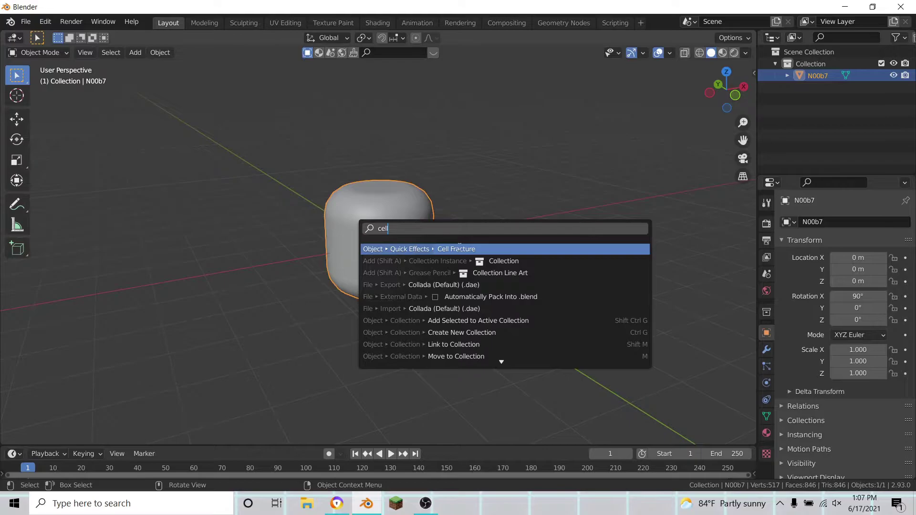
pyautogui.click(460, 252)
pyautogui.moveTo(420, 103); pyautogui.dragTo(582, 87)
pyautogui.click(568, 148)
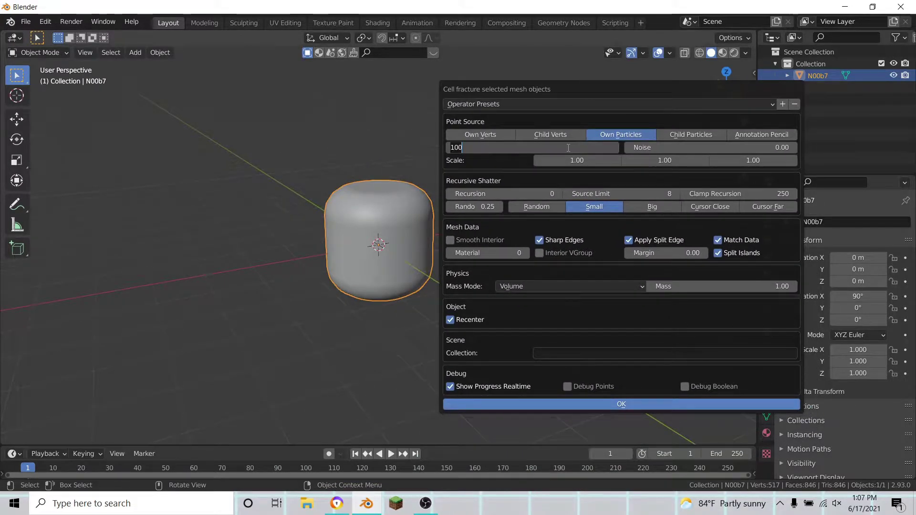
pyautogui.press('Return')
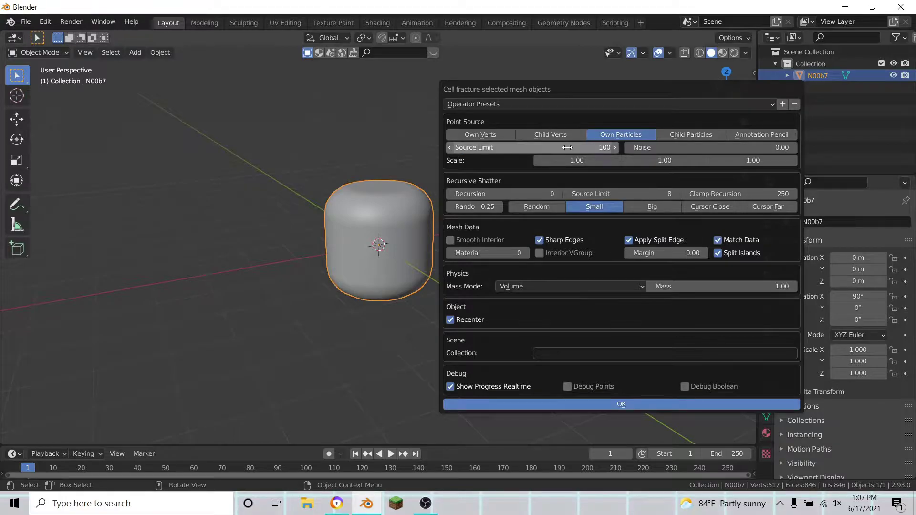
pyautogui.click(482, 150)
pyautogui.press('BackSpace')
pyautogui.write('50')
pyautogui.press('Return')
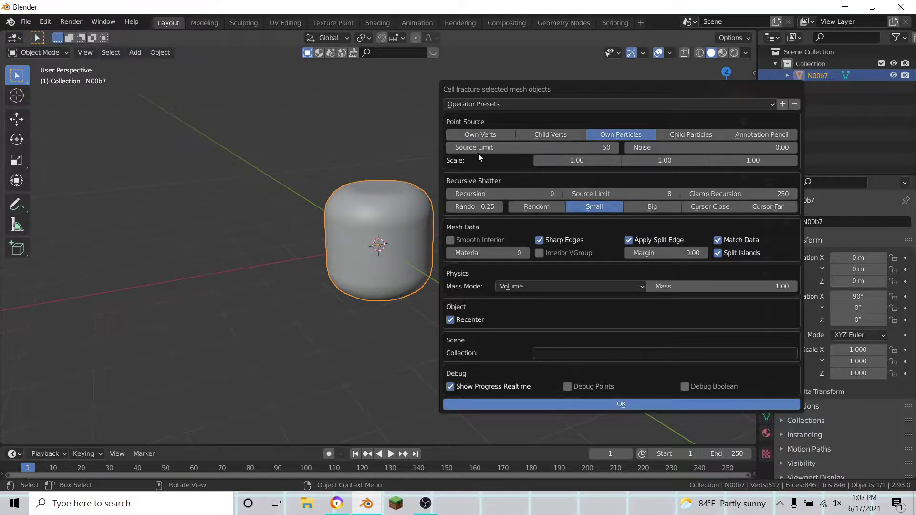
pyautogui.moveTo(664, 148); pyautogui.dragTo(725, 147)
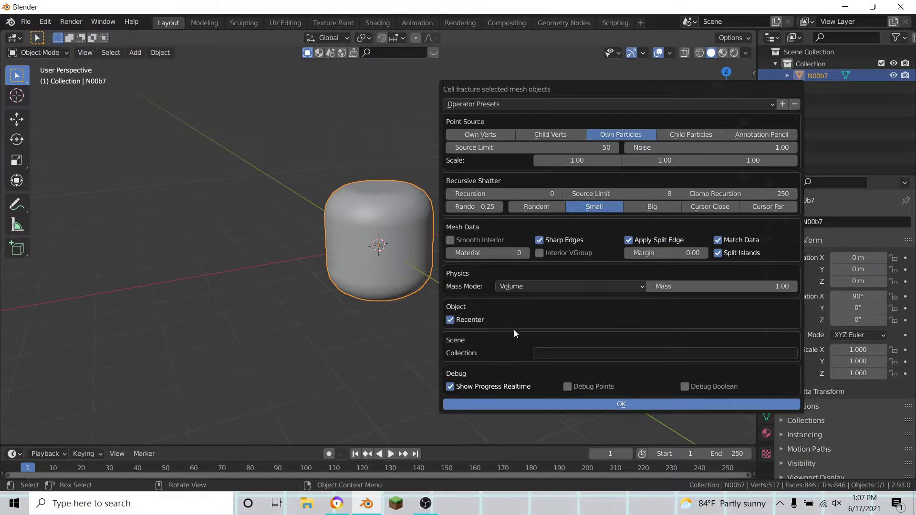
pyautogui.moveTo(610, 91); pyautogui.dragTo(632, 91)
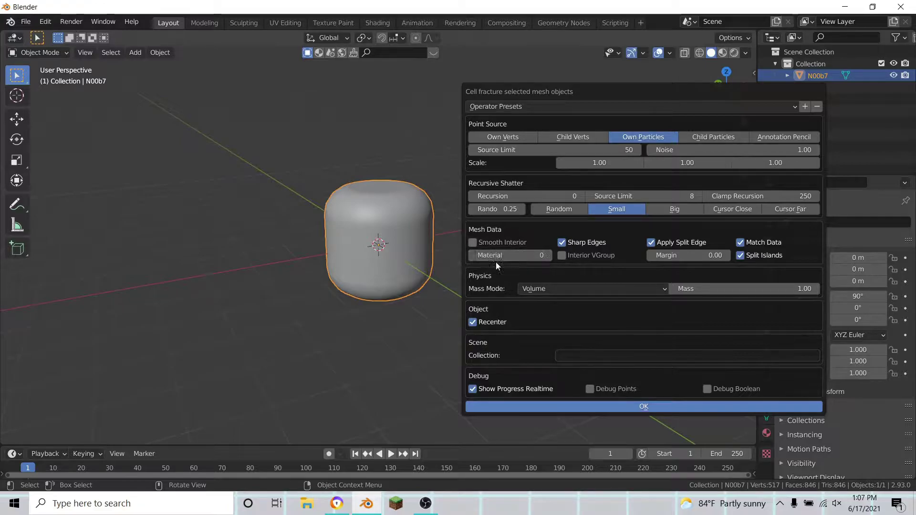
pyautogui.moveTo(630, 95); pyautogui.dragTo(607, 115)
pyautogui.click(247, 334)
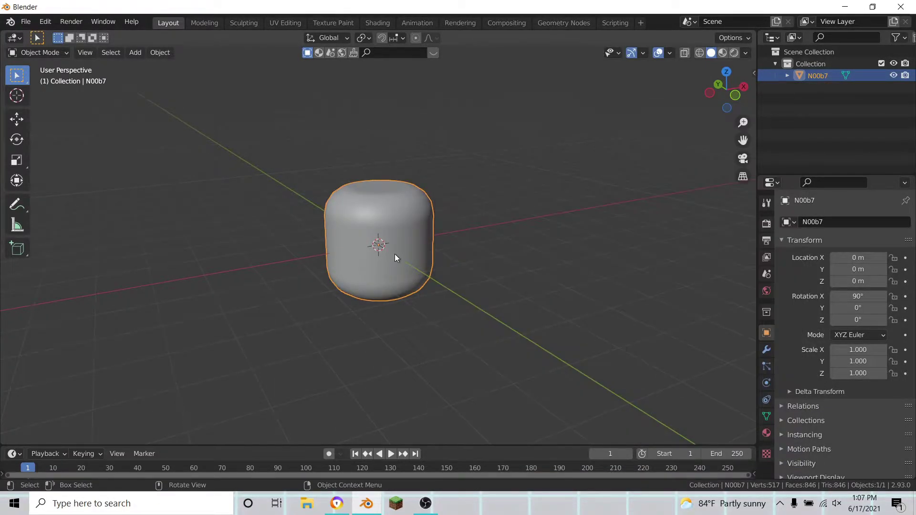
# - Save the project to the Desktop as AbstractHead.blend
pyautogui.click(26, 22)
pyautogui.click(51, 111)
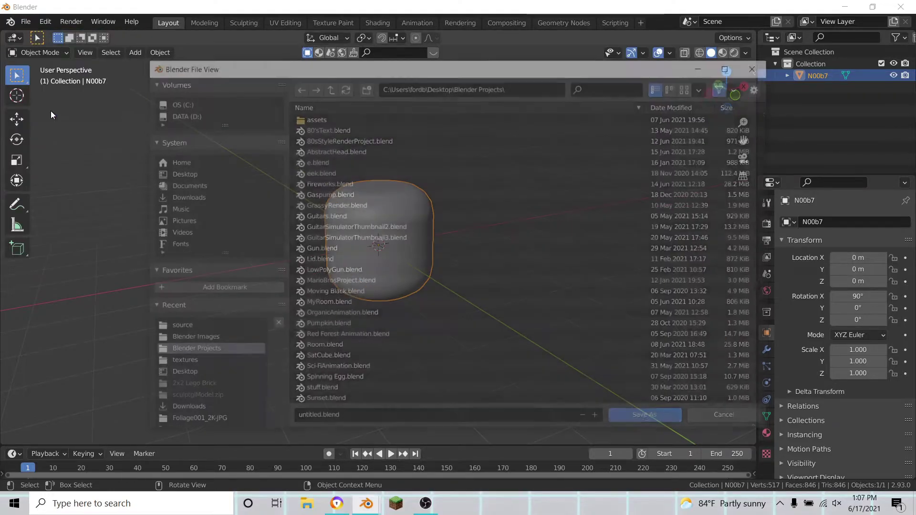
pyautogui.click(175, 162)
pyautogui.click(306, 418)
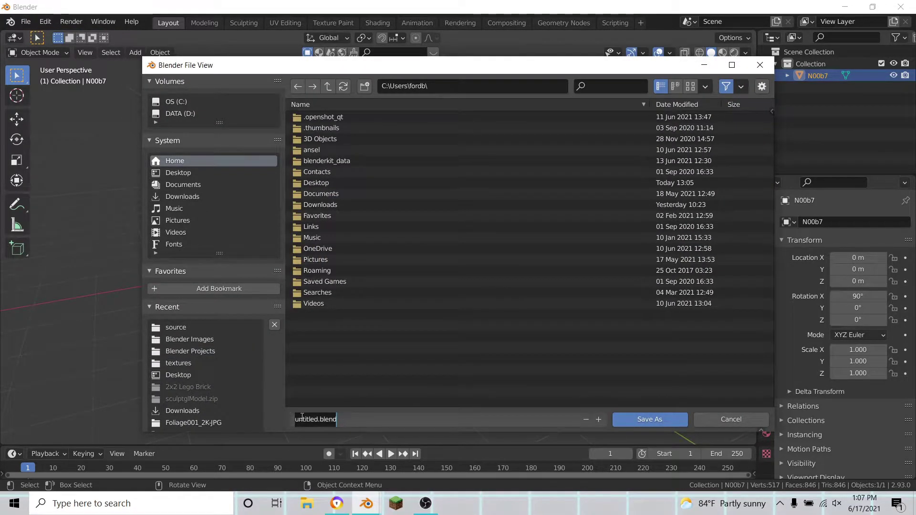
pyautogui.write('T')
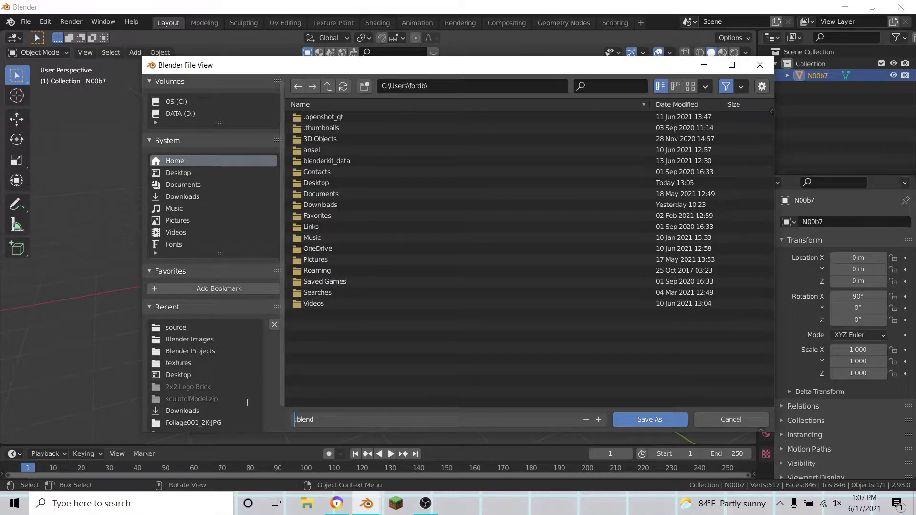
pyautogui.write('urtoi')
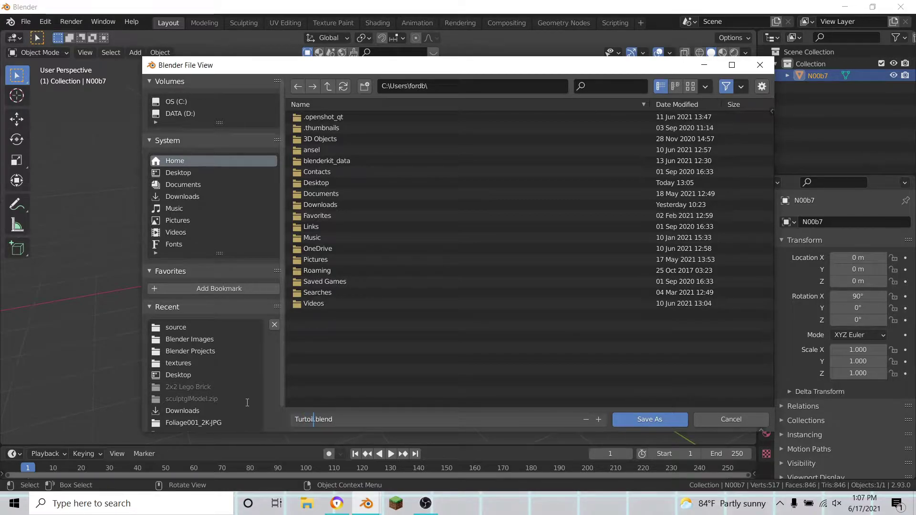
pyautogui.press('BackSpace')
pyautogui.press('BackSpace')
pyautogui.write('io')
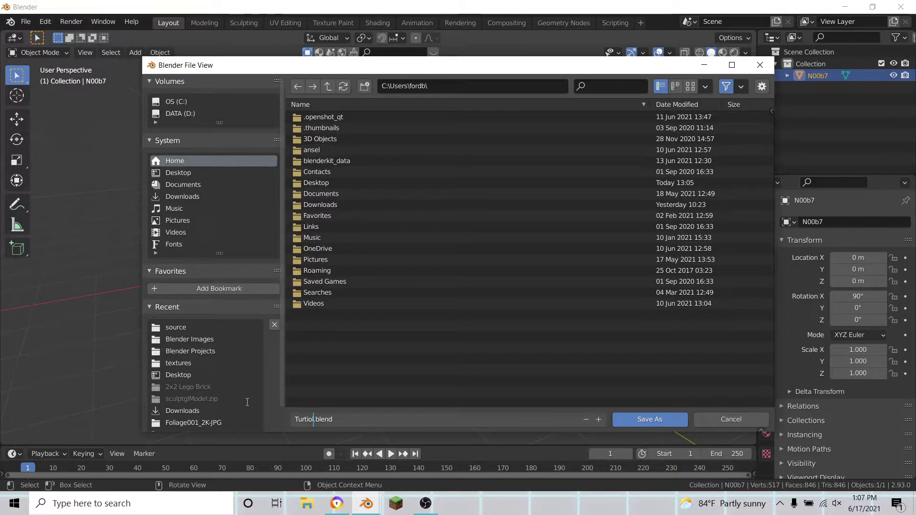
pyautogui.press('BackSpace')
pyautogui.press('BackSpace')
pyautogui.press('BackSpace')
pyautogui.press('BackSpace')
pyautogui.press('BackSpace')
pyautogui.press('BackSpace')
pyautogui.write('A')
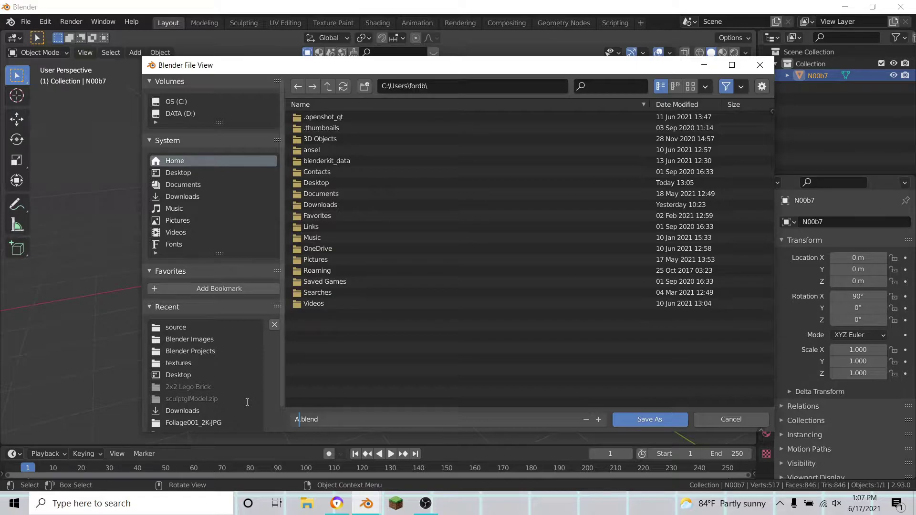
pyautogui.write('bstractHead')
pyautogui.press('Return')
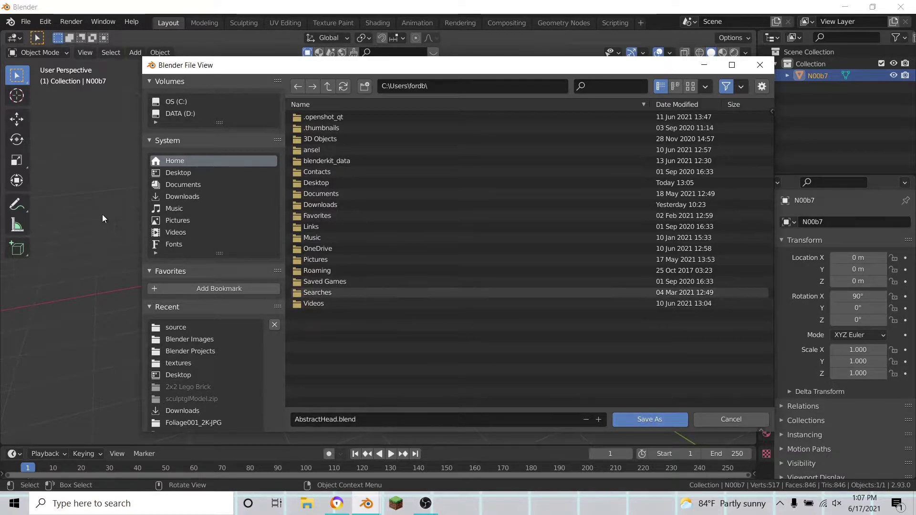
pyautogui.click(186, 173)
pyautogui.click(650, 420)
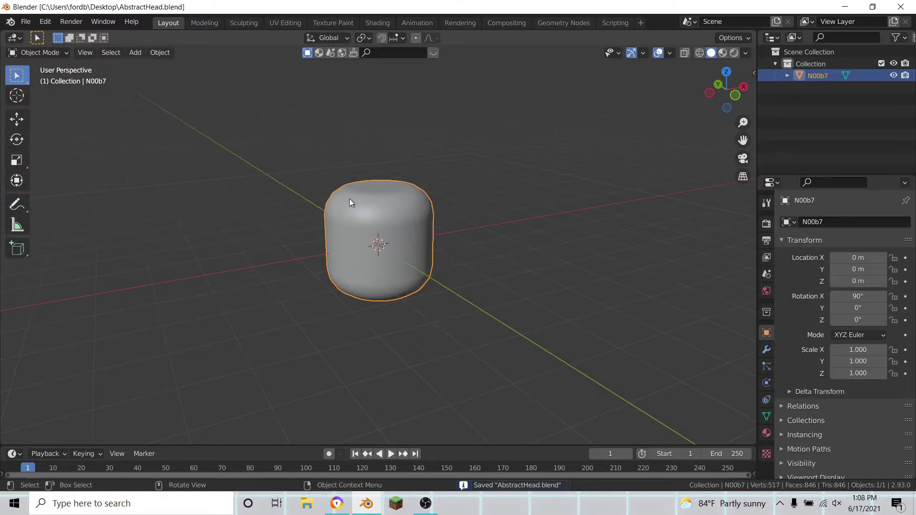
pyautogui.click(45, 21)
pyautogui.click(24, 23)
pyautogui.click(24, 23)
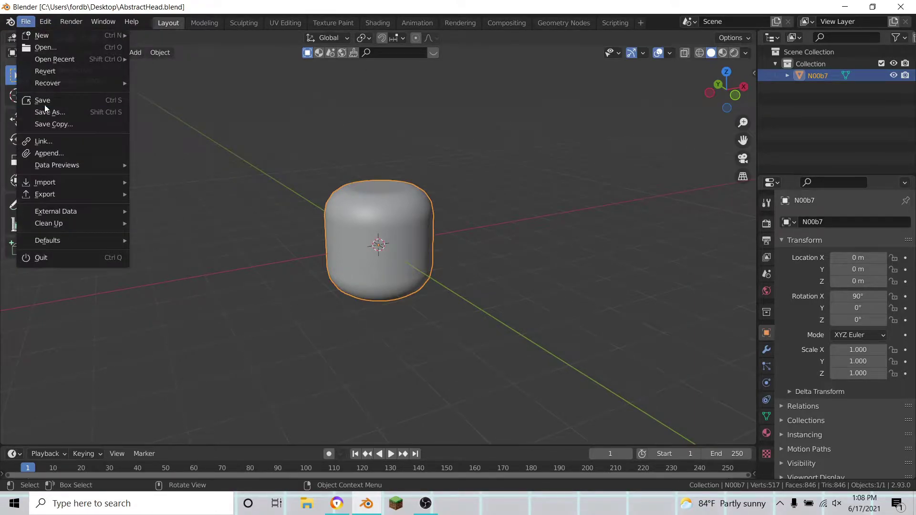
# - Save the project and run Cell Fracture on the head with a source limit of 50 and noise of 1
pyautogui.click(44, 99)
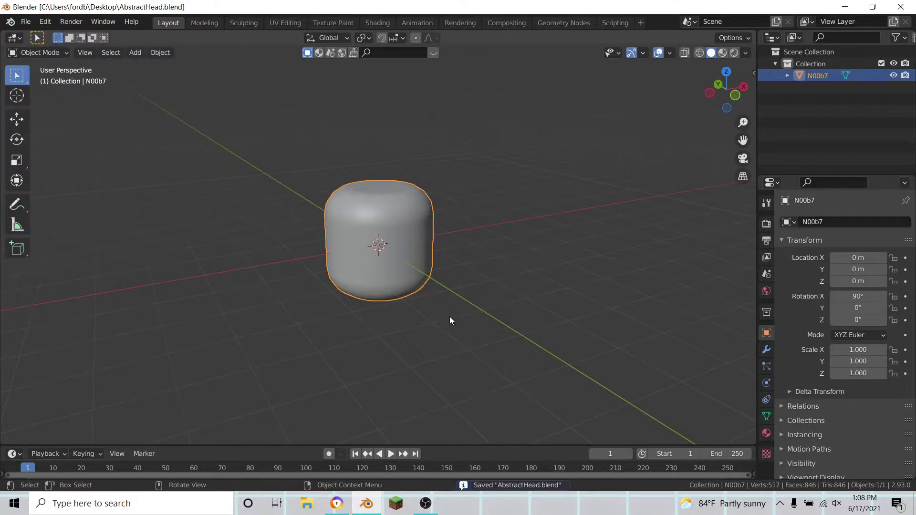
pyautogui.press('F3')
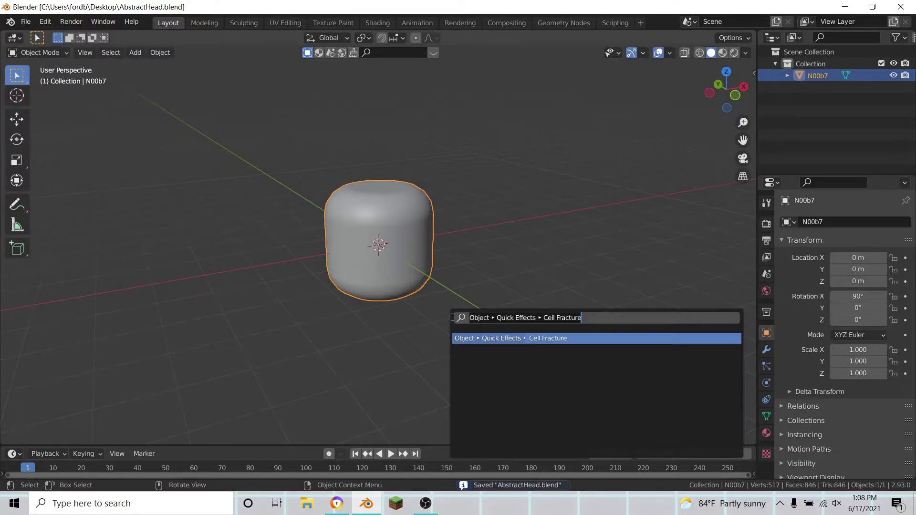
pyautogui.press('Return')
pyautogui.moveTo(451, 158); pyautogui.dragTo(586, 137)
pyautogui.click(574, 196)
pyautogui.write('50')
pyautogui.press('Tab')
pyautogui.write('1')
pyautogui.press('Return')
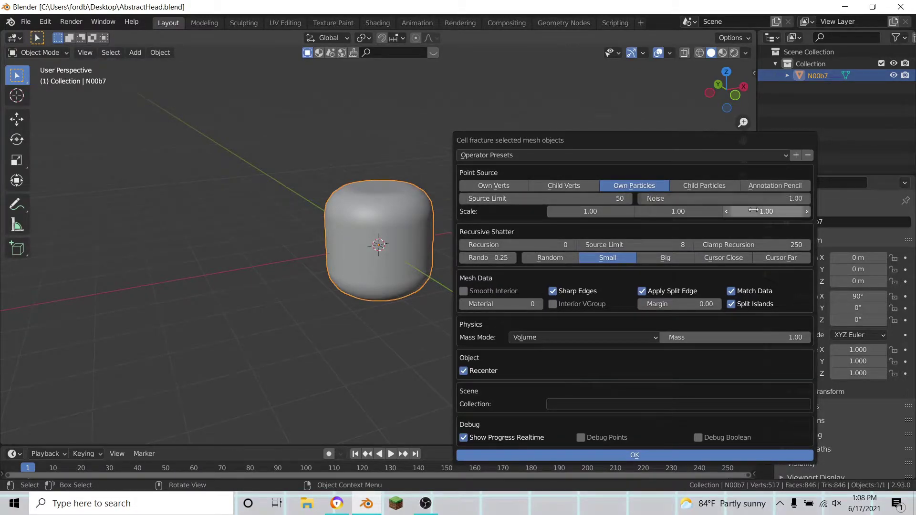
pyautogui.click(558, 456)
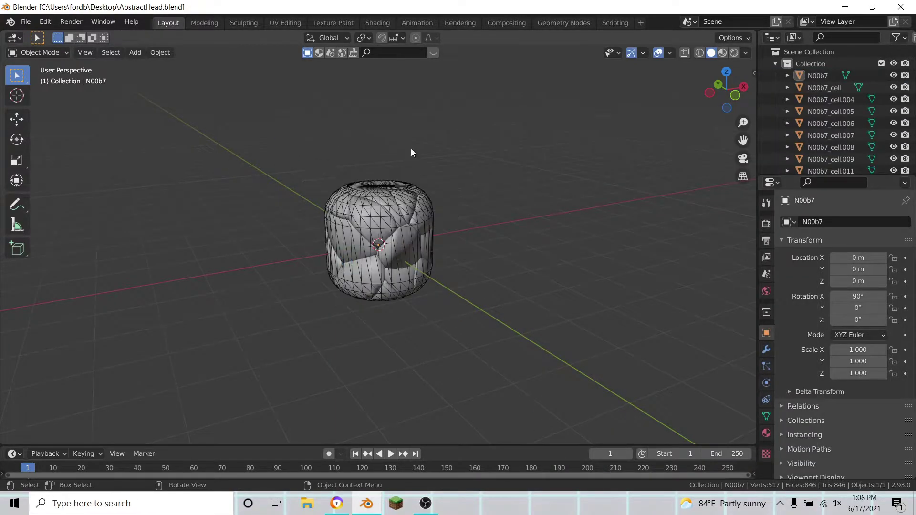
# - Delete the original unfractured head mesh that overlaps the generated cells
pyautogui.scroll(4, 476, 283)
pyautogui.moveTo(476, 283); pyautogui.dragTo(398, 235, button='middle')
pyautogui.scroll(-5, 394, 310)
pyautogui.scroll(4, 441, 290)
pyautogui.hotkey('alt', 'a')
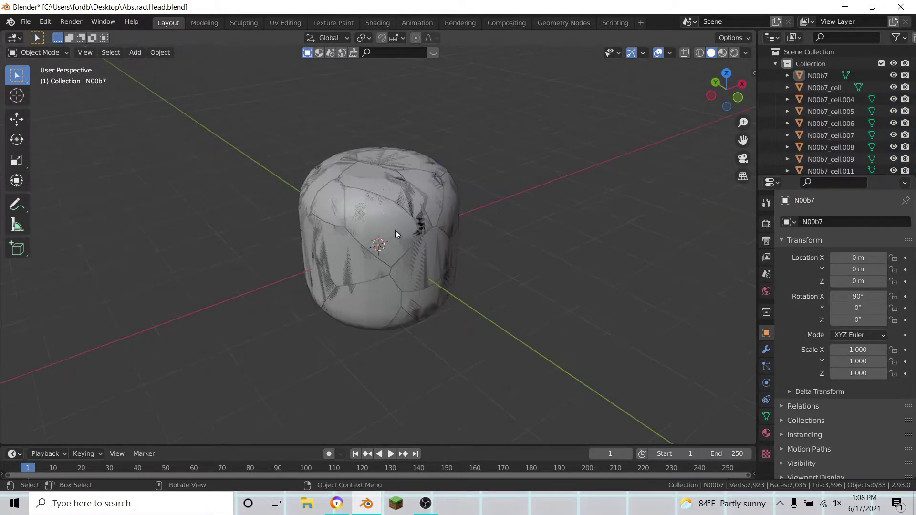
pyautogui.click(373, 189)
pyautogui.click(329, 189)
pyautogui.click(324, 176)
pyautogui.click(381, 173)
pyautogui.click(381, 173)
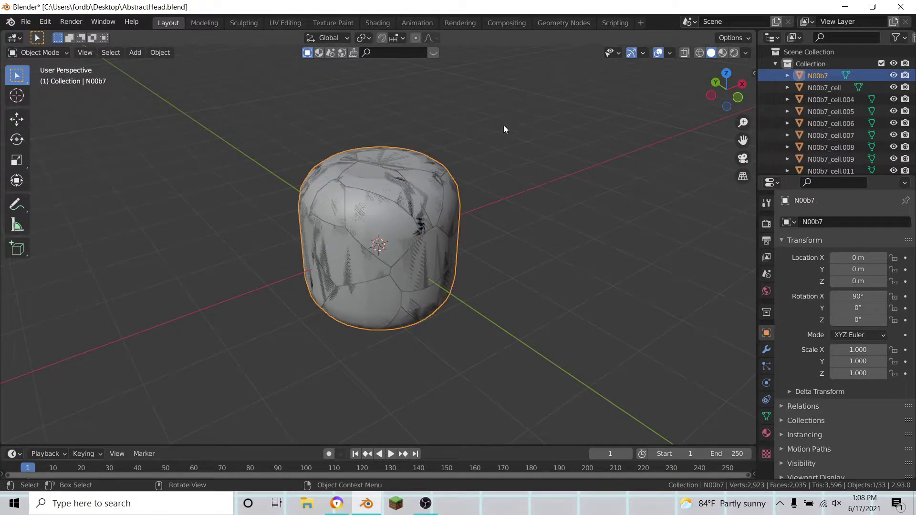
pyautogui.press('x')
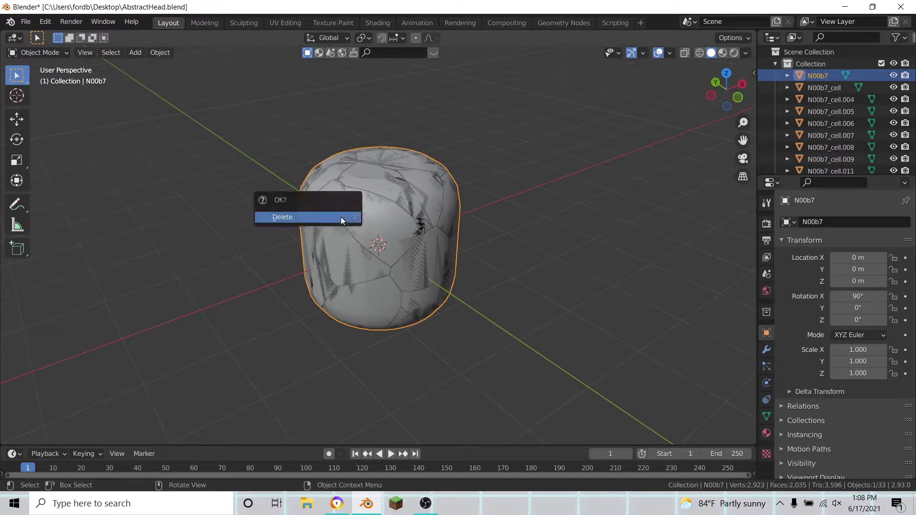
pyautogui.click(291, 214)
# - Try moving several cells around the head individually to check that they are separate pieces, cancelling each move
pyautogui.moveTo(490, 159); pyautogui.dragTo(415, 249, button='middle')
pyautogui.scroll(3, 415, 249)
pyautogui.click(422, 267)
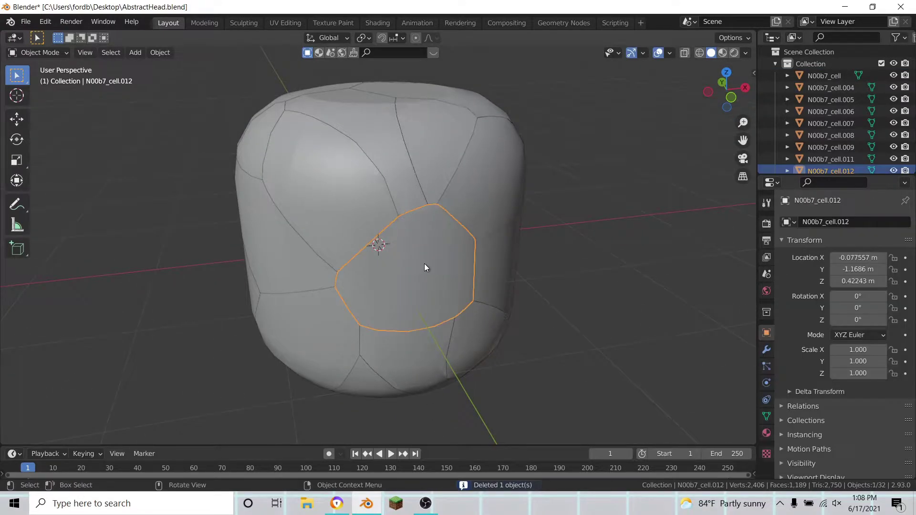
pyautogui.press('g')
pyautogui.rightClick(527, 300)
pyautogui.moveTo(524, 299); pyautogui.dragTo(436, 316, button='middle')
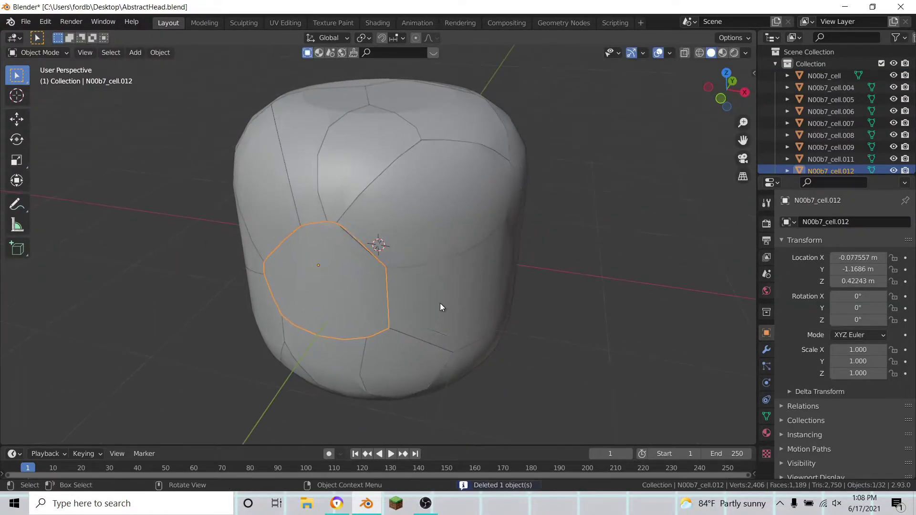
pyautogui.click(475, 187)
pyautogui.press('g')
pyautogui.rightClick(553, 201)
pyautogui.moveTo(548, 204); pyautogui.dragTo(370, 183, button='middle')
pyautogui.click(365, 179)
pyautogui.press('g')
pyautogui.rightClick(561, 177)
pyautogui.moveTo(565, 181); pyautogui.dragTo(375, 190, button='middle')
pyautogui.rightClick(387, 150)
pyautogui.moveTo(470, 181); pyautogui.dragTo(548, 194, button='middle')
pyautogui.click(419, 198)
pyautogui.press('g')
pyautogui.rightClick(568, 178)
pyautogui.scroll(-4, 548, 201)
pyautogui.moveTo(505, 282); pyautogui.dragTo(465, 288, button='middle')
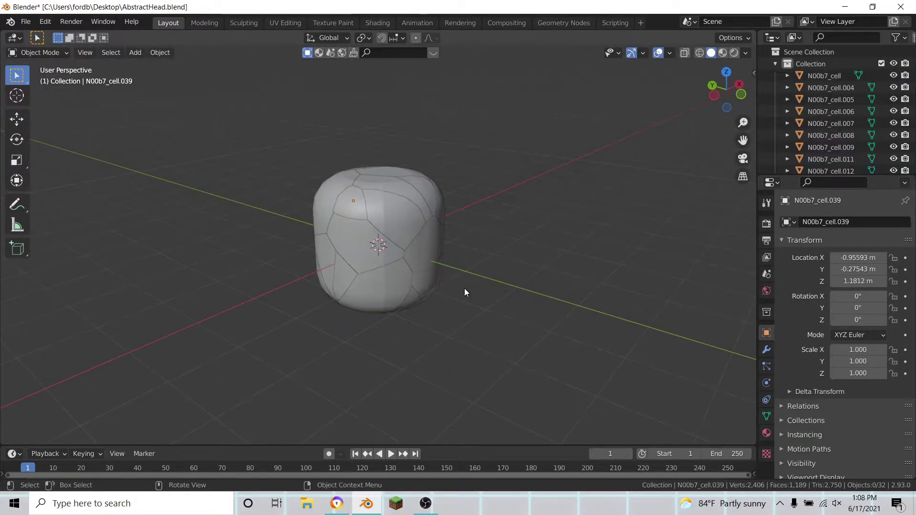
# - Select all the cells and set the transform pivot point to Individual Origins
pyautogui.press('a')
pyautogui.scroll(2, 235, 207)
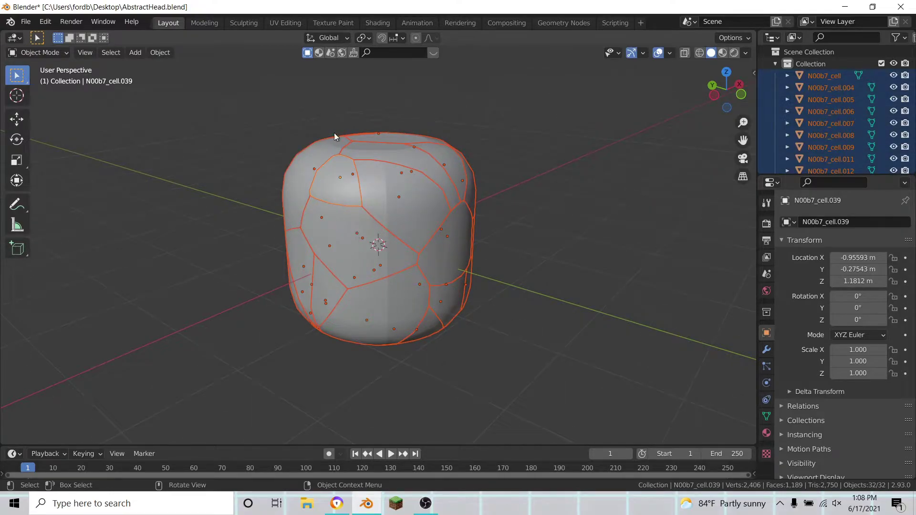
pyautogui.click(363, 39)
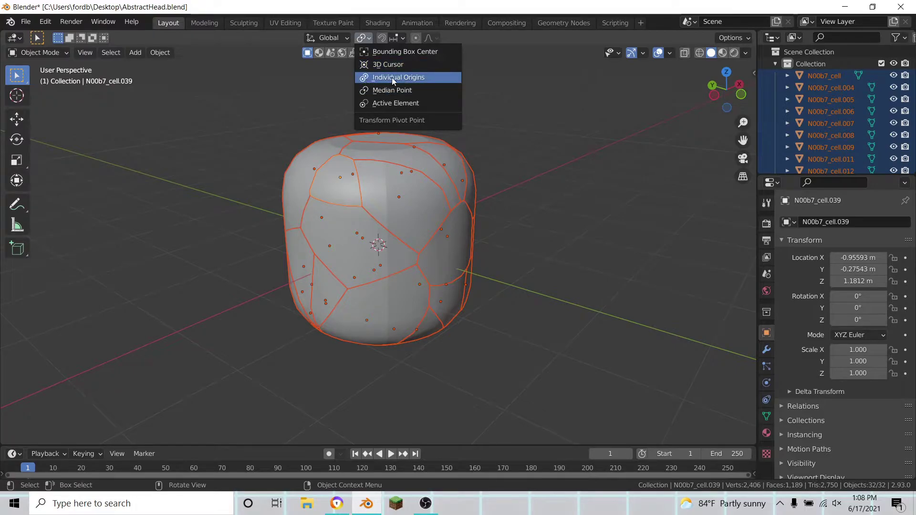
pyautogui.click(394, 78)
pyautogui.moveTo(487, 231); pyautogui.dragTo(462, 239, button='middle')
pyautogui.click(361, 39)
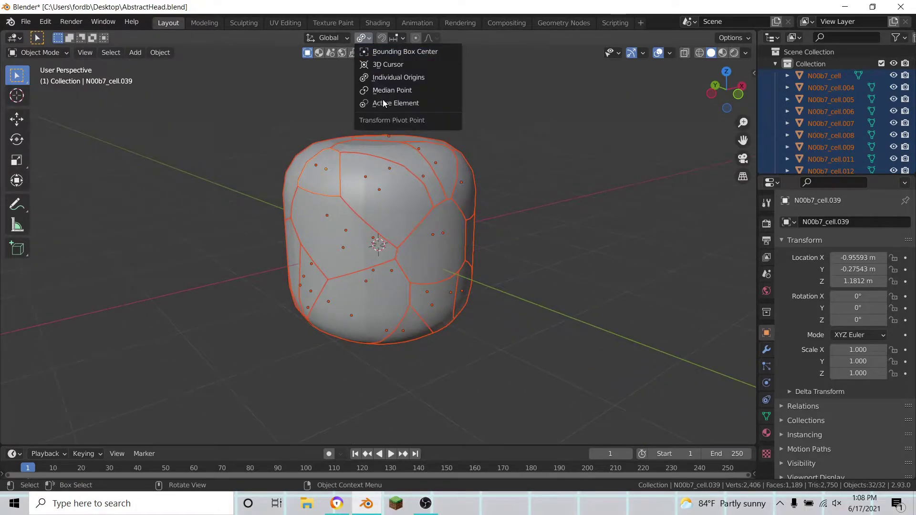
pyautogui.click(390, 76)
# - Scale all the cells down uniformly to about 0.873 around their own origins to open gaps between them
pyautogui.moveTo(499, 210); pyautogui.dragTo(511, 208, button='middle')
pyautogui.press('s')
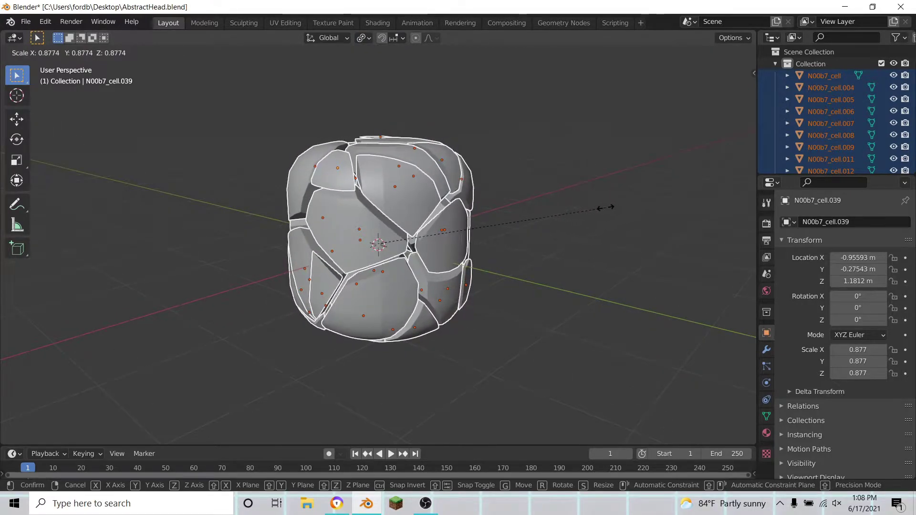
pyautogui.click(603, 209)
pyautogui.press('Tab')
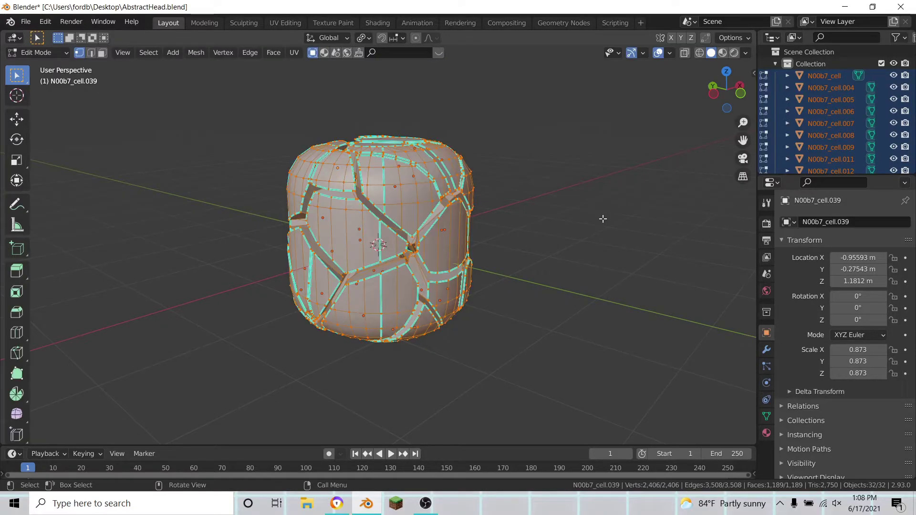
pyautogui.press('Tab')
pyautogui.click(579, 230)
# - Examine the gaps between the shrunken cells from several sides of the head
pyautogui.scroll(2, 580, 230)
pyautogui.moveTo(578, 229); pyautogui.dragTo(462, 243, button='middle')
pyautogui.scroll(-4, 308, 350)
pyautogui.scroll(3, 431, 321)
pyautogui.scroll(-4, 452, 334)
pyautogui.scroll(5, 434, 293)
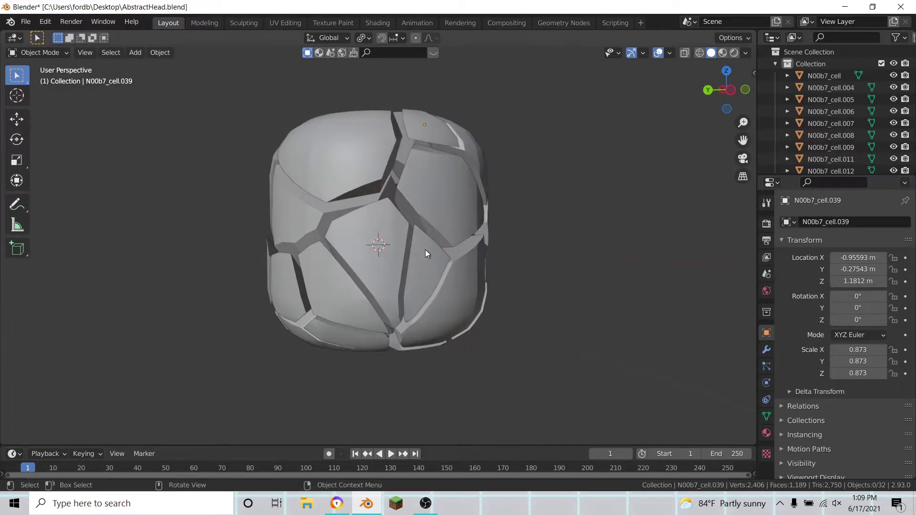
pyautogui.moveTo(405, 217); pyautogui.dragTo(421, 237, button='middle')
pyautogui.scroll(-2, 408, 253)
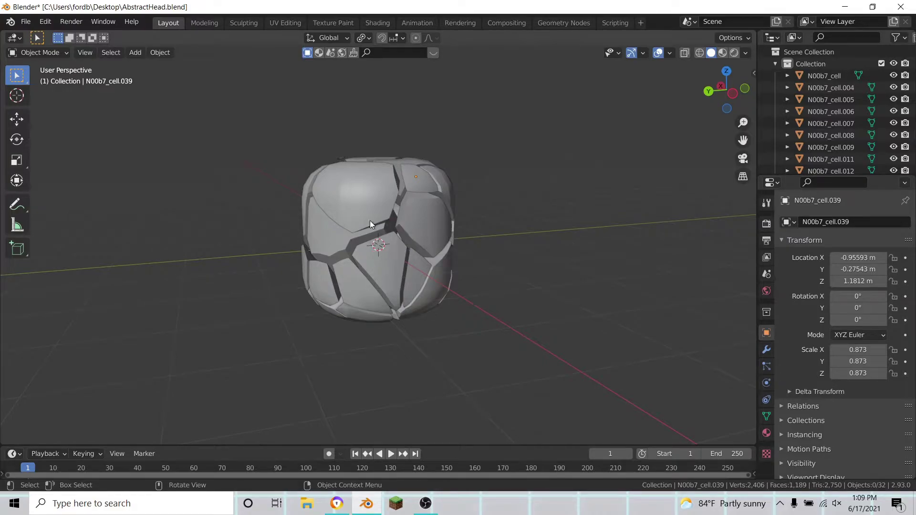
pyautogui.moveTo(403, 262); pyautogui.dragTo(485, 313, button='middle')
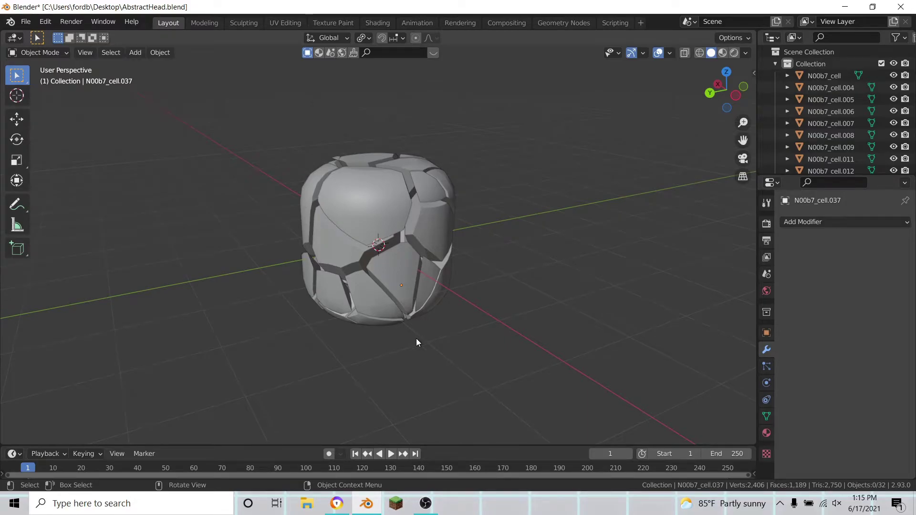
pyautogui.scroll(2, 418, 343)
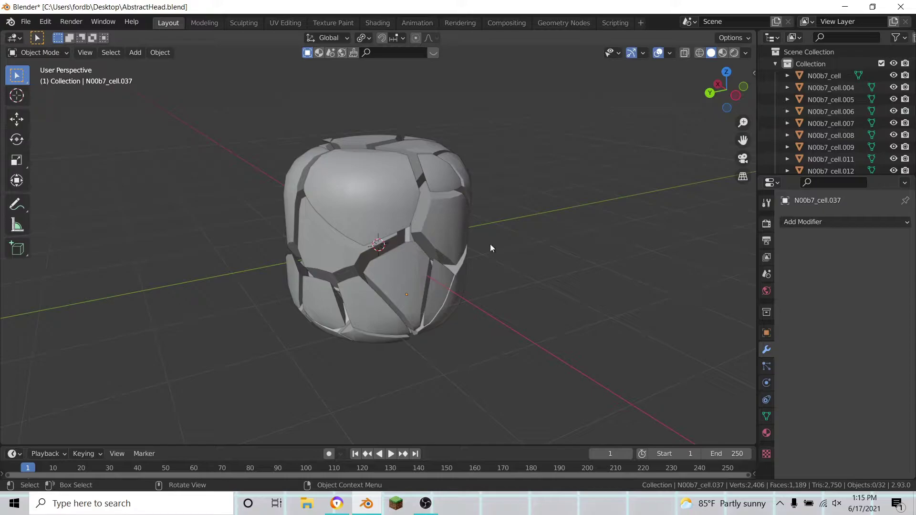
# - Add a Remesh modifier in Voxel mode to the tapered cell low on the head, with a voxel size of 0.01 m
pyautogui.click(406, 276)
pyautogui.scroll(4, 419, 318)
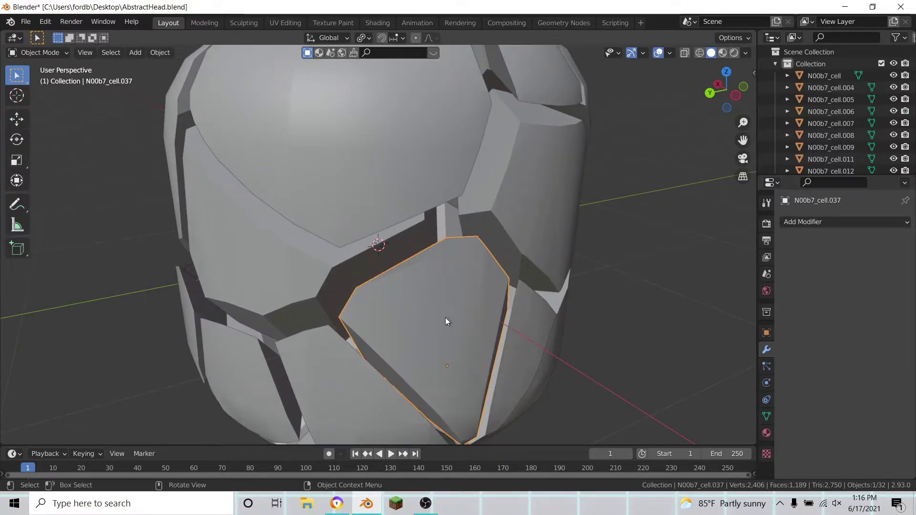
pyautogui.moveTo(455, 321); pyautogui.dragTo(377, 245, button='middle')
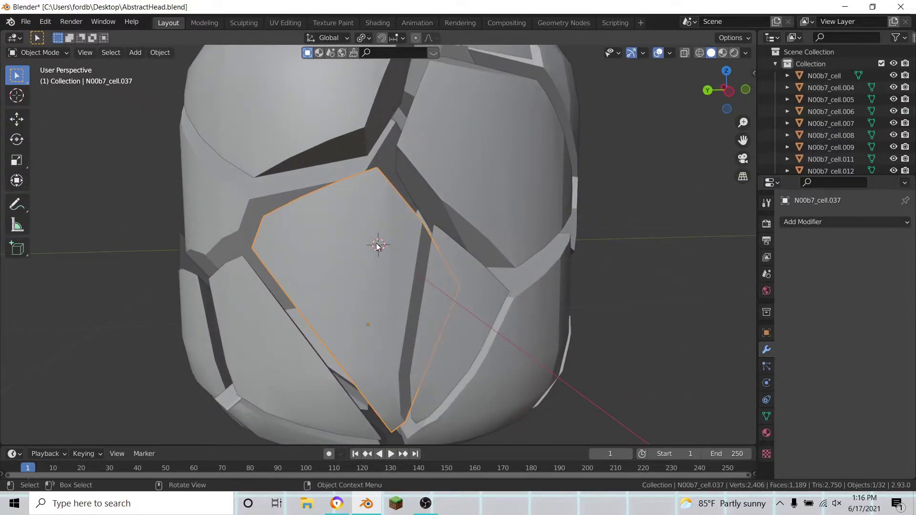
pyautogui.scroll(-4, 353, 272)
pyautogui.moveTo(400, 287); pyautogui.dragTo(402, 290, button='middle')
pyautogui.click(831, 223)
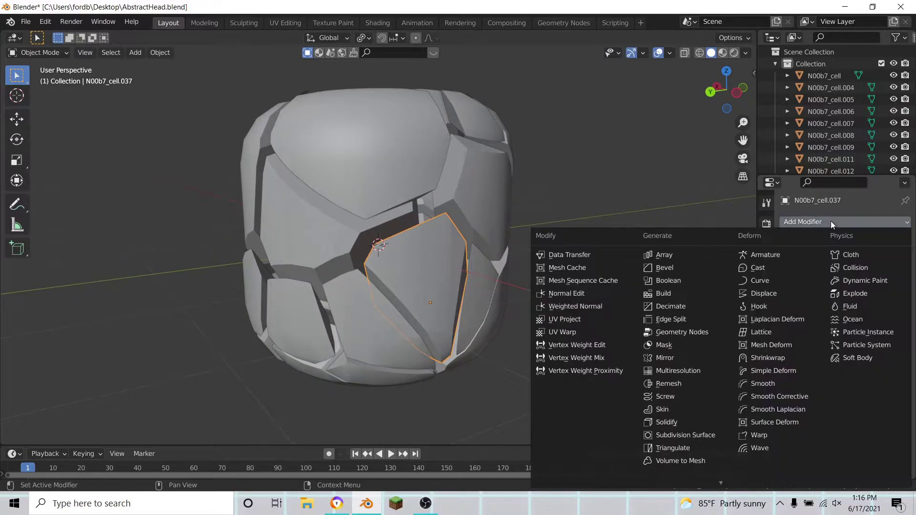
pyautogui.click(666, 383)
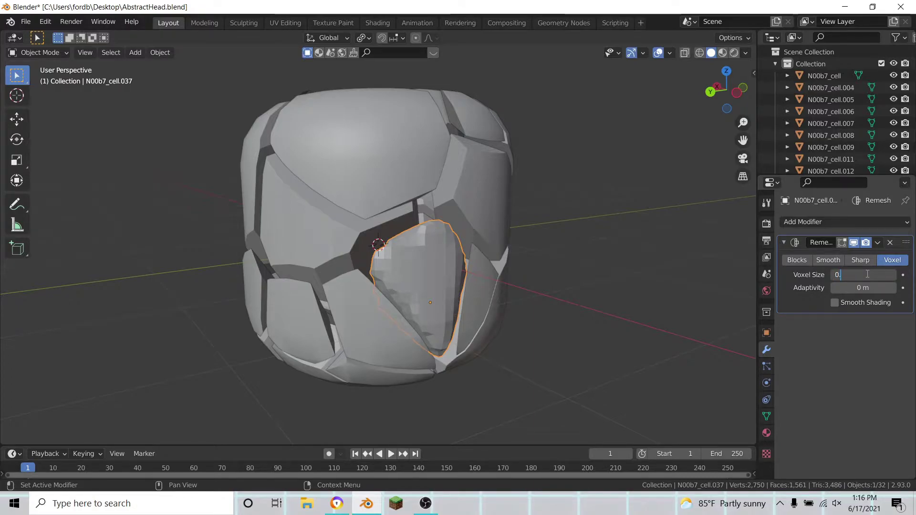
pyautogui.press('Return')
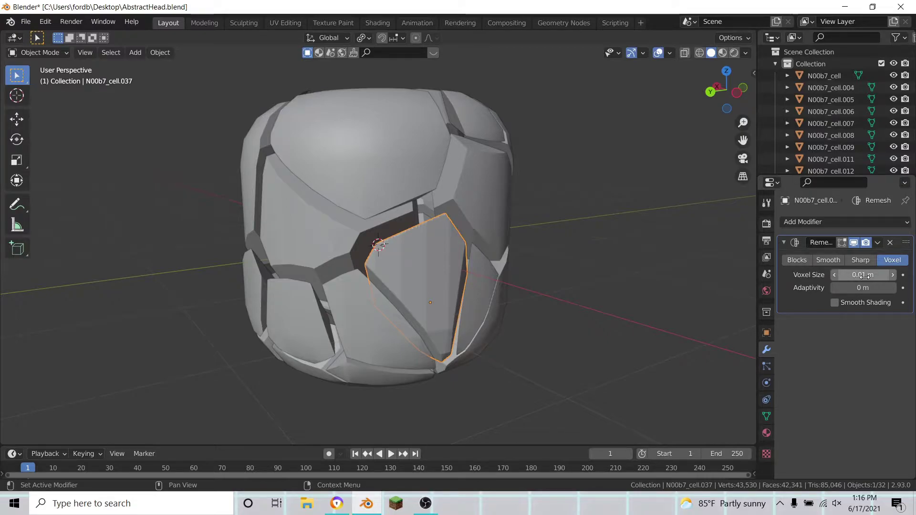
# - Enable Smooth Shading in the cell's Remesh modifier
pyautogui.scroll(2, 517, 315)
pyautogui.moveTo(516, 315)
pyautogui.mouseDown(button='middle')
pyautogui.moveTo(482, 300)
pyautogui.moveTo(505, 308)
pyautogui.mouseUp(button='middle')
pyautogui.click(834, 302)
pyautogui.scroll(-5, 362, 267)
pyautogui.moveTo(362, 267)
pyautogui.mouseDown(button='middle')
pyautogui.moveTo(500, 287)
pyautogui.moveTo(461, 322)
pyautogui.moveTo(259, 296)
pyautogui.moveTo(402, 290)
pyautogui.mouseUp(button='middle')
# - Examine the cells around and on top of the head for small stray fragments
pyautogui.hotkey('alt', 'a')
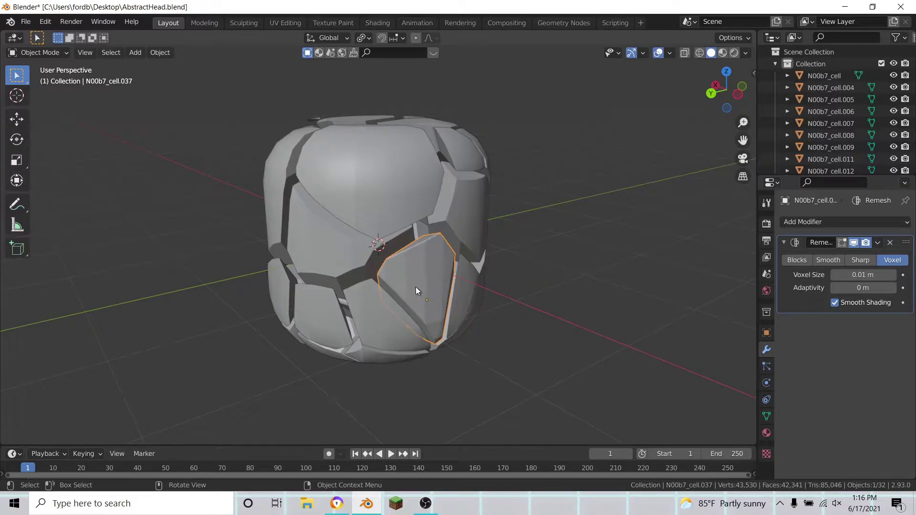
pyautogui.scroll(2, 416, 287)
pyautogui.hotkey('alt', 'a')
pyautogui.press('a')
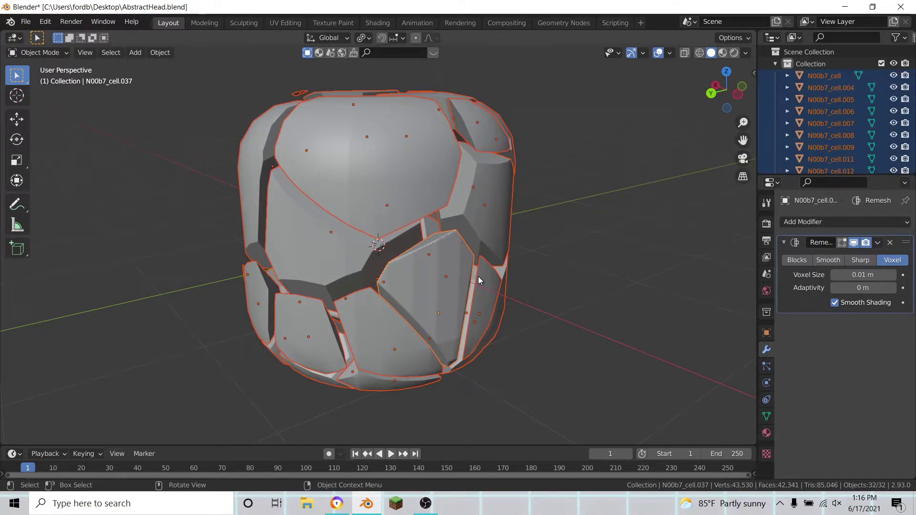
pyautogui.scroll(3, 458, 267)
pyautogui.scroll(-5, 396, 260)
pyautogui.moveTo(355, 259); pyautogui.dragTo(510, 317, button='middle')
pyautogui.scroll(2, 425, 261)
pyautogui.scroll(1, 426, 262)
pyautogui.scroll(-2, 425, 262)
pyautogui.click(419, 277)
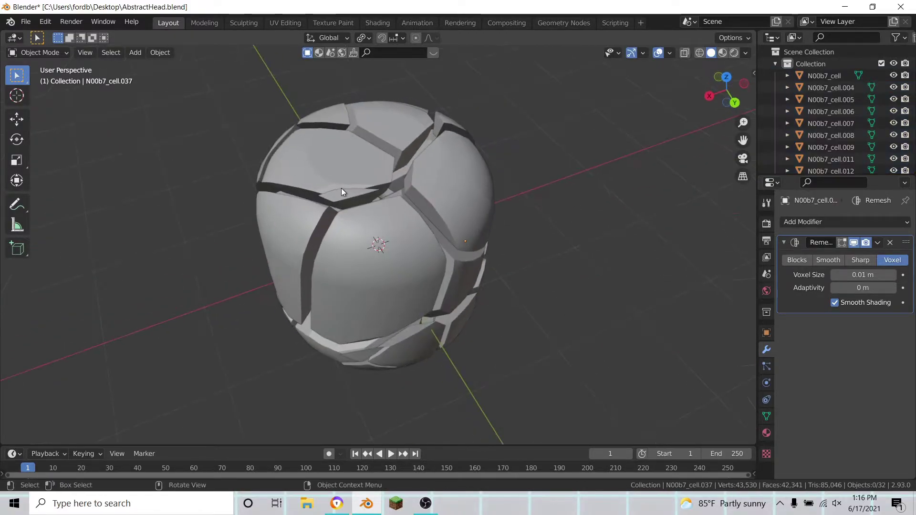
# - Delete the small stray fragment lying in the gap at the upper edge of the head
pyautogui.click(343, 191)
pyautogui.moveTo(364, 227); pyautogui.dragTo(389, 191, button='middle')
pyautogui.press('Delete')
# - Copy the Remesh modifier from the remeshed cell to all the other cells with Copy Modifiers, then clear the selection
pyautogui.moveTo(414, 239); pyautogui.dragTo(275, 237, button='middle')
pyautogui.click(407, 283)
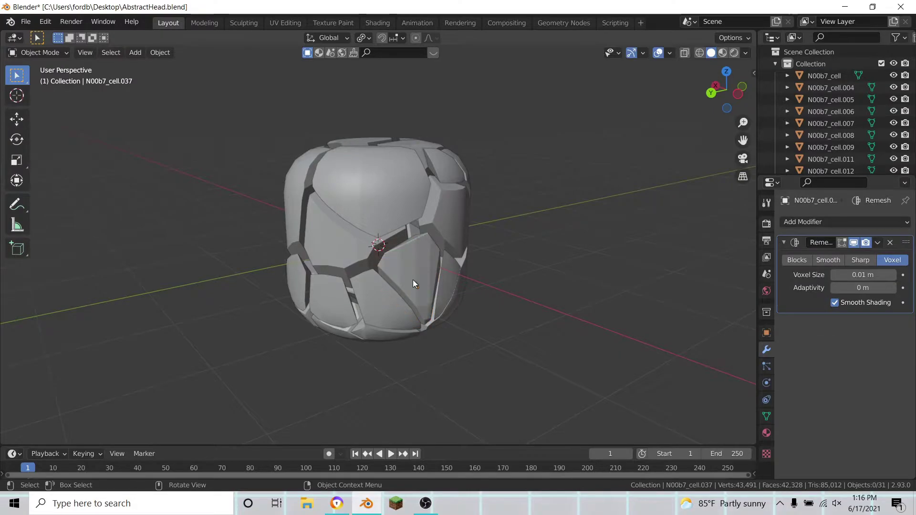
pyautogui.press('a')
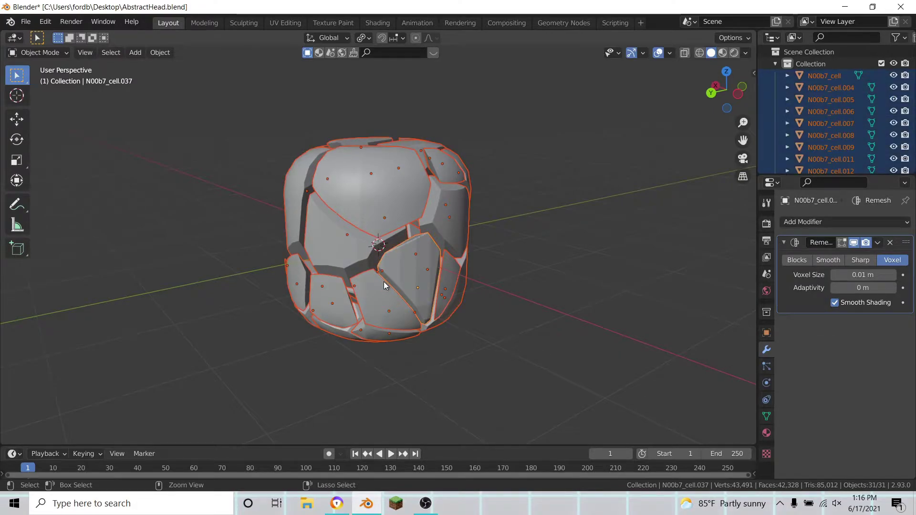
pyautogui.hotkey('ctrl', 'l')
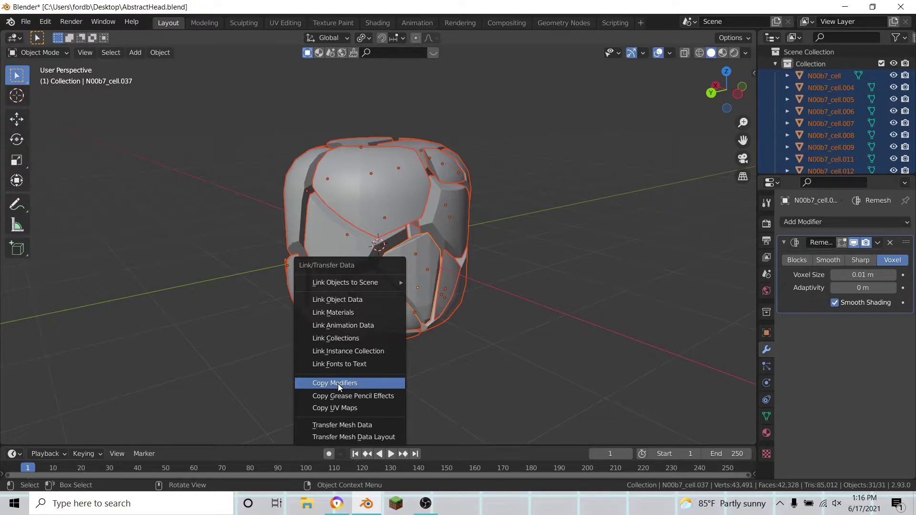
pyautogui.press('Return')
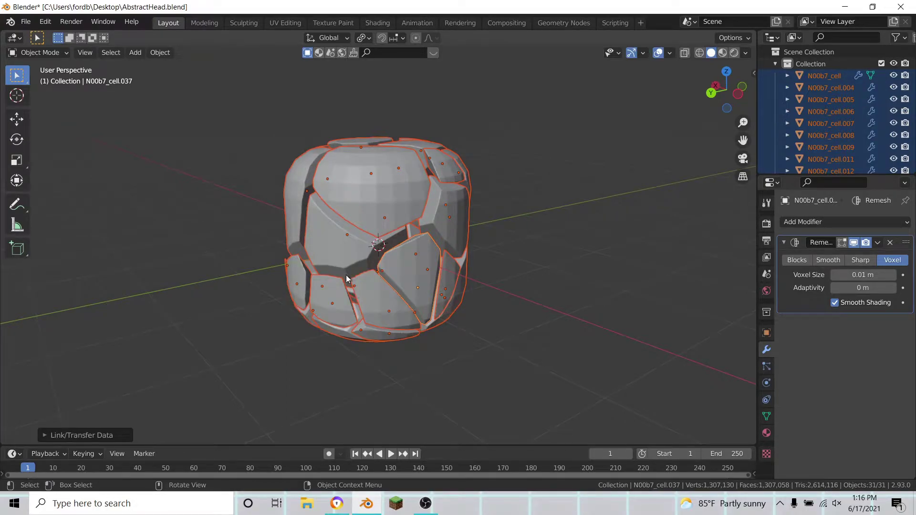
pyautogui.scroll(4, 353, 277)
pyautogui.hotkey('alt', 'a')
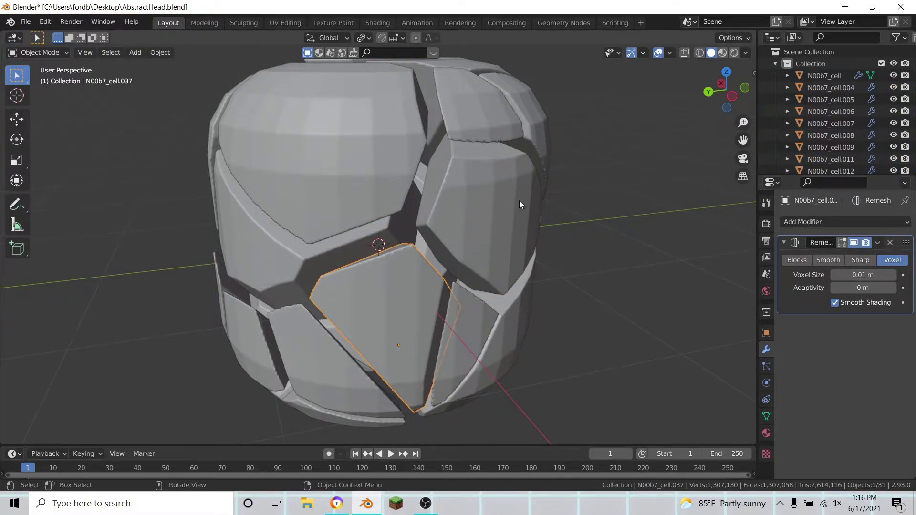
pyautogui.moveTo(253, 308); pyautogui.dragTo(377, 284, button='middle')
pyautogui.hotkey('alt', 'a')
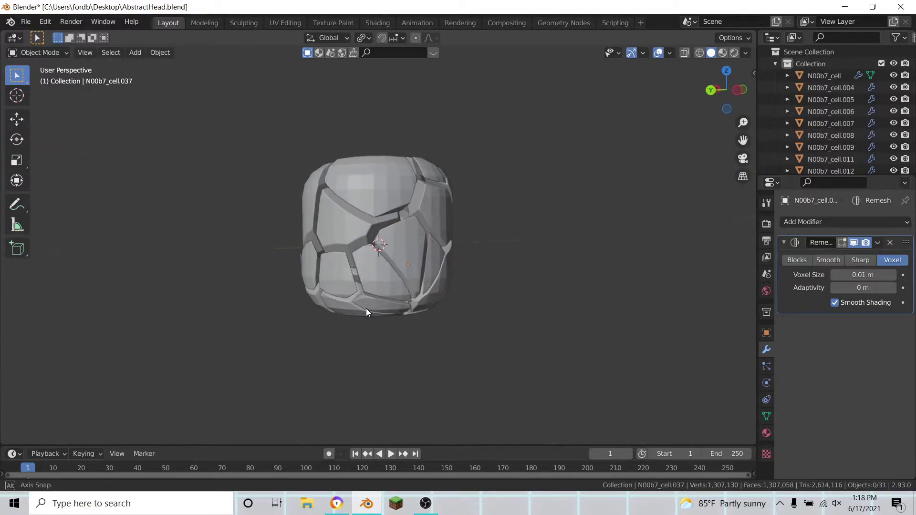
# - Try to move all the cells down along the global Z axis by about 1.5 m, and undo the move
pyautogui.scroll(-5, 367, 307)
pyautogui.moveTo(324, 174); pyautogui.dragTo(489, 318)
pyautogui.scroll(3, 487, 316)
pyautogui.press('g')
pyautogui.press('z')
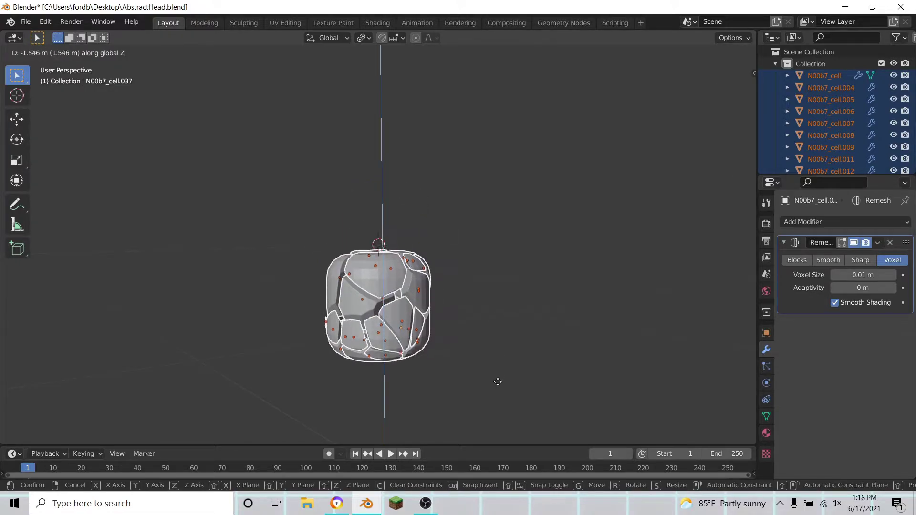
pyautogui.click(493, 377)
pyautogui.hotkey('ctrl', 'z')
pyautogui.moveTo(467, 379); pyautogui.dragTo(438, 374, button='middle')
pyautogui.click(460, 378)
pyautogui.scroll(2, 443, 371)
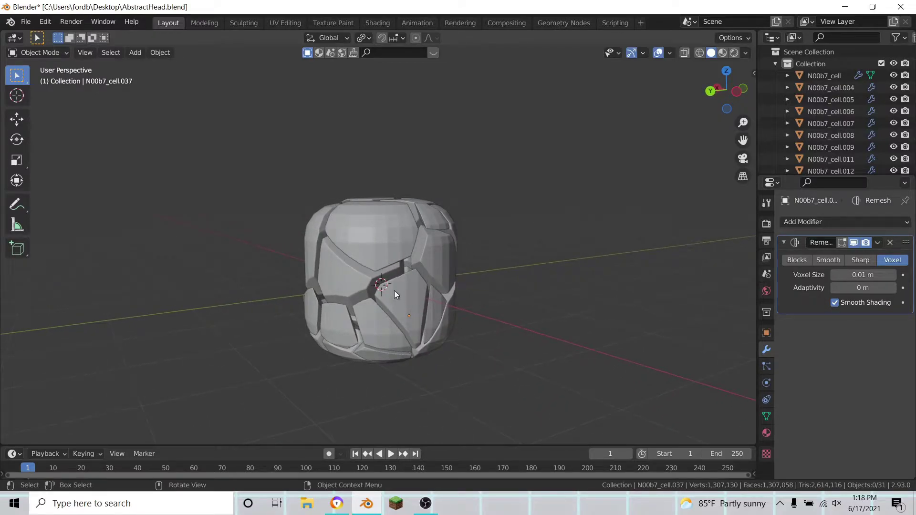
# - Add a camera and align it to the current view facing the fractured head
pyautogui.moveTo(402, 297)
pyautogui.mouseDown(button='middle')
pyautogui.moveTo(457, 374)
pyautogui.moveTo(407, 331)
pyautogui.moveTo(414, 321)
pyautogui.moveTo(413, 342)
pyautogui.moveTo(408, 312)
pyautogui.mouseUp(button='middle')
pyautogui.scroll(-2, 408, 313)
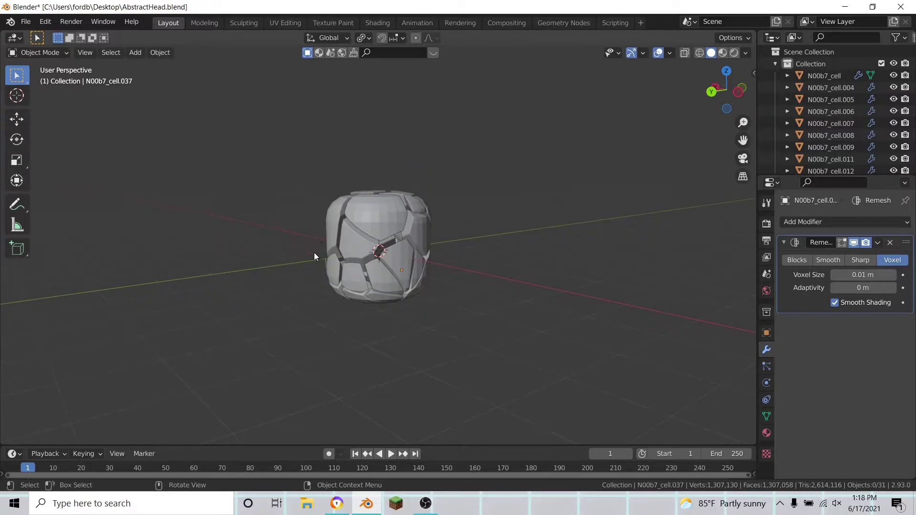
pyautogui.hotkey('shift', 'a')
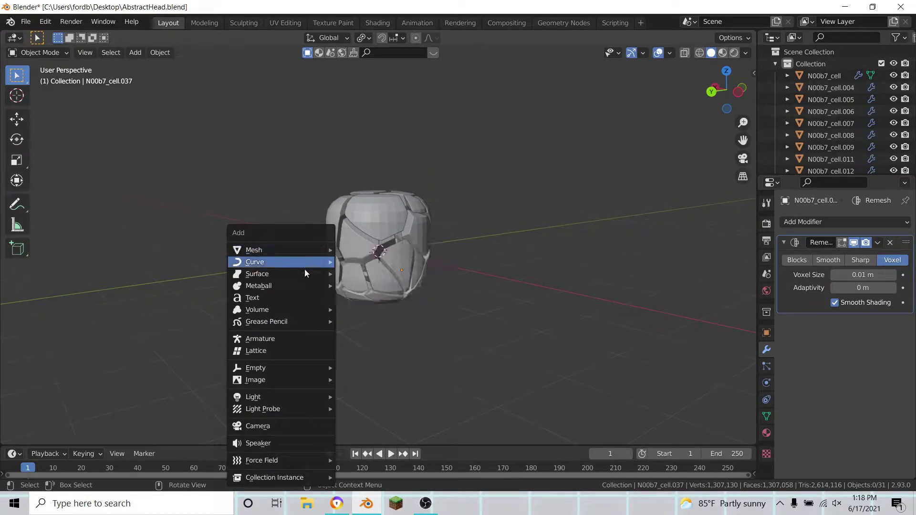
pyautogui.click(270, 425)
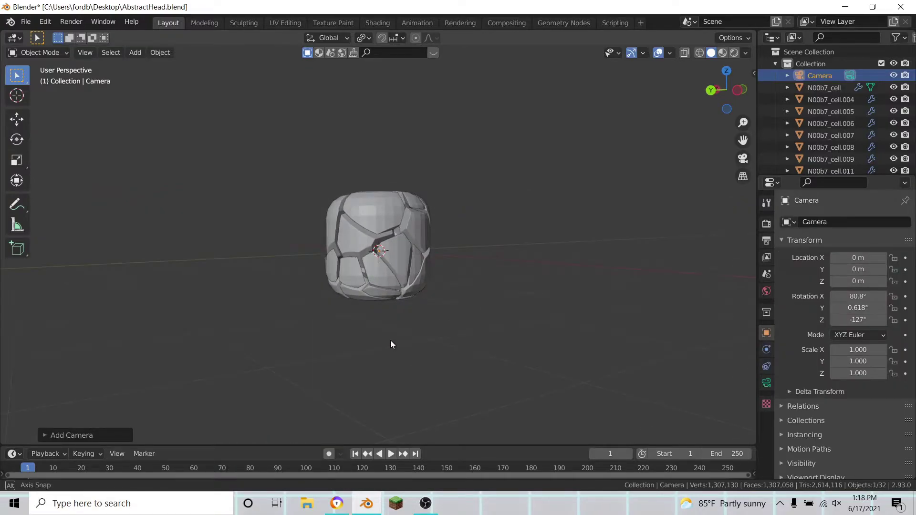
pyautogui.scroll(1, 391, 339)
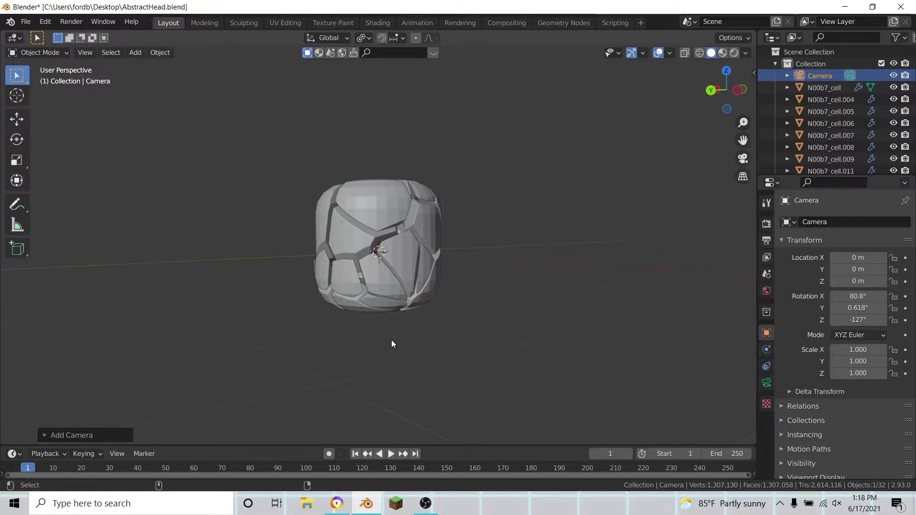
pyautogui.press('ctrl+alt+KP_0')
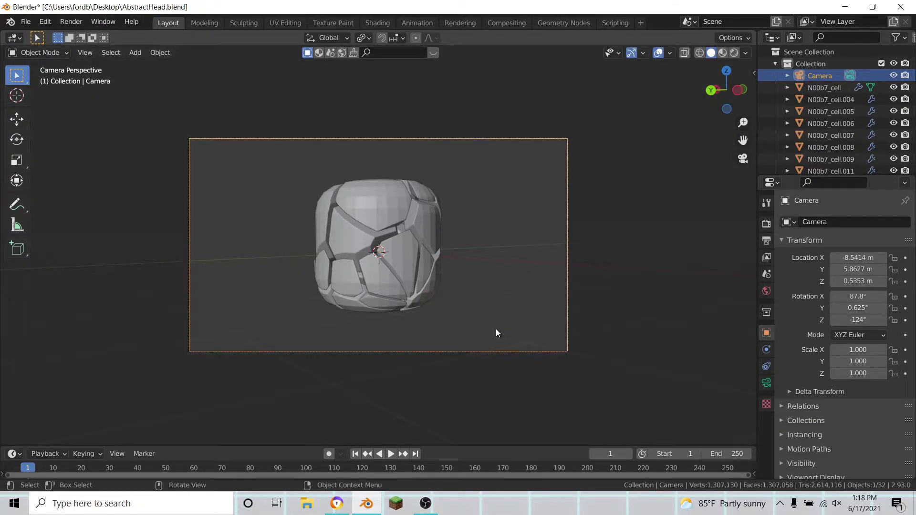
# - Move the camera about 1 m closer to the head along its local Z axis, then clear the selection
pyautogui.press('g')
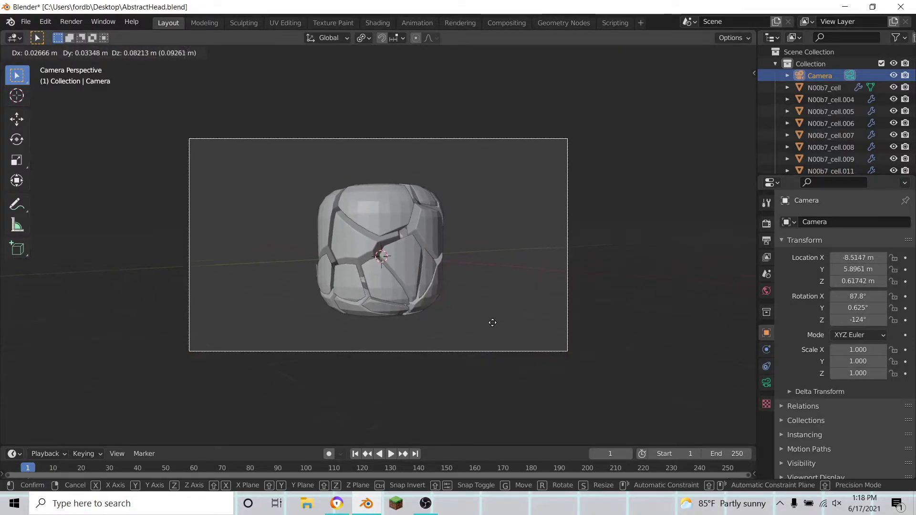
pyautogui.press('z')
pyautogui.press('z')
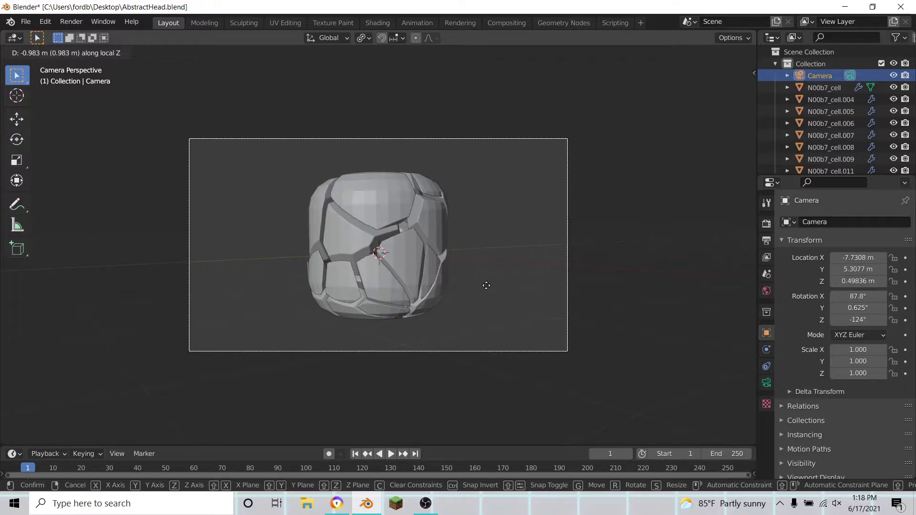
pyautogui.click(484, 282)
pyautogui.click(482, 277)
# - Select all the head cells and shift them together about 0.3 m toward the left side of the camera frame
pyautogui.moveTo(246, 152); pyautogui.dragTo(526, 337)
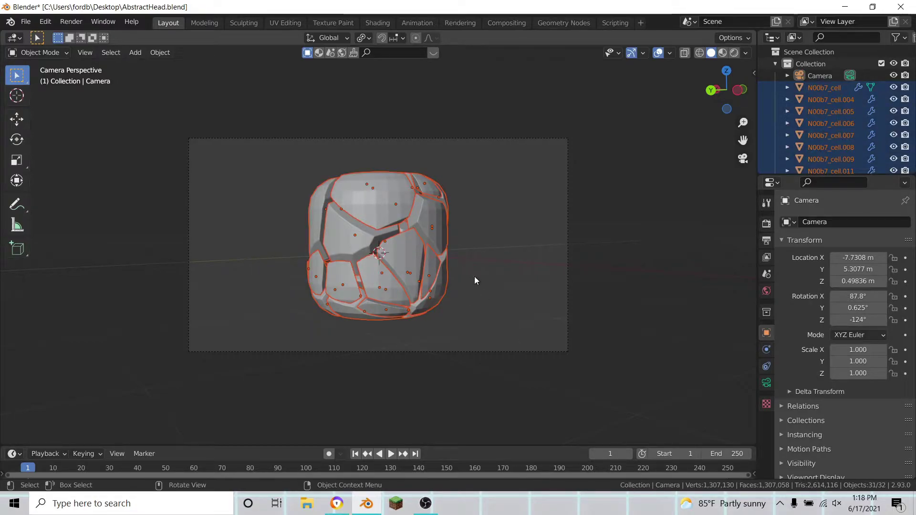
pyautogui.press('g')
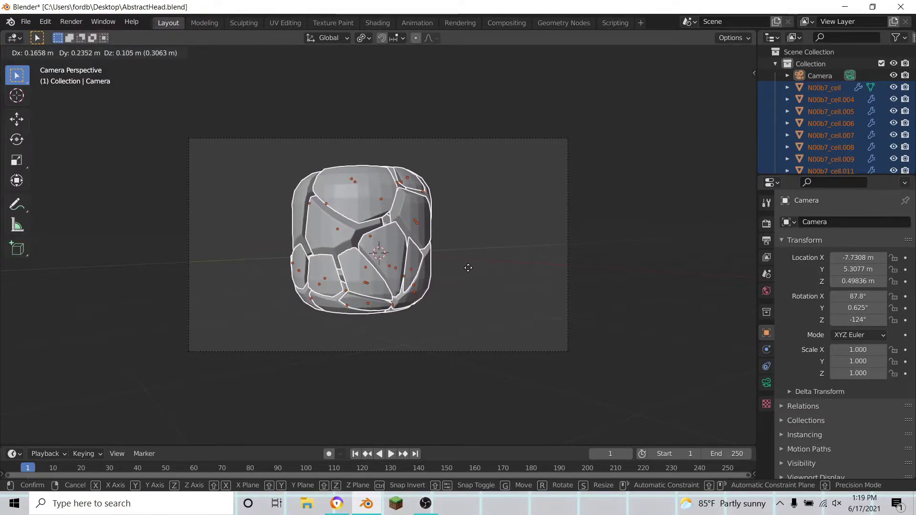
pyautogui.click(467, 271)
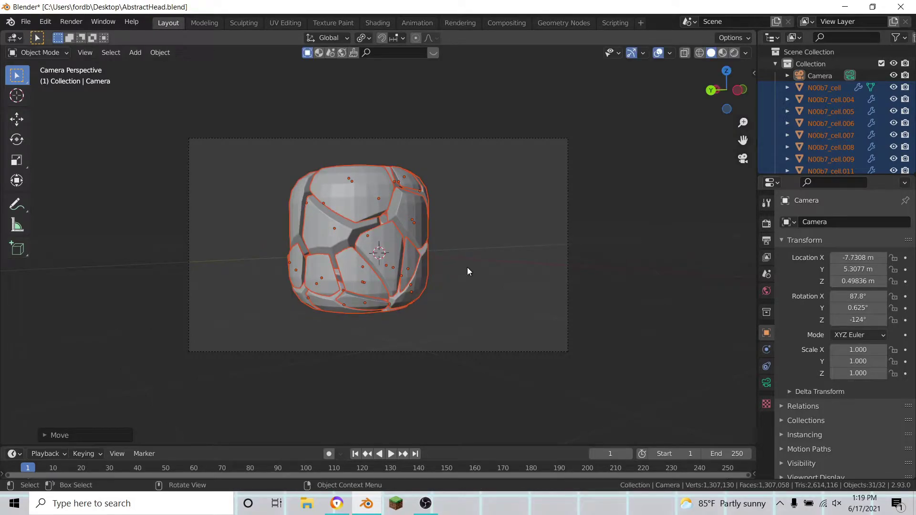
pyautogui.press('r')
pyautogui.press('r')
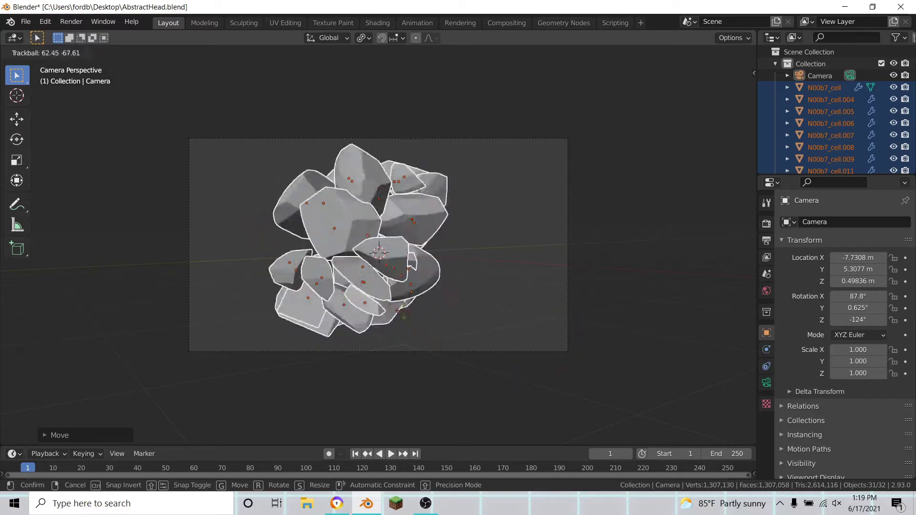
pyautogui.press('Escape')
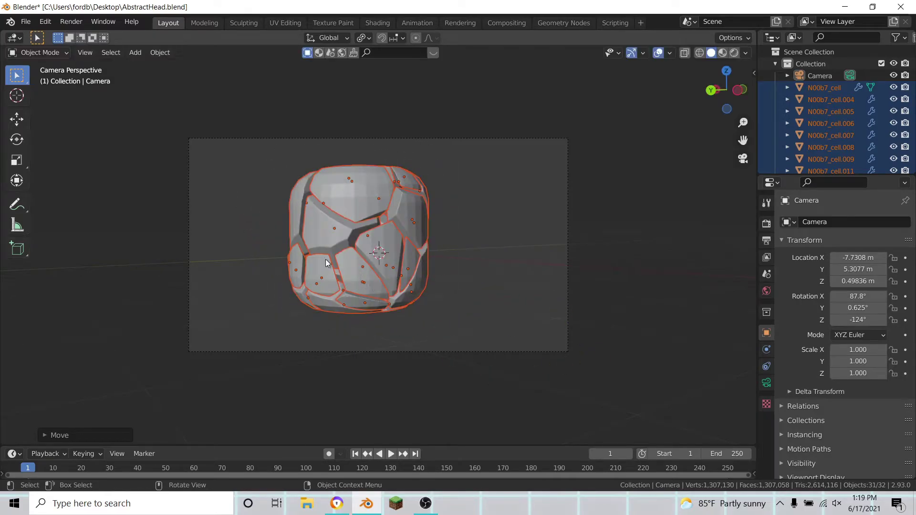
pyautogui.hotkey('alt', 'a')
# - Set the transform pivot point to Median Point and select all the head cells without the camera
pyautogui.click(360, 38)
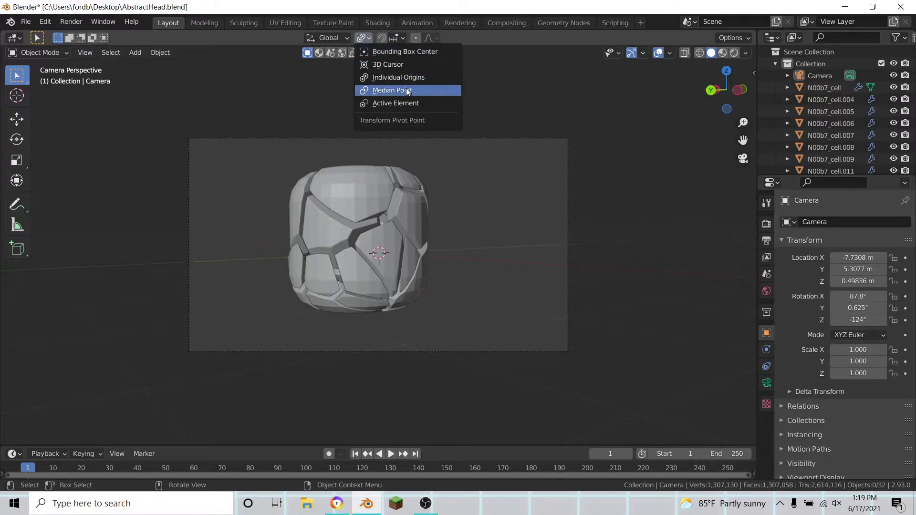
pyautogui.click(396, 51)
pyautogui.click(359, 38)
pyautogui.click(383, 90)
pyautogui.press('a')
pyautogui.click(288, 153)
pyautogui.moveTo(288, 156); pyautogui.dragTo(519, 311)
pyautogui.press('r')
pyautogui.press('Escape')
pyautogui.press('r')
pyautogui.press('Escape')
pyautogui.press('r')
pyautogui.press('r')
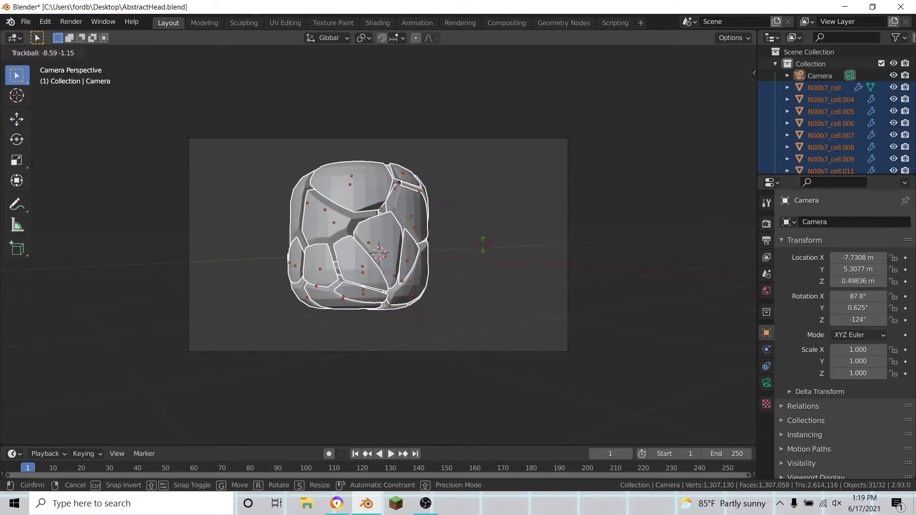
pyautogui.click(482, 242)
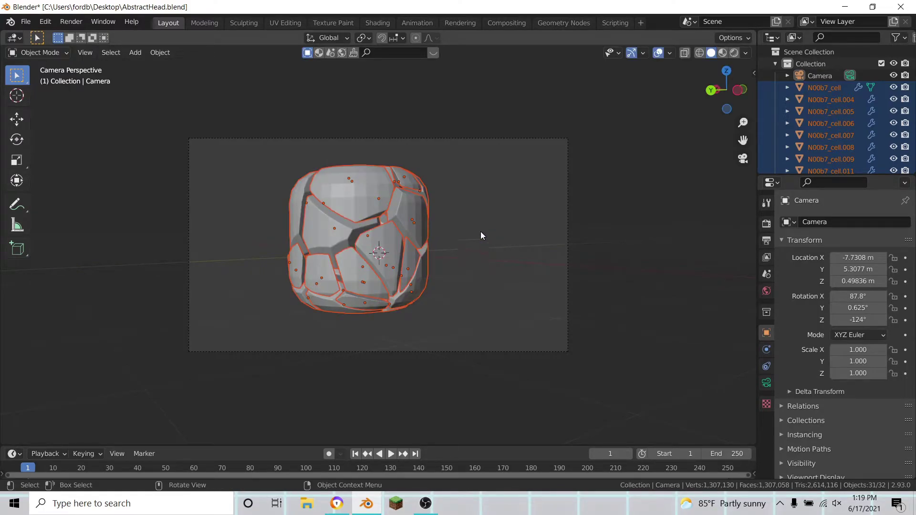
# - Rotate all the cells together with trackball and view-axis rotations so the head sits tilted in the camera frame, then clear the selection
pyautogui.press('r')
pyautogui.press('r')
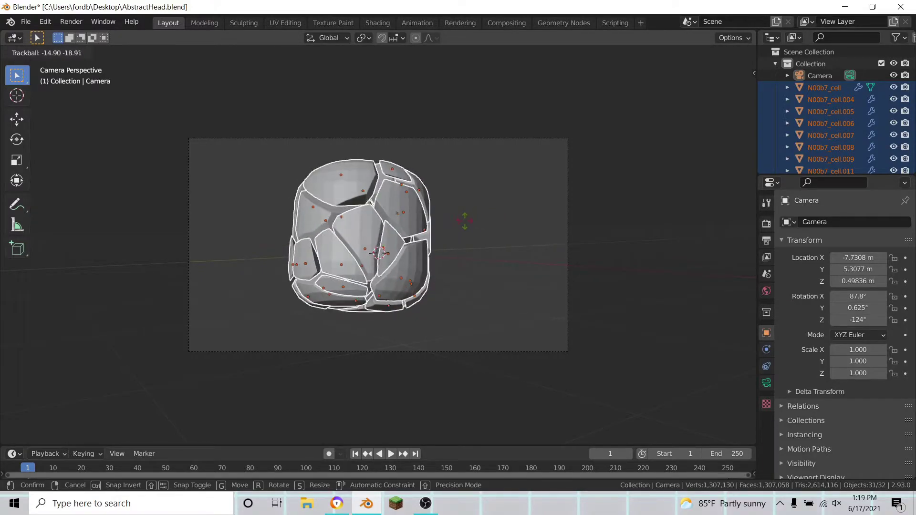
pyautogui.click(467, 218)
pyautogui.press('r')
pyautogui.press('r')
pyautogui.click(491, 222)
pyautogui.press('r')
pyautogui.click(475, 204)
pyautogui.press('r')
pyautogui.press('r')
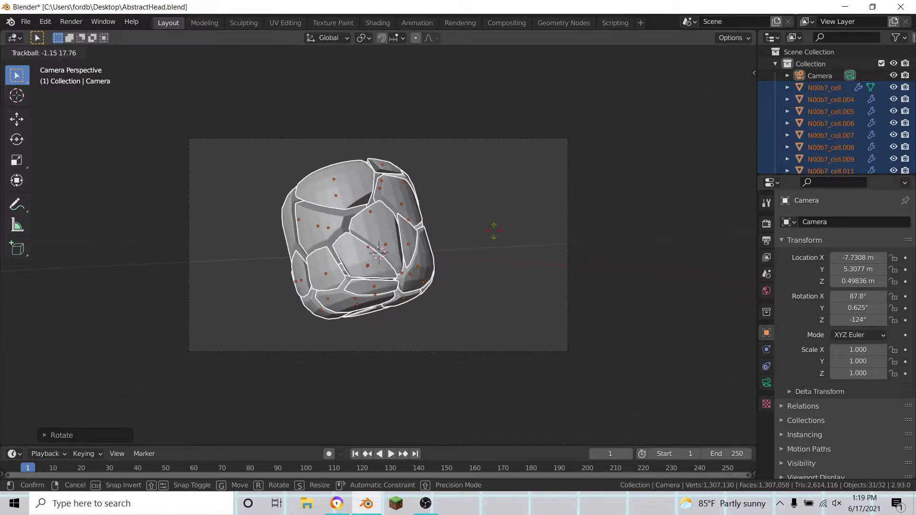
pyautogui.press('r')
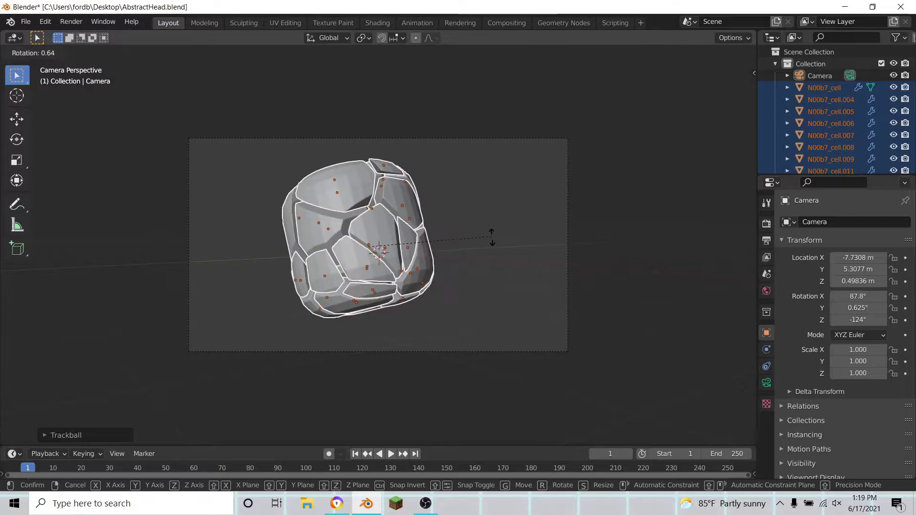
pyautogui.click(492, 250)
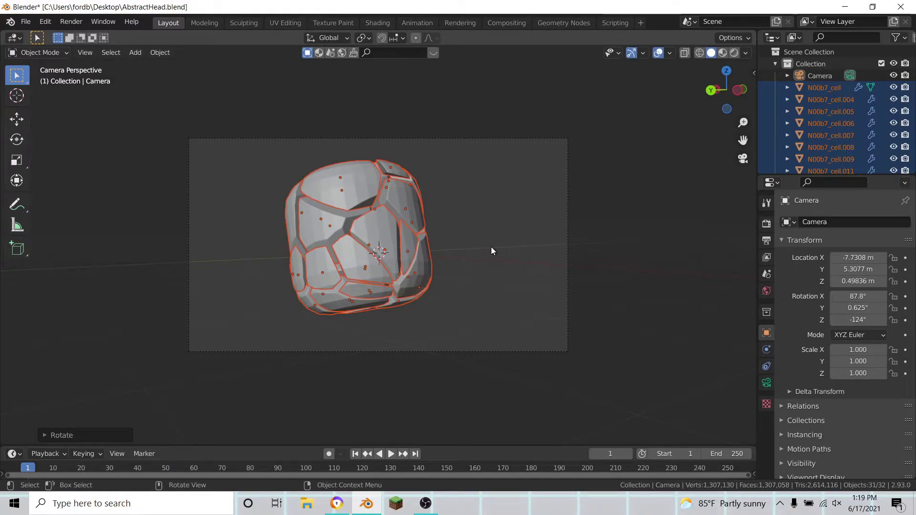
pyautogui.press('a')
pyautogui.hotkey('alt', 'a')
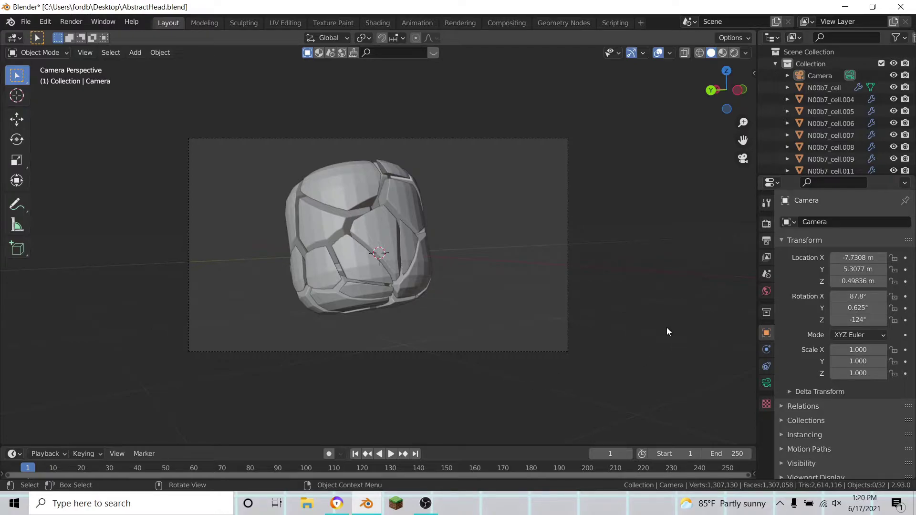
# - Select the camera and set its focal length to 85 mm
pyautogui.click(468, 351)
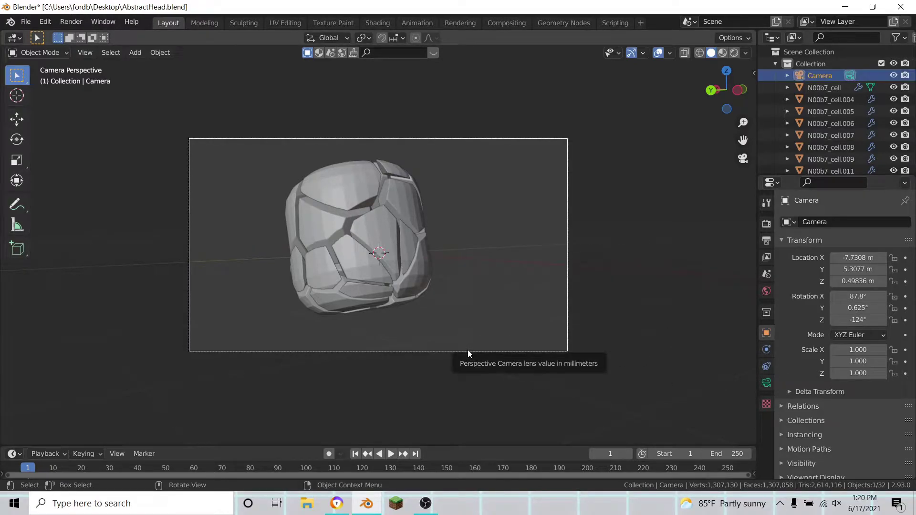
pyautogui.click(766, 383)
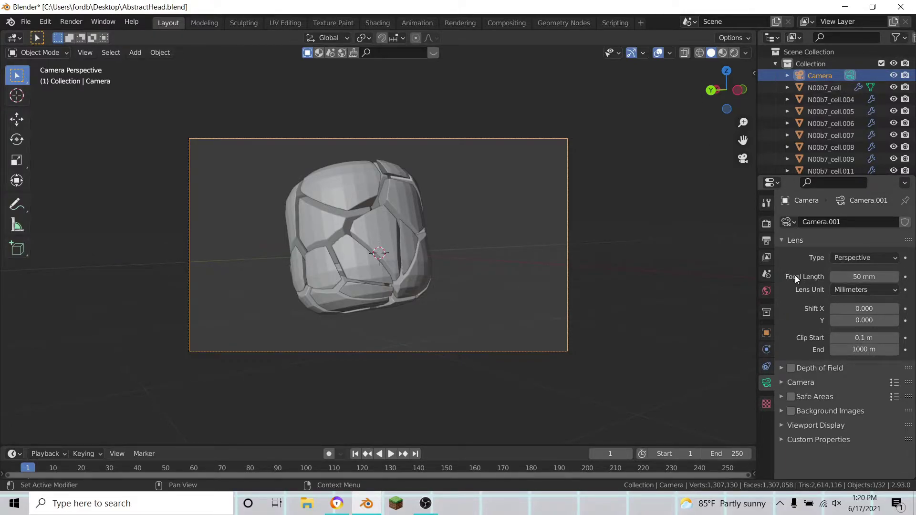
pyautogui.click(858, 277)
pyautogui.press('BackSpace')
pyautogui.press('Return')
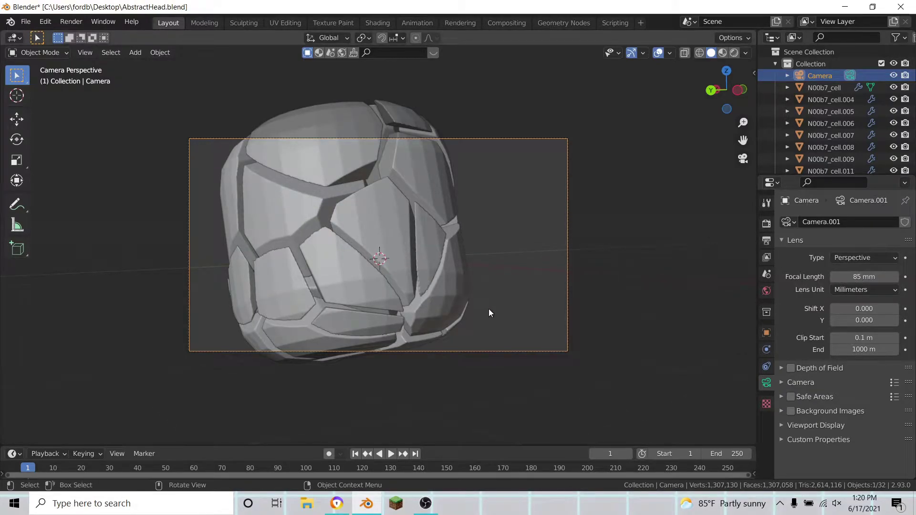
# - Move the camera back about 4.5 m along its local Z axis and raise it about 0.14 m along global Z
pyautogui.press('g')
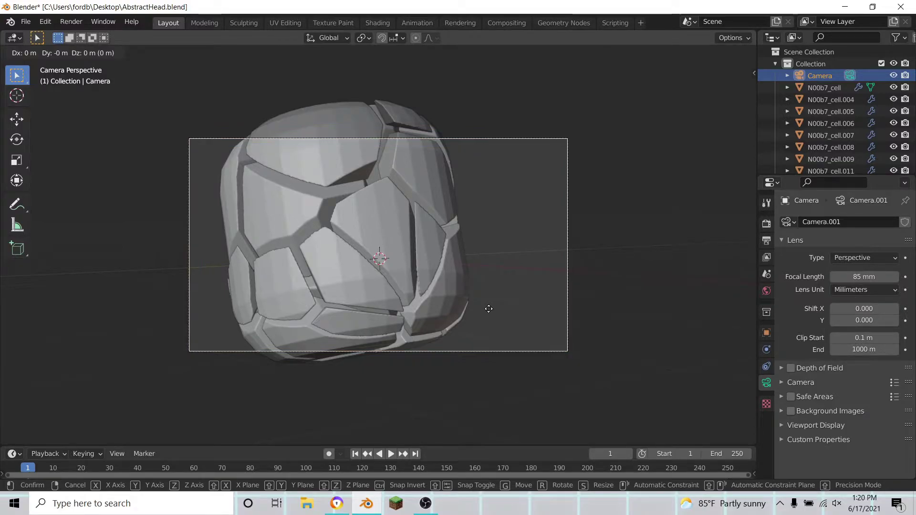
pyautogui.press('z')
pyautogui.press('z')
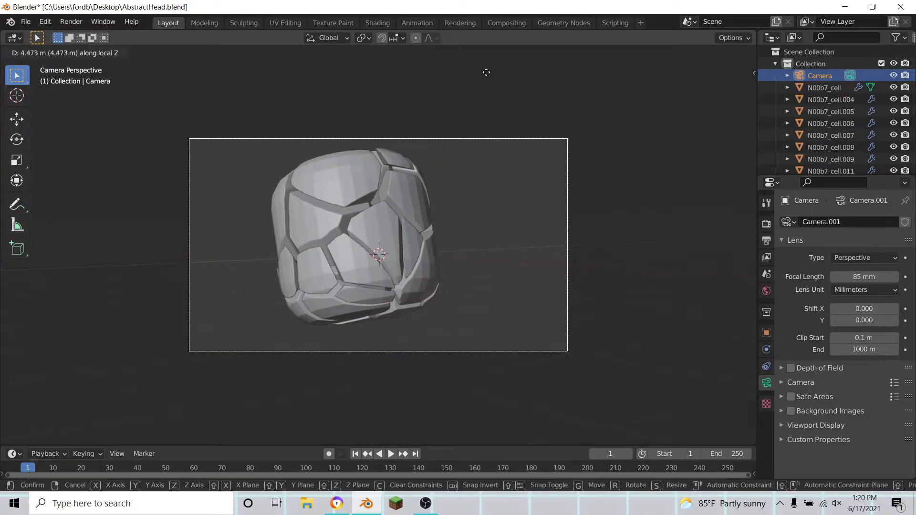
pyautogui.click(486, 70)
pyautogui.press('g')
pyautogui.press('z')
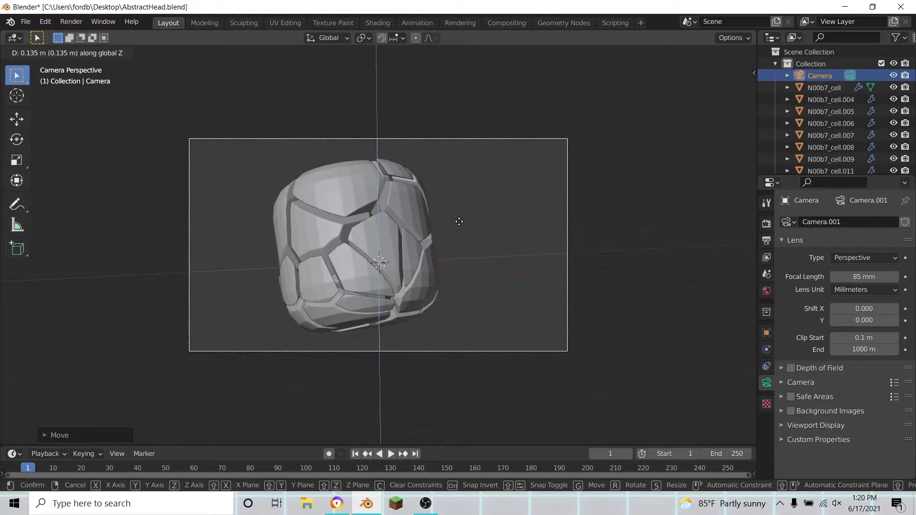
pyautogui.click(459, 222)
# - Pull the camera back about 0.85 m more along its local Z axis and clear the selection
pyautogui.press('g')
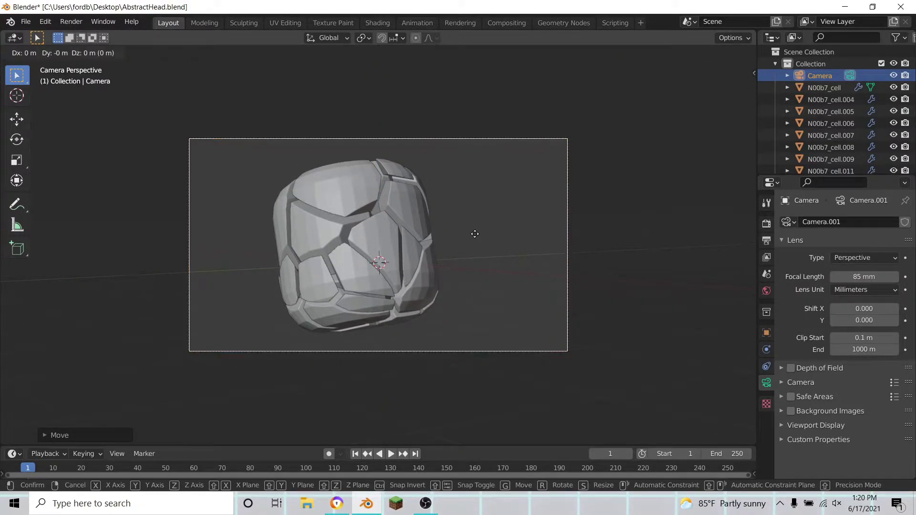
pyautogui.press('z')
pyautogui.press('z')
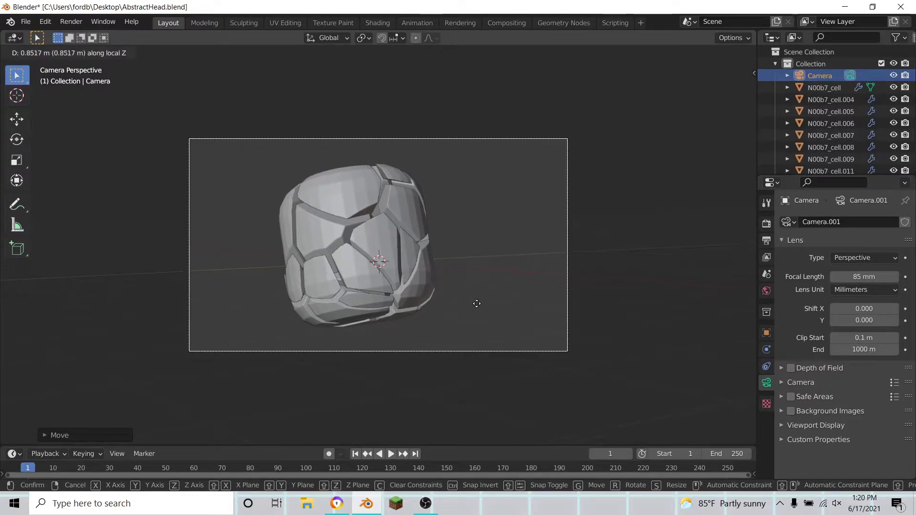
pyautogui.click(476, 304)
pyautogui.click(502, 256)
# - Leave the camera view and switch the viewport shading to Material Preview
pyautogui.moveTo(500, 260); pyautogui.dragTo(505, 320, button='middle')
pyautogui.scroll(3, 476, 324)
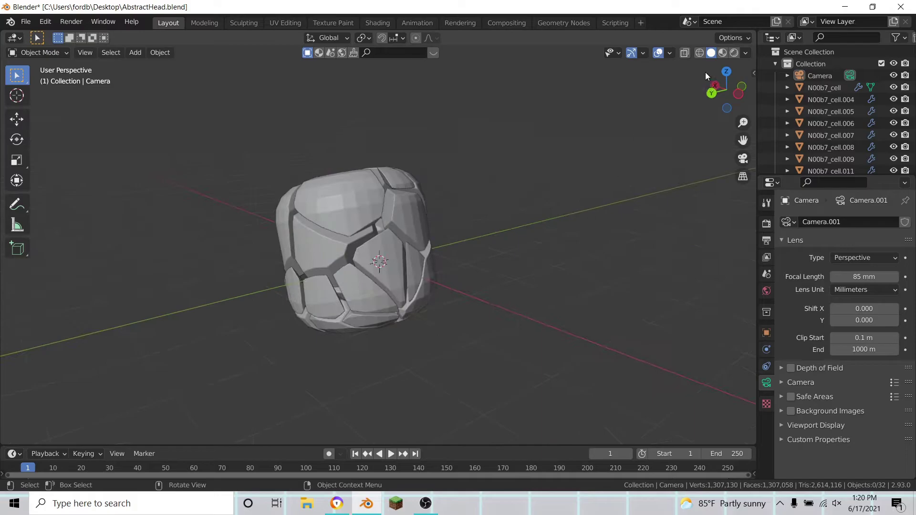
pyautogui.click(722, 52)
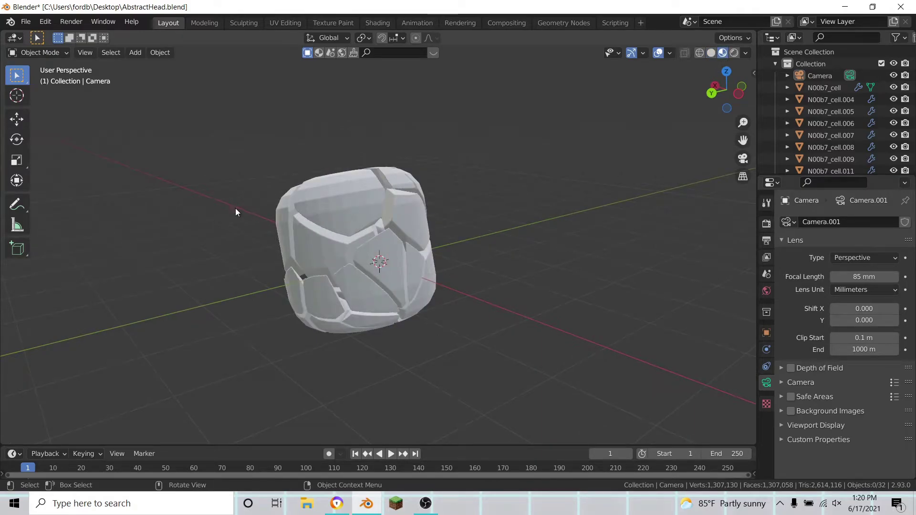
# - Save the AbstractHead file
pyautogui.click(25, 21)
pyautogui.click(24, 22)
pyautogui.click(42, 98)
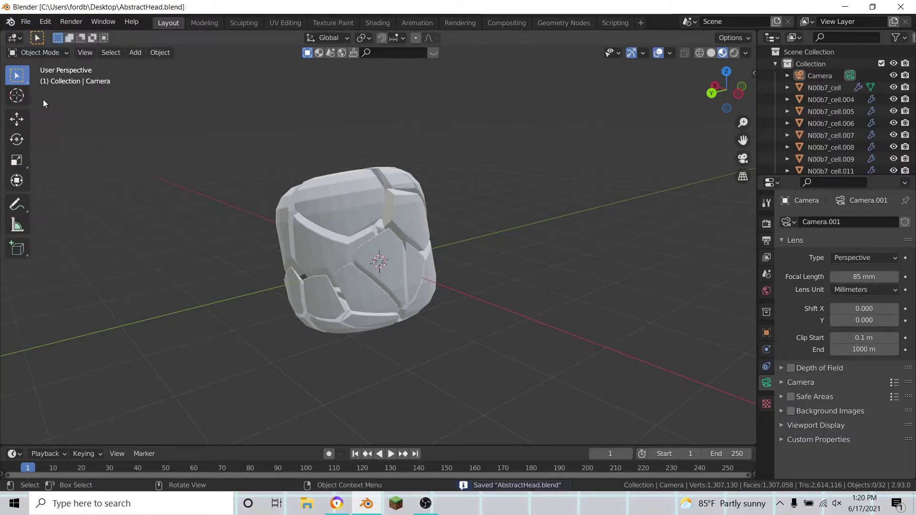
# - Switch to the Shading workspace and select the small cell low on the head to show its material nodes
pyautogui.moveTo(209, 237)
pyautogui.mouseDown(button='middle')
pyautogui.moveTo(330, 322)
pyautogui.moveTo(466, 313)
pyautogui.mouseUp(button='middle')
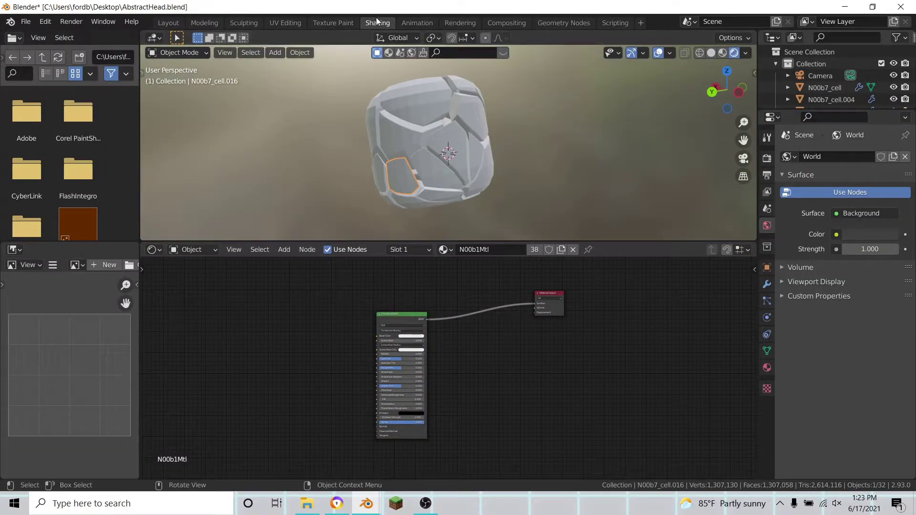
pyautogui.click(168, 22)
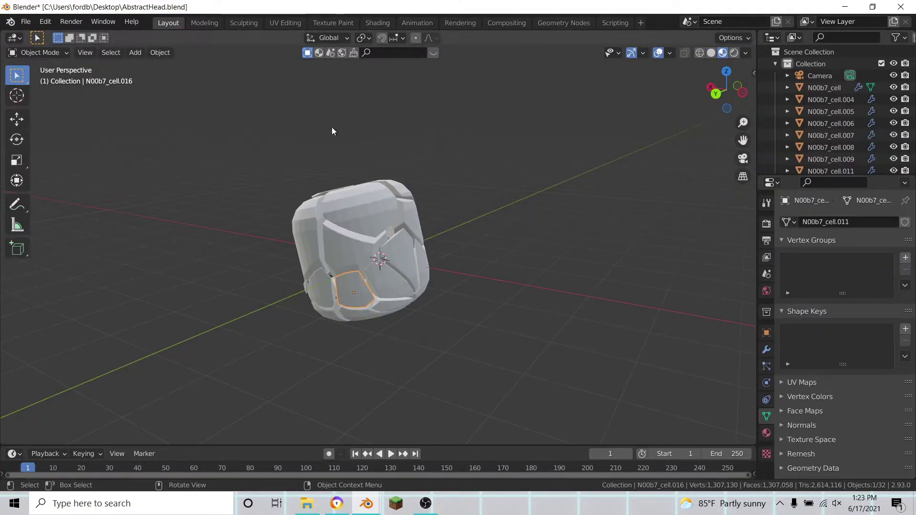
pyautogui.click(372, 23)
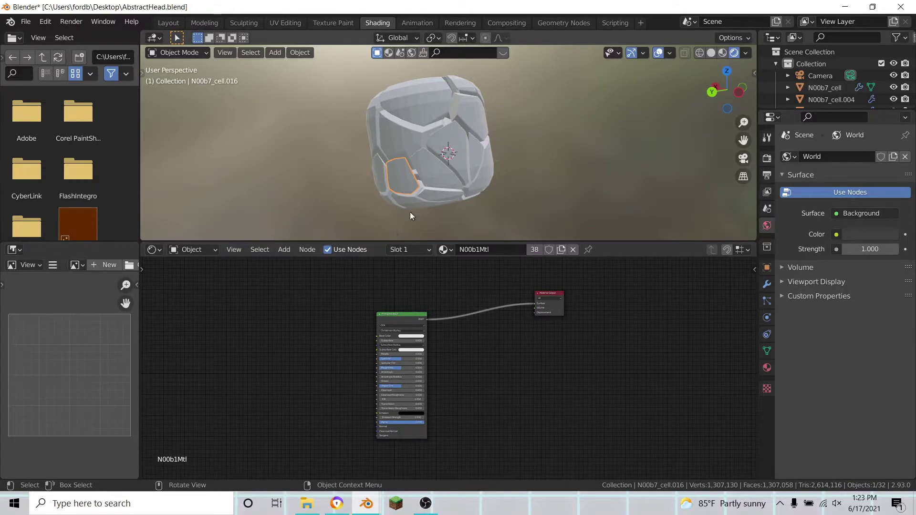
pyautogui.click(449, 162)
pyautogui.click(404, 176)
pyautogui.scroll(2, 405, 173)
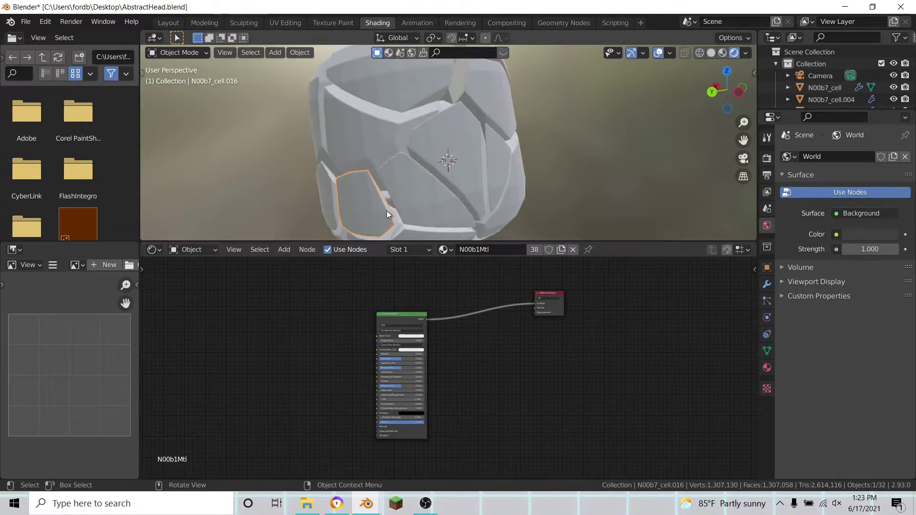
pyautogui.scroll(-2, 337, 133)
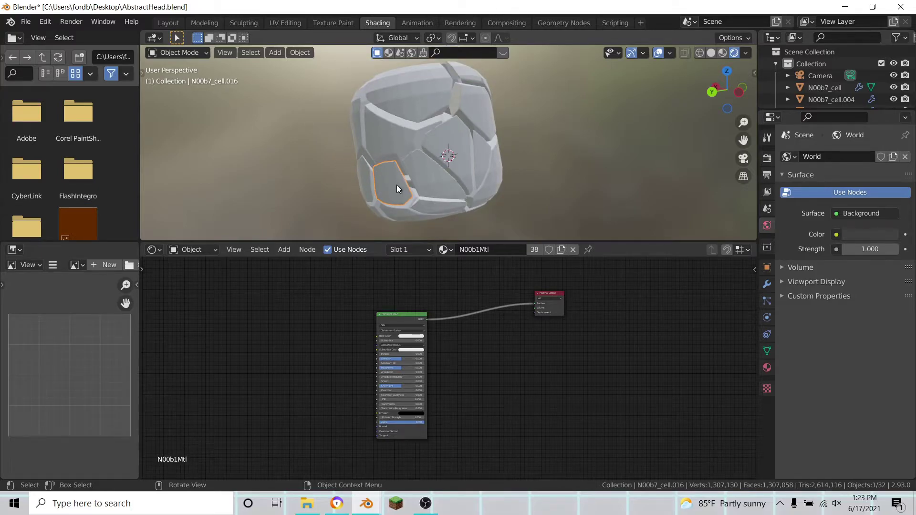
pyautogui.scroll(2, 455, 358)
pyautogui.moveTo(447, 376); pyautogui.dragTo(379, 400, button='middle')
pyautogui.hotkey('shift', 'a')
pyautogui.click(436, 351)
pyautogui.write('mix')
pyautogui.click(458, 377)
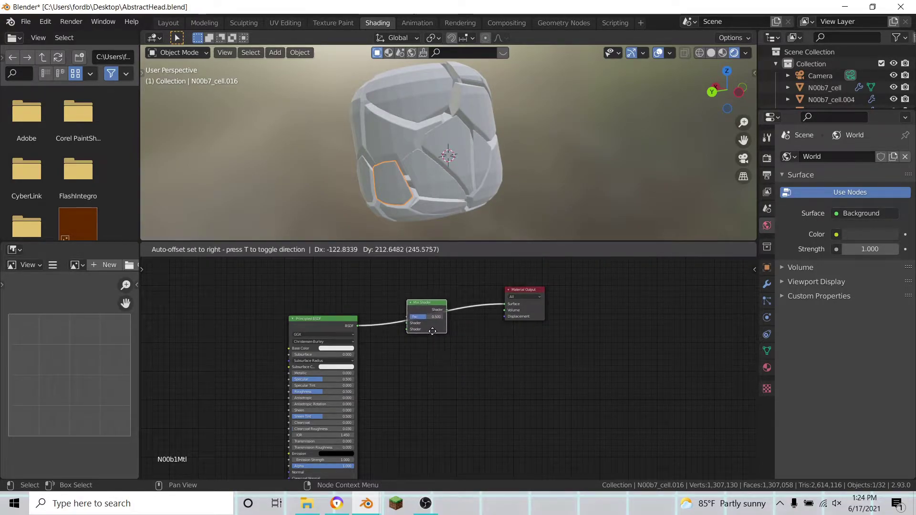
pyautogui.click(432, 331)
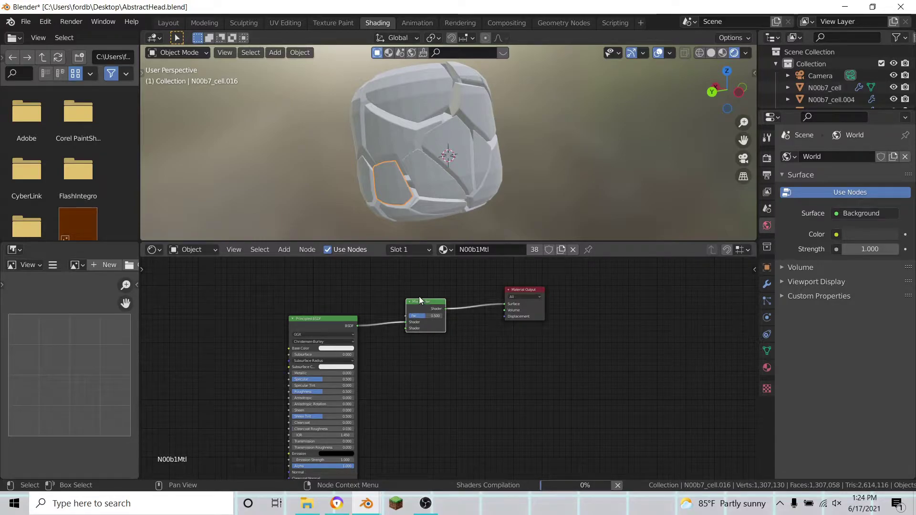
pyautogui.moveTo(420, 301); pyautogui.dragTo(422, 286)
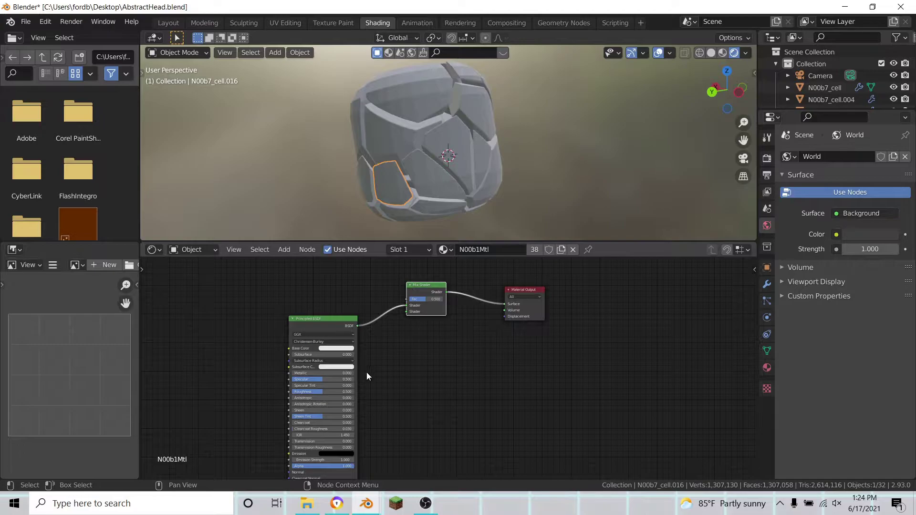
pyautogui.moveTo(349, 393); pyautogui.dragTo(400, 390, button='middle')
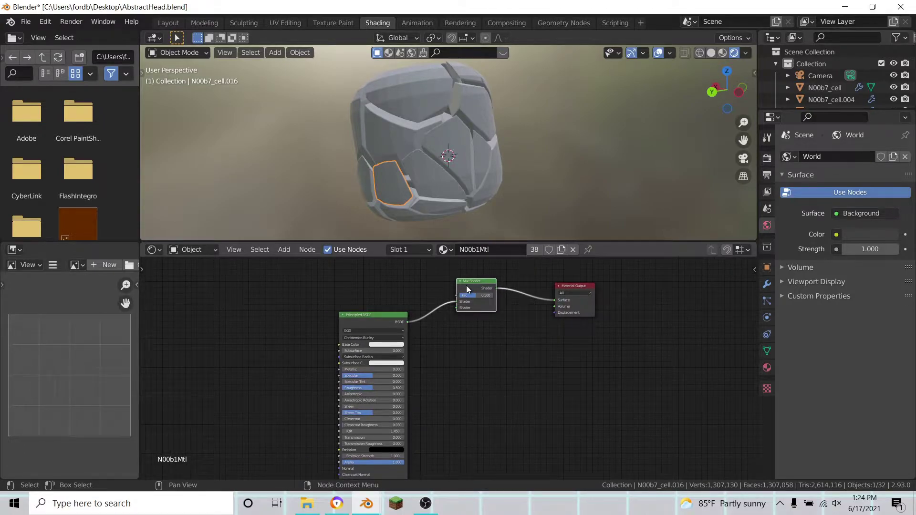
pyautogui.press('x')
pyautogui.moveTo(407, 321); pyautogui.dragTo(554, 300)
# - Add a ColorRamp node beside the Principled BSDF and connect its Color output to Base Color
pyautogui.moveTo(301, 387); pyautogui.dragTo(427, 380, button='middle')
pyautogui.hotkey('shift', 'a')
pyautogui.click(332, 294)
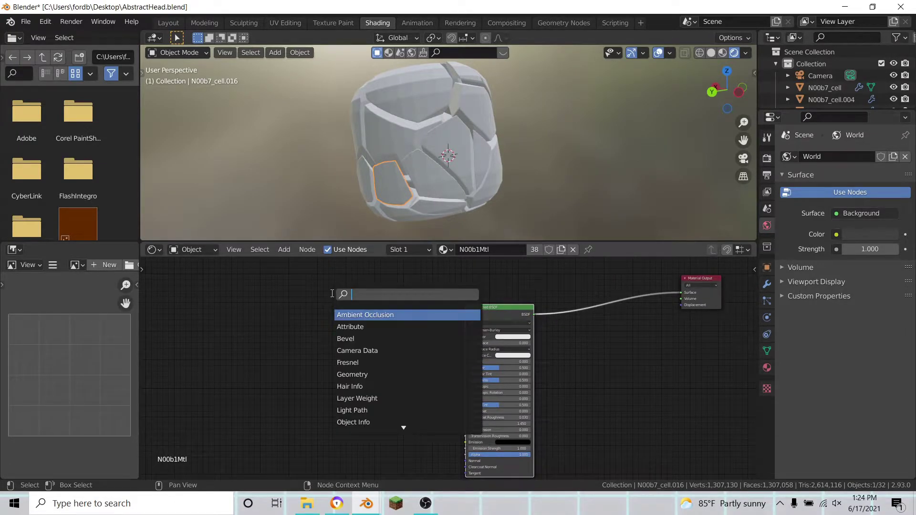
pyautogui.write('colo')
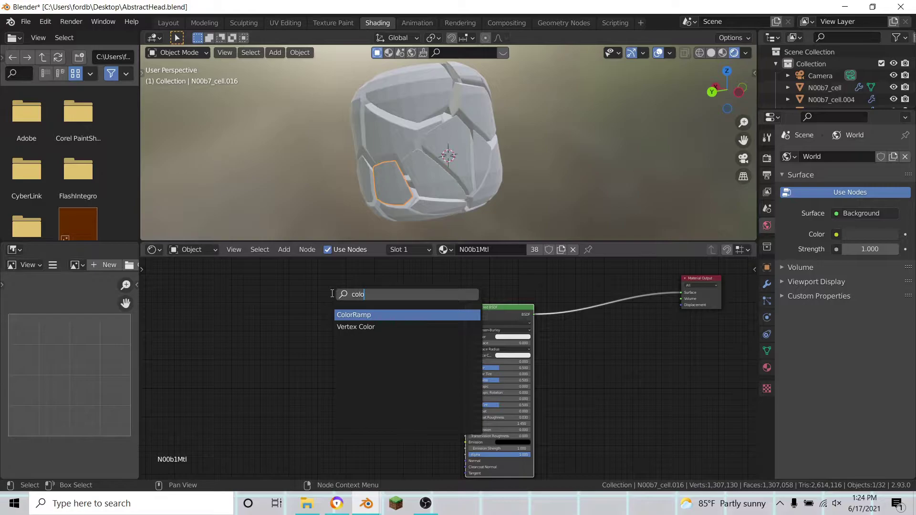
pyautogui.click(365, 315)
pyautogui.click(384, 338)
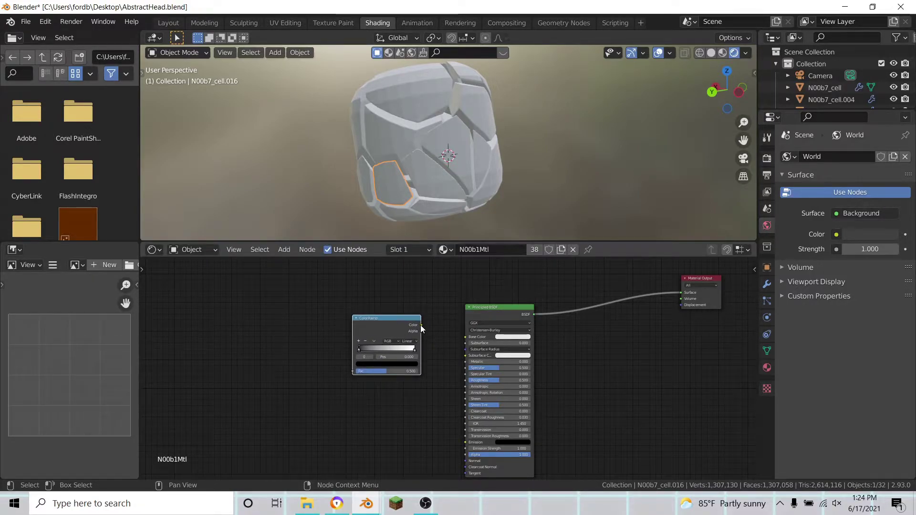
pyautogui.moveTo(421, 325); pyautogui.dragTo(465, 337)
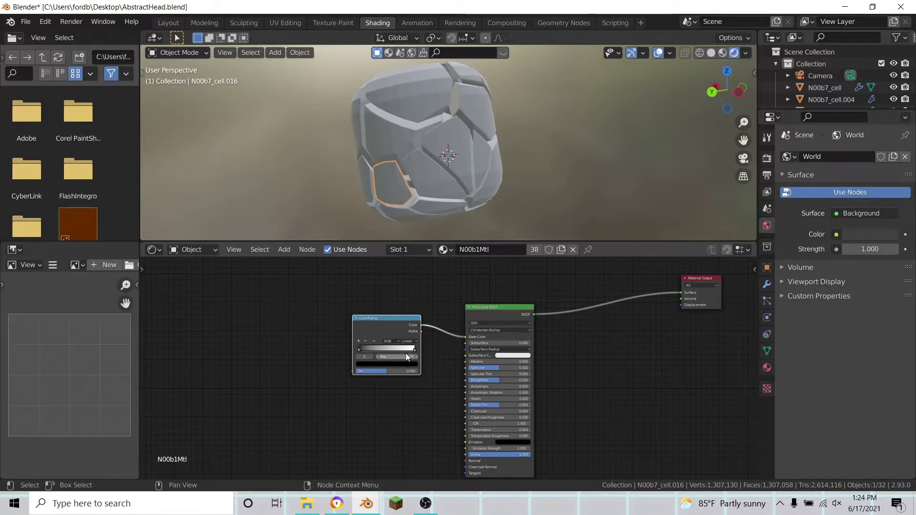
pyautogui.scroll(3, 413, 377)
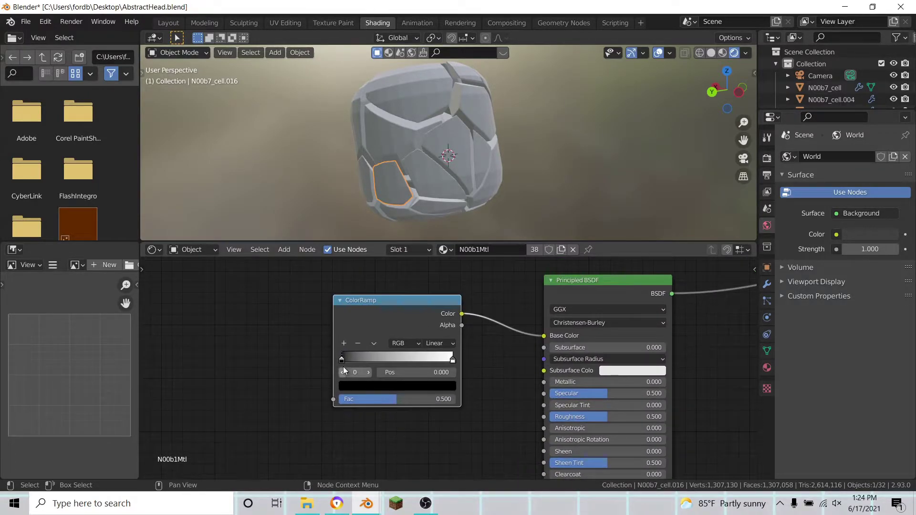
pyautogui.moveTo(342, 361)
pyautogui.mouseDown()
pyautogui.moveTo(405, 360)
pyautogui.moveTo(337, 362)
pyautogui.mouseUp()
pyautogui.press('g')
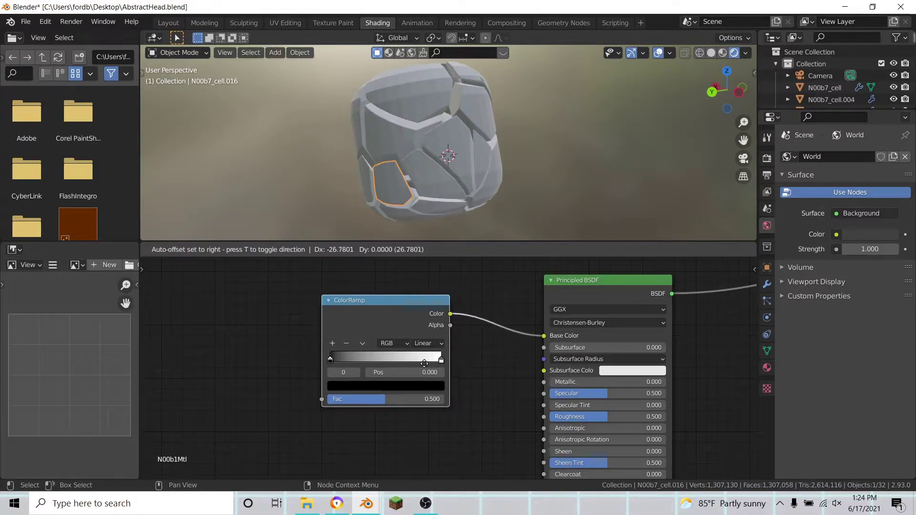
pyautogui.click(453, 360)
pyautogui.moveTo(465, 360)
pyautogui.mouseDown()
pyautogui.moveTo(420, 360)
pyautogui.moveTo(483, 362)
pyautogui.moveTo(392, 362)
pyautogui.moveTo(419, 350)
pyautogui.mouseUp()
pyautogui.click(391, 339)
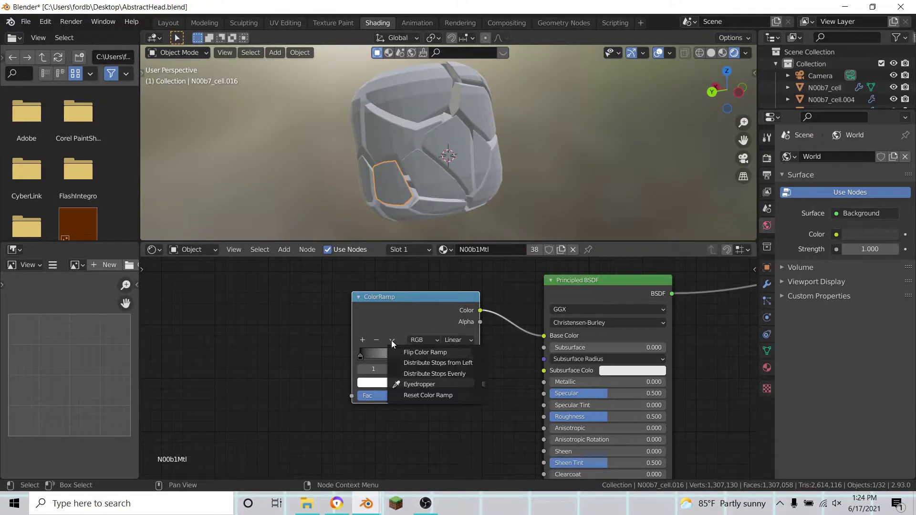
pyautogui.click(410, 352)
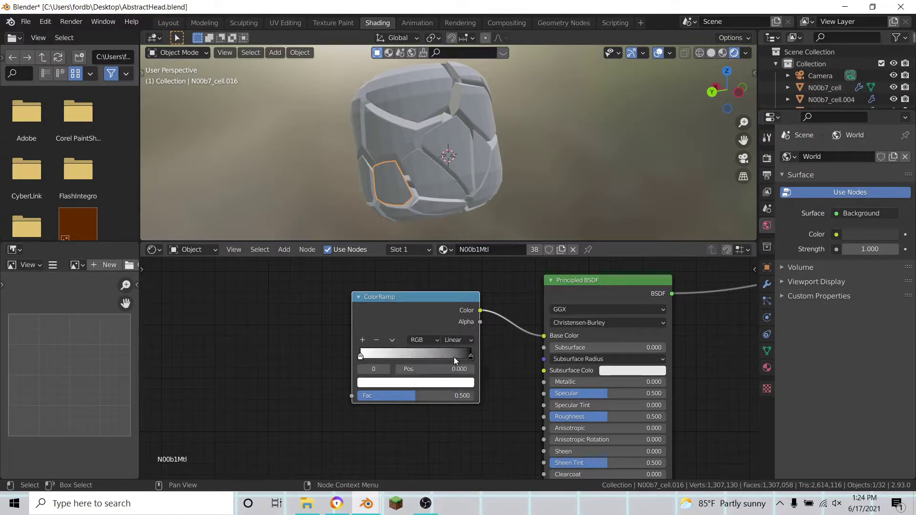
pyautogui.click(392, 339)
pyautogui.click(411, 351)
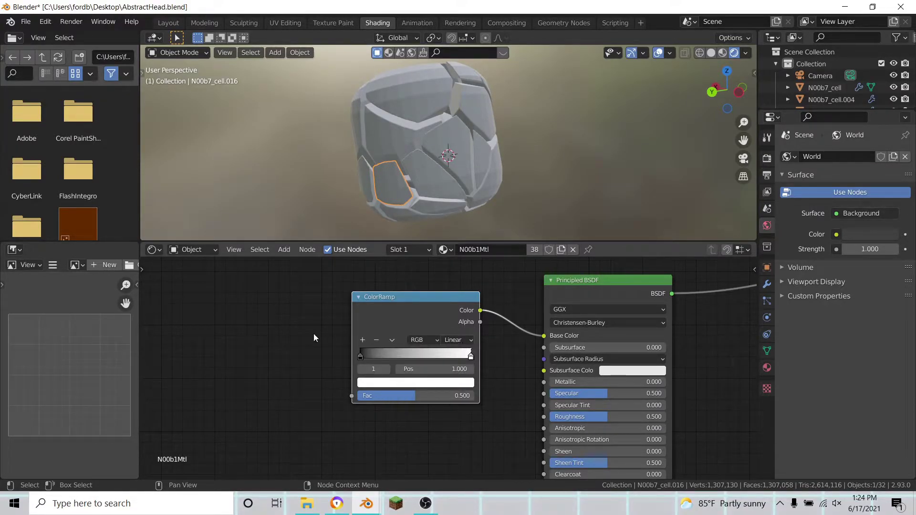
# - Set the ColorRamp's interpolation to Constant and its white stop's position to 0.574
pyautogui.click(453, 340)
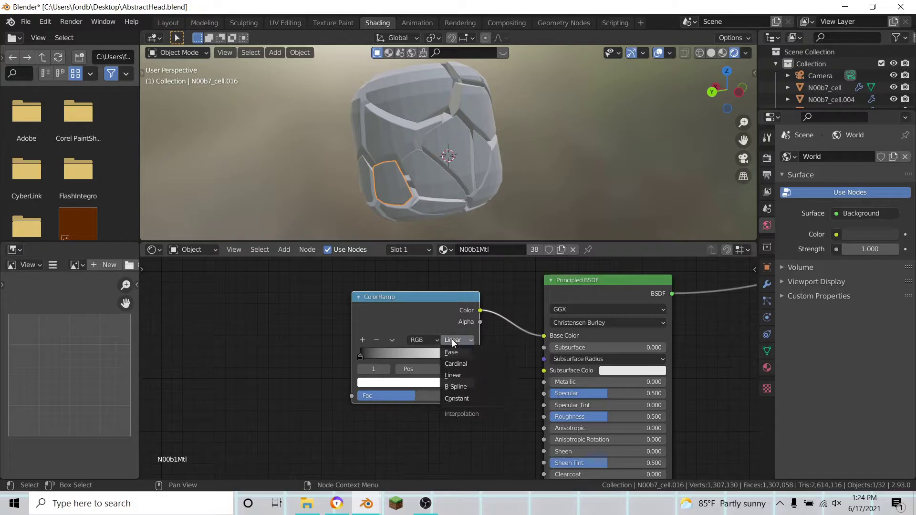
pyautogui.click(465, 398)
pyautogui.moveTo(479, 356)
pyautogui.mouseDown()
pyautogui.moveTo(469, 356)
pyautogui.moveTo(482, 355)
pyautogui.mouseUp()
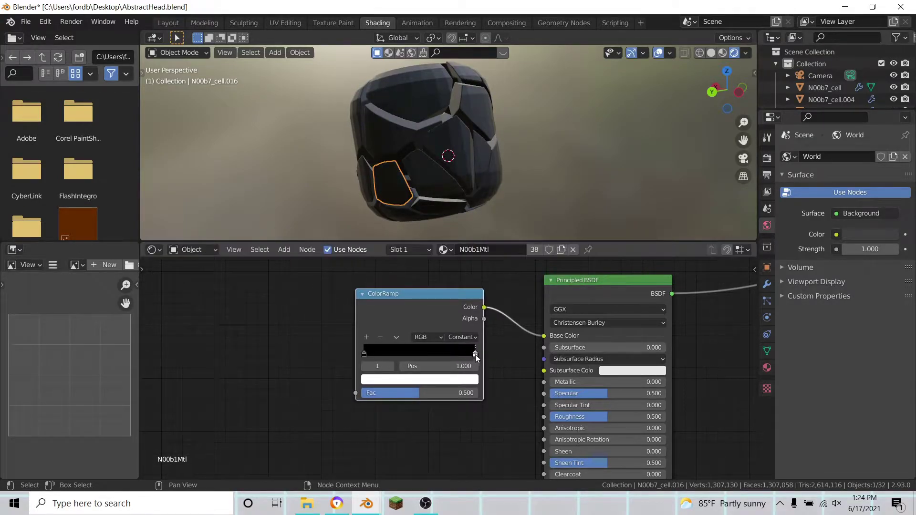
pyautogui.click(454, 365)
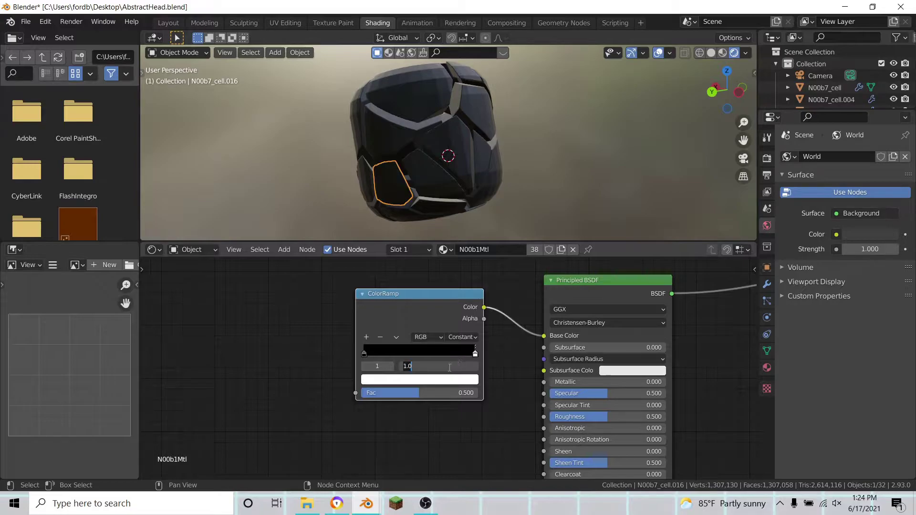
pyautogui.press('BackSpace')
pyautogui.write('0.574')
pyautogui.press('Return')
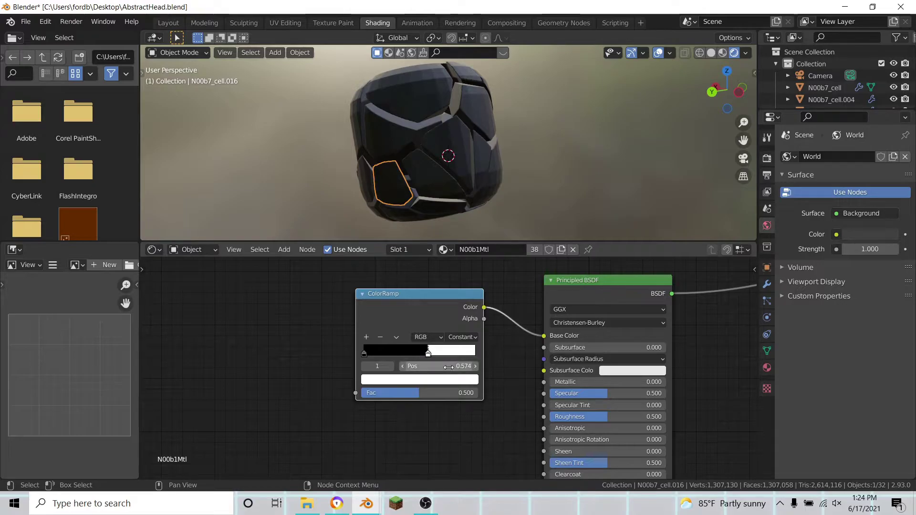
# - Change the ColorRamp's white stop to the hex color FFB868
pyautogui.click(430, 380)
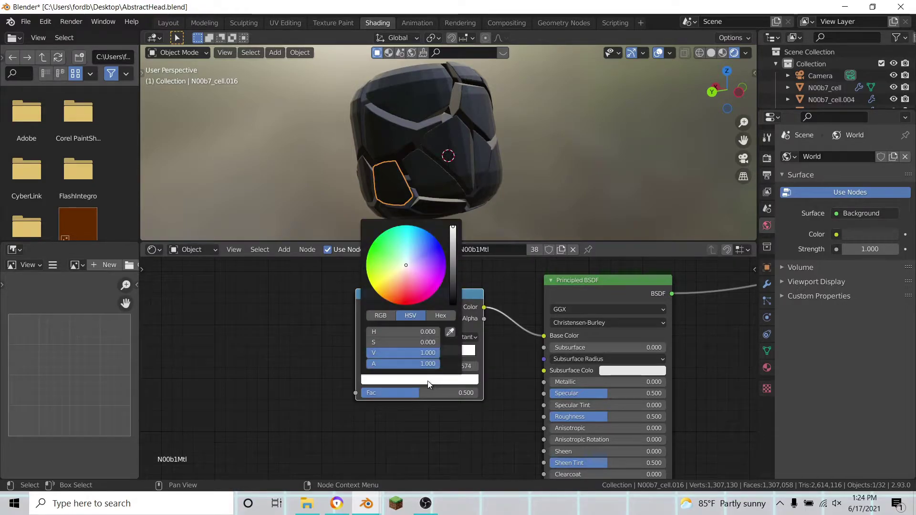
pyautogui.click(436, 316)
pyautogui.click(407, 331)
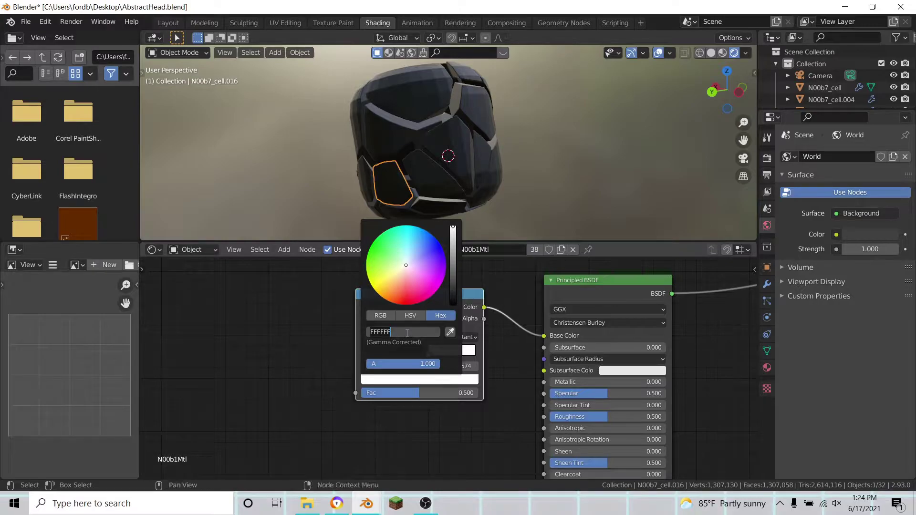
pyautogui.write('FFB868')
pyautogui.moveTo(406, 331); pyautogui.dragTo(373, 333)
pyautogui.doubleClick(391, 334)
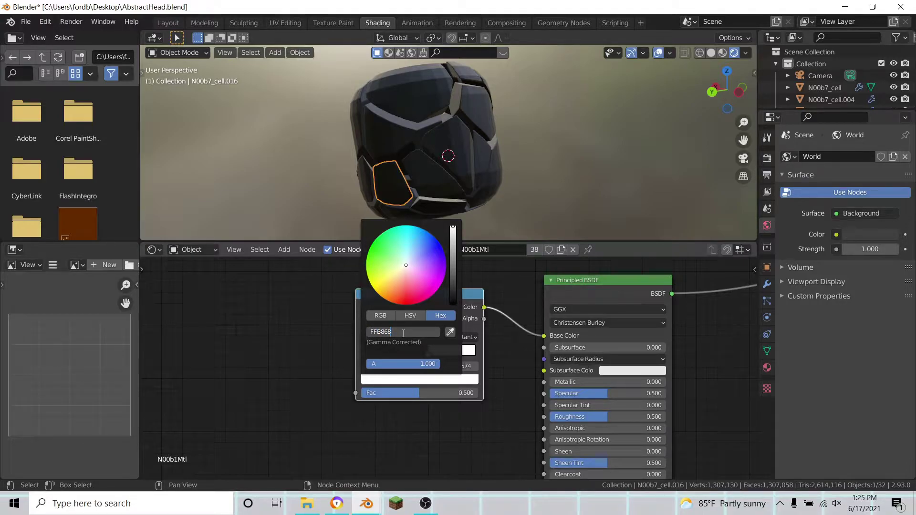
pyautogui.press('Return')
pyautogui.moveTo(482, 192)
pyautogui.mouseDown(button='middle')
pyautogui.moveTo(431, 191)
pyautogui.moveTo(476, 192)
pyautogui.mouseUp(button='middle')
pyautogui.scroll(3, 473, 196)
pyautogui.scroll(-2, 465, 238)
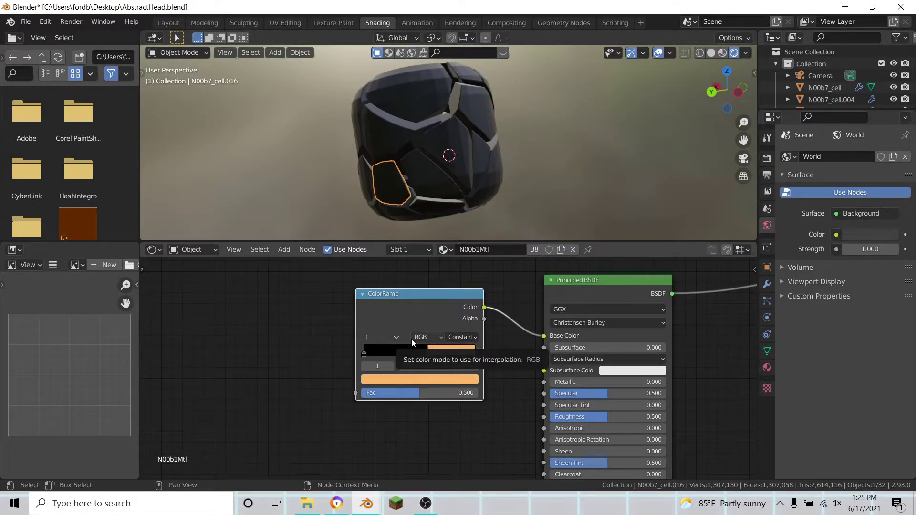
# - Add a second ColorRamp node and place it below the orange one
pyautogui.scroll(-5, 411, 338)
pyautogui.moveTo(450, 389); pyautogui.dragTo(405, 374, button='middle')
pyautogui.scroll(2, 365, 365)
pyautogui.scroll(-3, 365, 365)
pyautogui.moveTo(331, 370)
pyautogui.keyDown('shift'); pyautogui.mouseDown(button='middle')
pyautogui.moveTo(374, 356)
pyautogui.moveTo(337, 363)
pyautogui.mouseUp(button='middle'); pyautogui.keyUp('shift')
pyautogui.scroll(1, 299, 396)
pyautogui.scroll(-1, 294, 396)
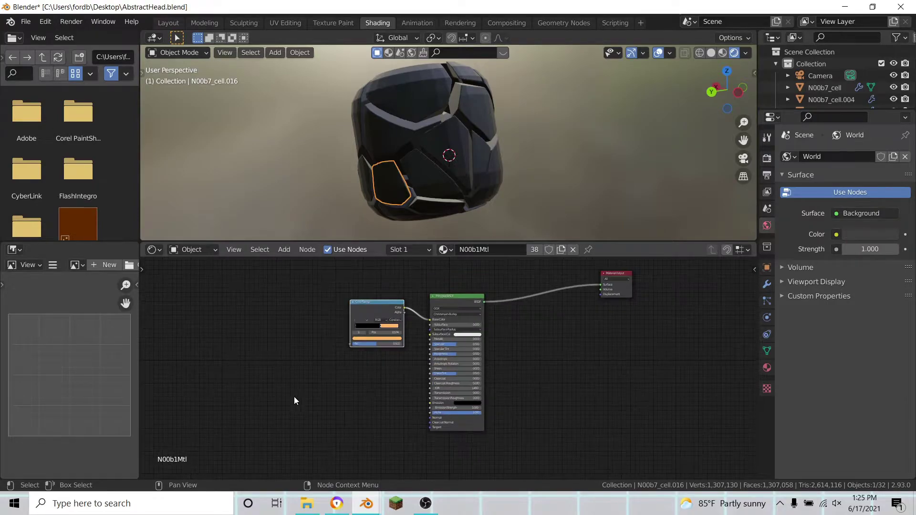
pyautogui.scroll(1, 315, 394)
pyautogui.moveTo(326, 403); pyautogui.dragTo(334, 370, button='middle')
pyautogui.hotkey('shift', 'a')
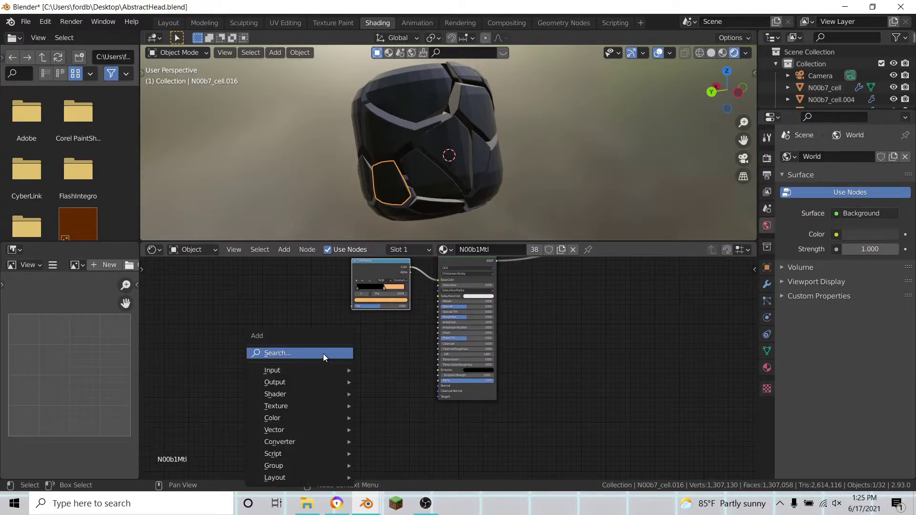
pyautogui.click(323, 353)
pyautogui.write('color')
pyautogui.press('Return')
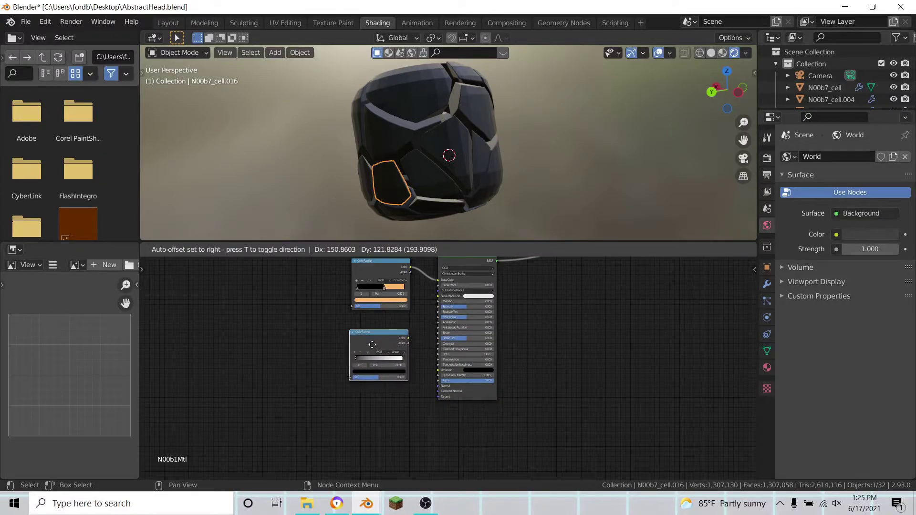
pyautogui.click(372, 345)
# - Set the second ColorRamp's interpolation to Constant and its white stop's position to 0.571
pyautogui.scroll(2, 416, 397)
pyautogui.scroll(2, 399, 436)
pyautogui.click(415, 345)
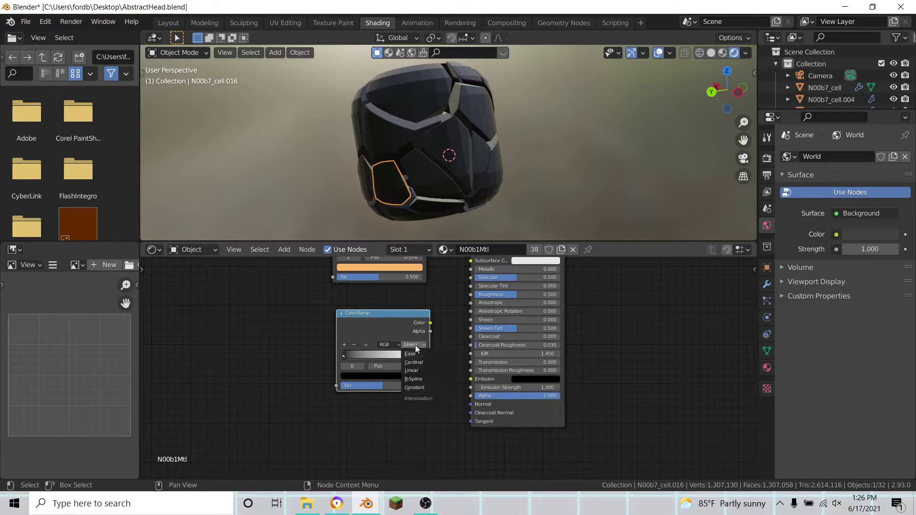
pyautogui.click(413, 387)
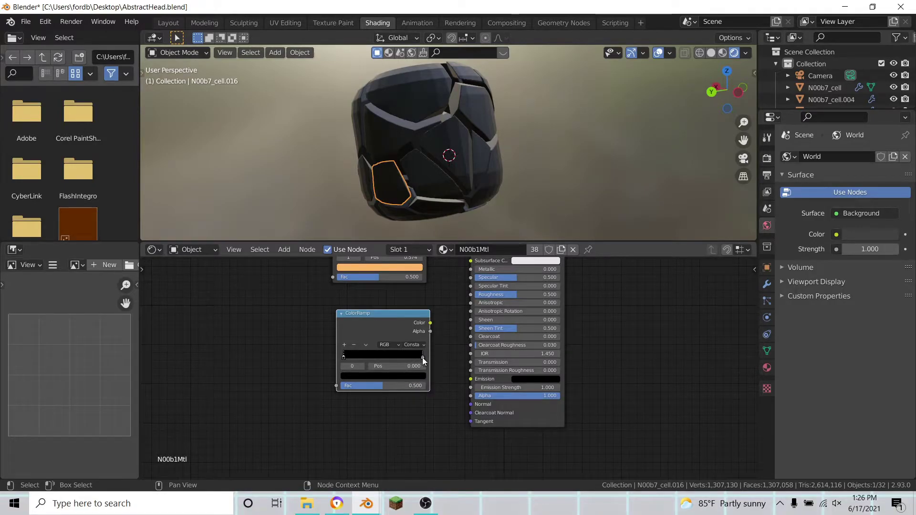
pyautogui.click(422, 357)
pyautogui.click(411, 367)
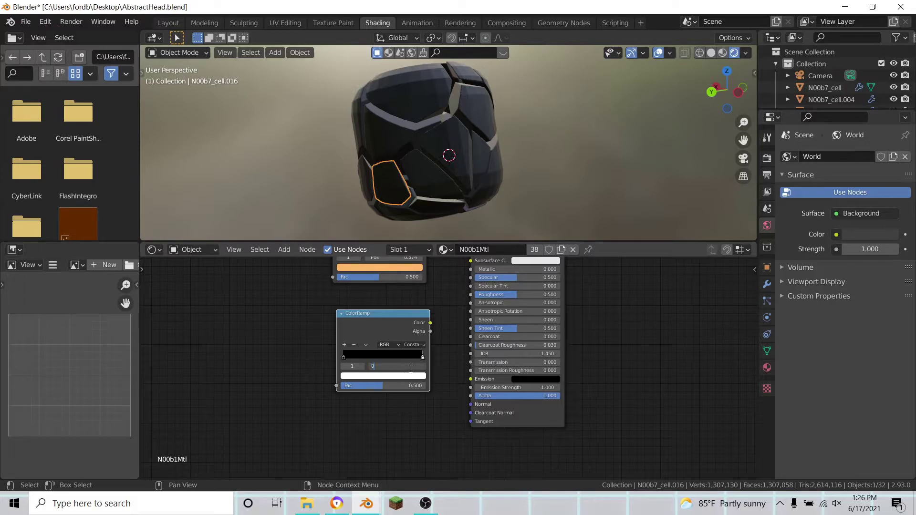
pyautogui.write('0.571')
pyautogui.press('Return')
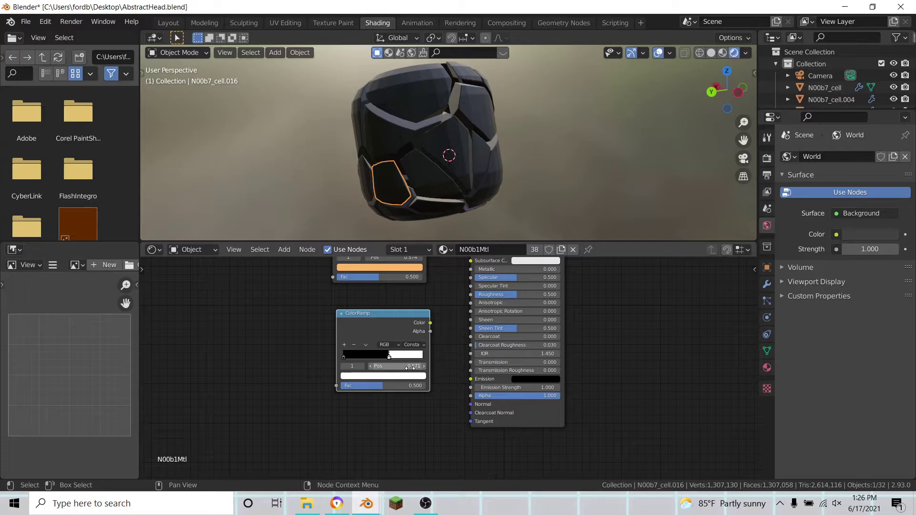
# - Connect the second ColorRamp's Color output to the Metallic input of the Principled BSDF
pyautogui.moveTo(442, 344); pyautogui.dragTo(425, 394, button='middle')
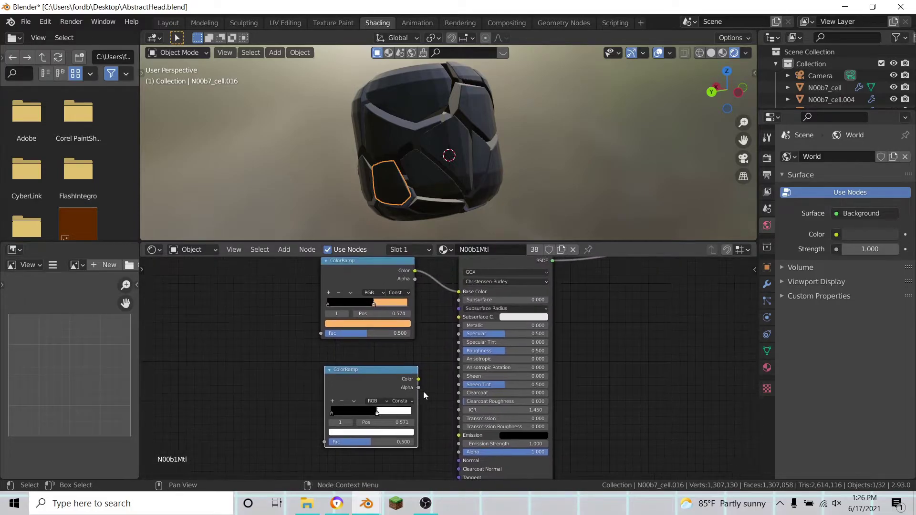
pyautogui.moveTo(418, 379)
pyautogui.mouseDown()
pyautogui.moveTo(431, 345)
pyautogui.moveTo(458, 325)
pyautogui.mouseUp()
pyautogui.scroll(-3, 466, 402)
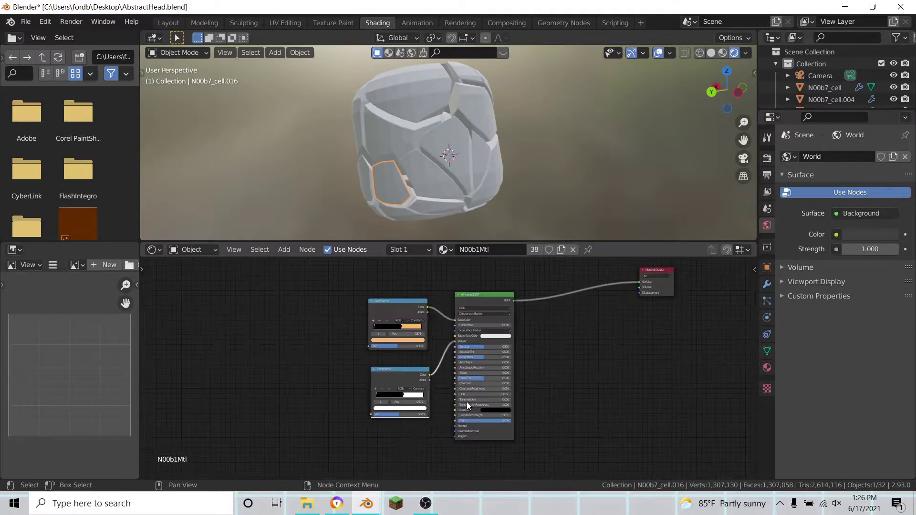
# - Collapse the orange ColorRamp node and move the second ColorRamp up directly beneath it
pyautogui.moveTo(448, 406)
pyautogui.mouseDown(button='middle')
pyautogui.moveTo(446, 432)
pyautogui.moveTo(448, 417)
pyautogui.mouseUp(button='middle')
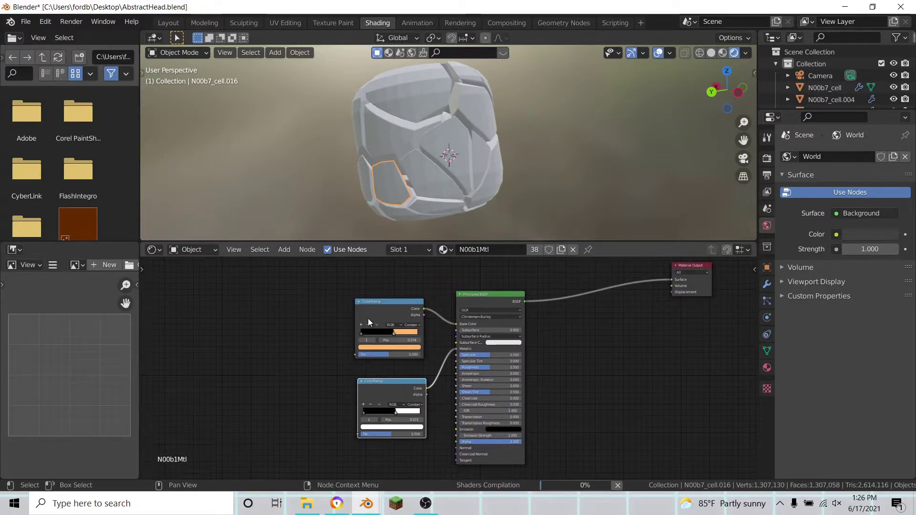
pyautogui.click(364, 307)
pyautogui.press('h')
pyautogui.click(361, 302)
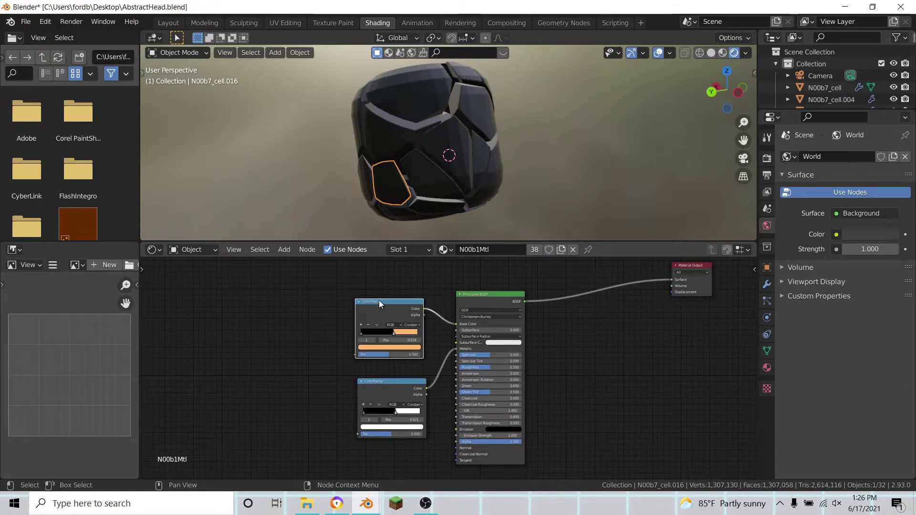
pyautogui.click(358, 301)
pyautogui.moveTo(385, 387); pyautogui.dragTo(383, 332)
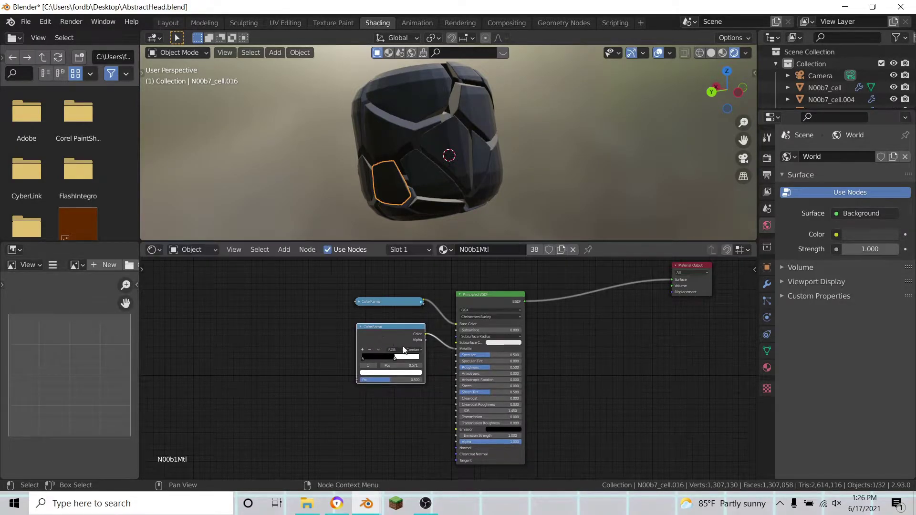
pyautogui.scroll(-4, 405, 362)
pyautogui.keyDown('shift'); pyautogui.scroll(-2, 420, 380); pyautogui.keyUp('shift')
pyautogui.scroll(4, 431, 389)
pyautogui.keyDown('shift'); pyautogui.moveTo(414, 407); pyautogui.dragTo(368, 389, button='middle'); pyautogui.keyUp('shift')
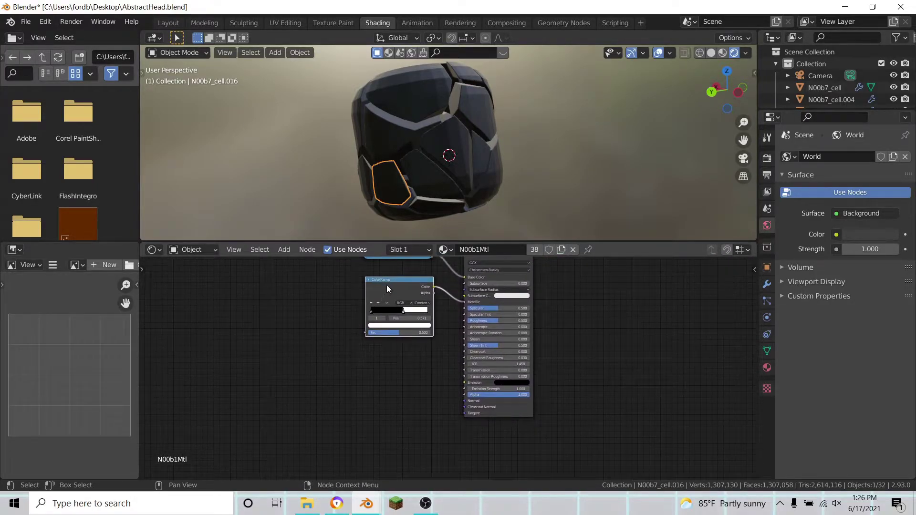
# - Duplicate the second ColorRamp node and place the copy directly below it
pyautogui.hotkey('shift', 'd')
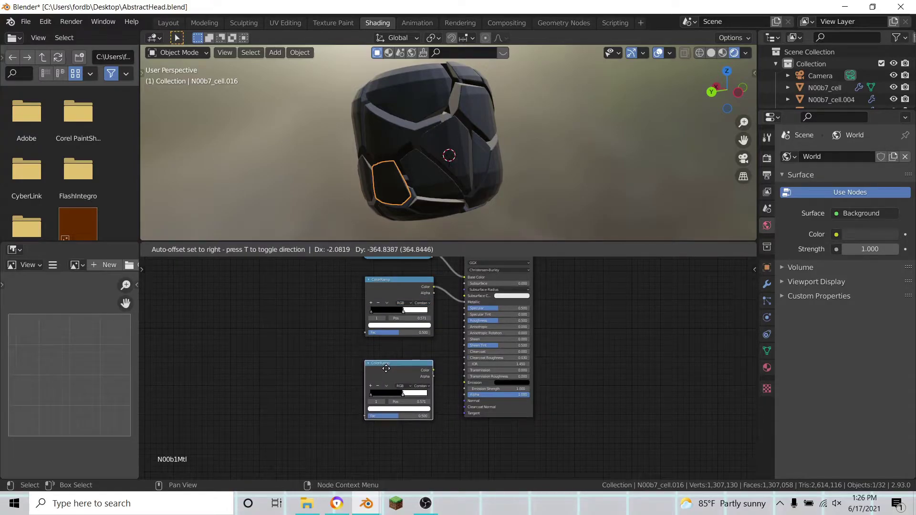
pyautogui.click(385, 368)
pyautogui.click(496, 366)
pyautogui.click(453, 401)
pyautogui.moveTo(461, 411)
pyautogui.keyDown('shift'); pyautogui.mouseDown(button='middle')
pyautogui.moveTo(456, 427)
pyautogui.moveTo(444, 405)
pyautogui.moveTo(449, 421)
pyautogui.mouseUp(button='middle'); pyautogui.keyUp('shift')
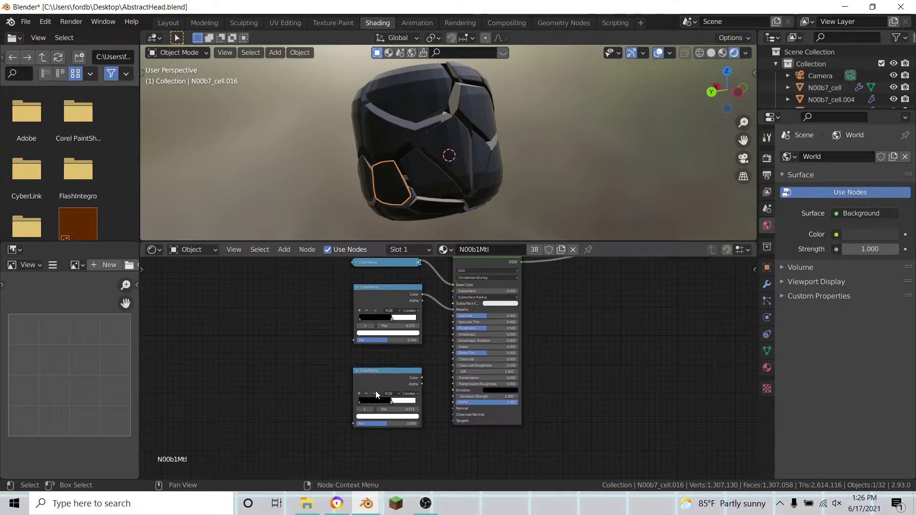
# - Connect the duplicated ColorRamp's Color output to the Roughness input of the Principled BSDF
pyautogui.click(374, 388)
pyautogui.moveTo(373, 388); pyautogui.dragTo(387, 376, button='middle')
pyautogui.scroll(1, 387, 377)
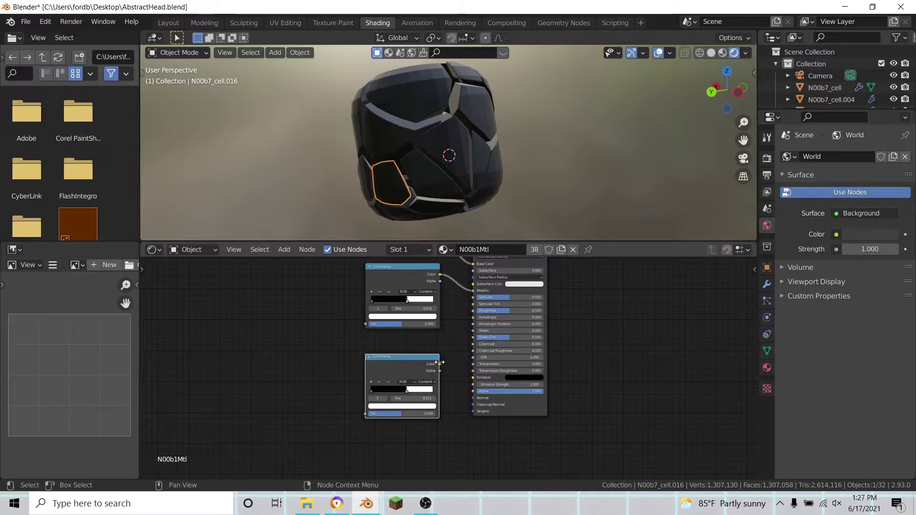
pyautogui.scroll(3, 458, 376)
pyautogui.moveTo(449, 378); pyautogui.dragTo(396, 406, button='middle')
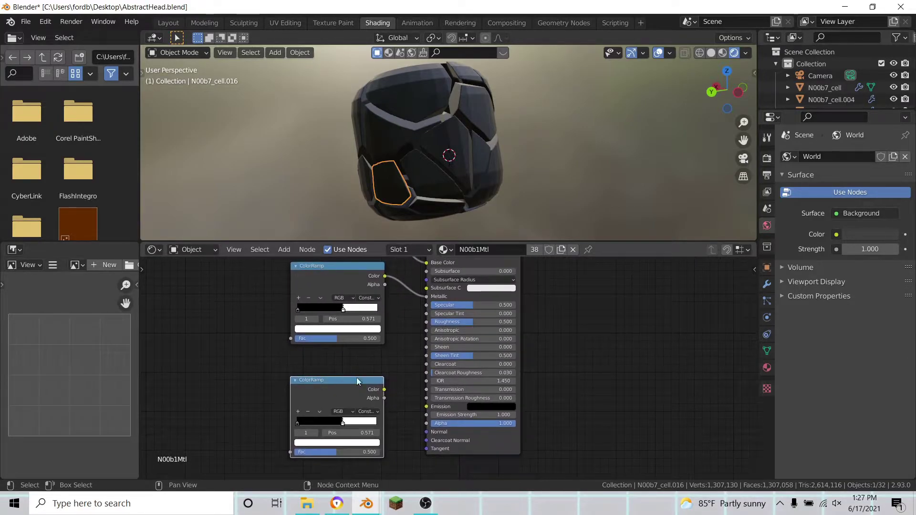
pyautogui.moveTo(383, 389); pyautogui.dragTo(425, 323)
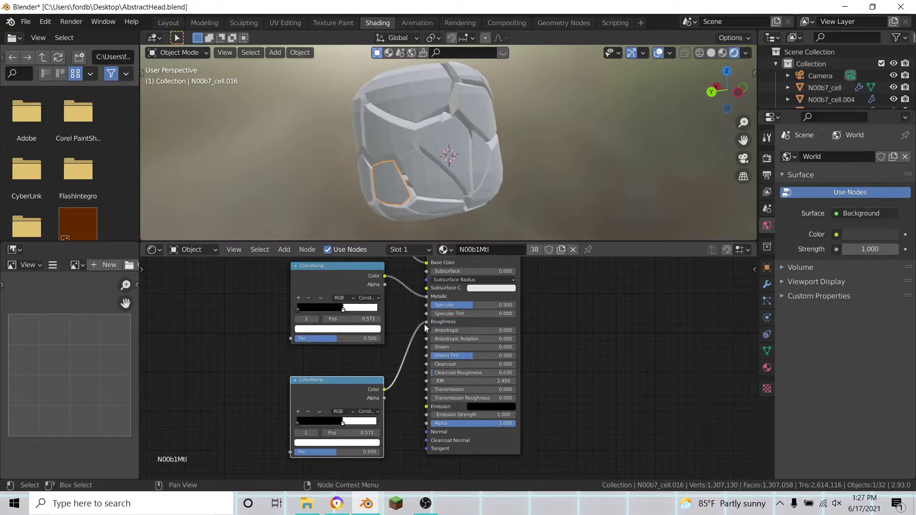
# - Flip the colour ramp in the Roughness ColorRamp and move its first white stop to the start of the gradient
pyautogui.click(319, 412)
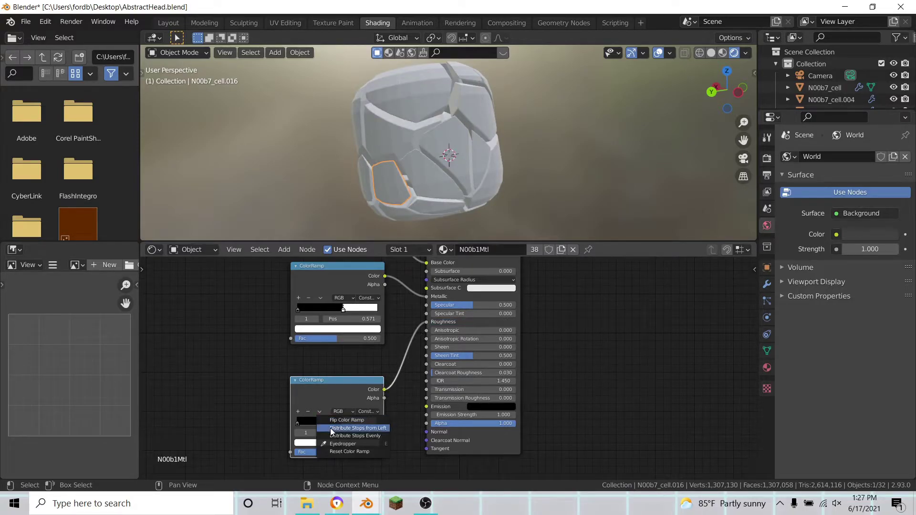
pyautogui.click(342, 420)
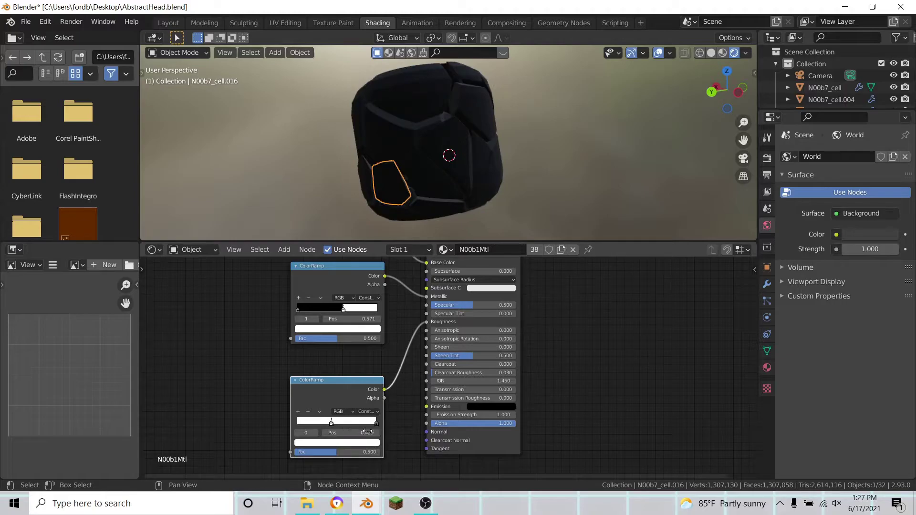
pyautogui.moveTo(331, 425); pyautogui.dragTo(325, 425)
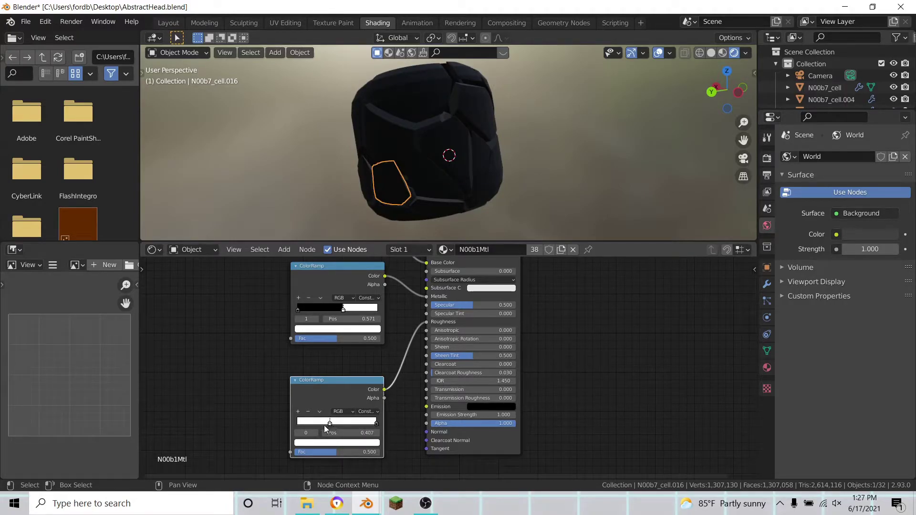
# - Set the black stop's position in the Roughness ColorRamp to 0.571
pyautogui.click(377, 423)
pyautogui.click(365, 443)
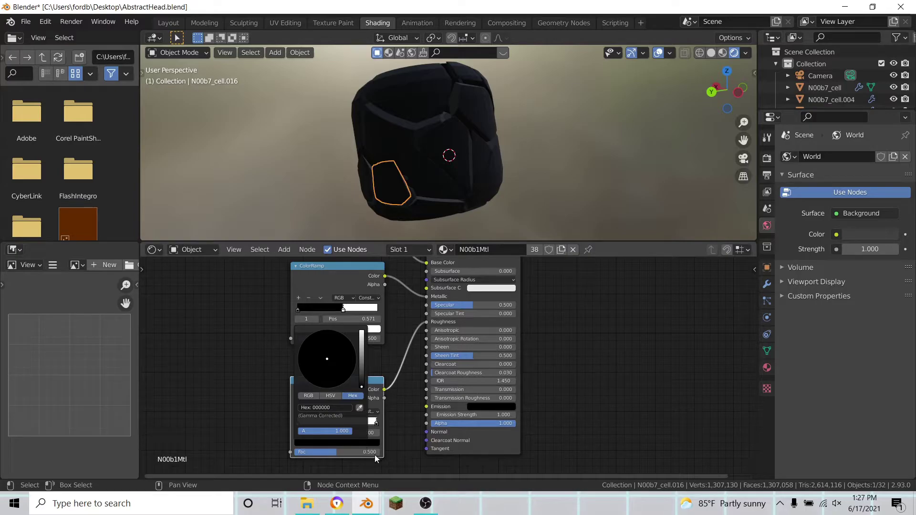
pyautogui.click(367, 433)
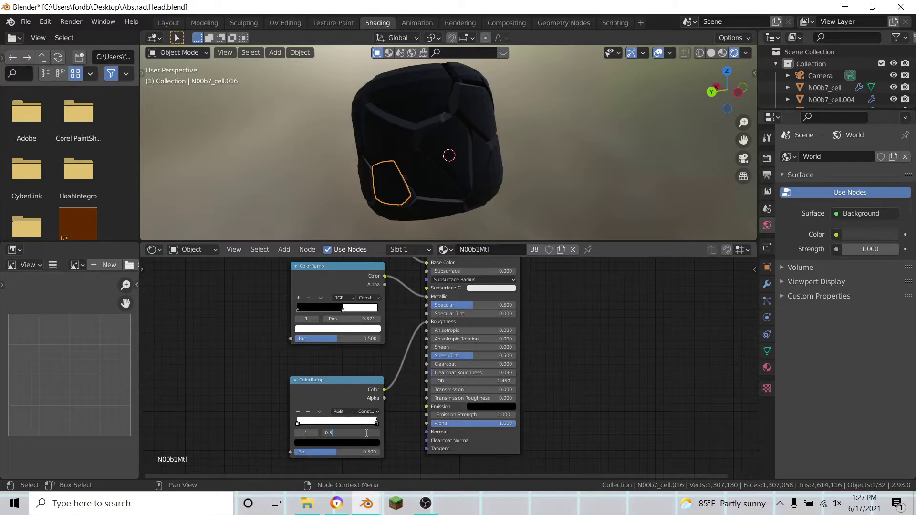
pyautogui.write('0.571')
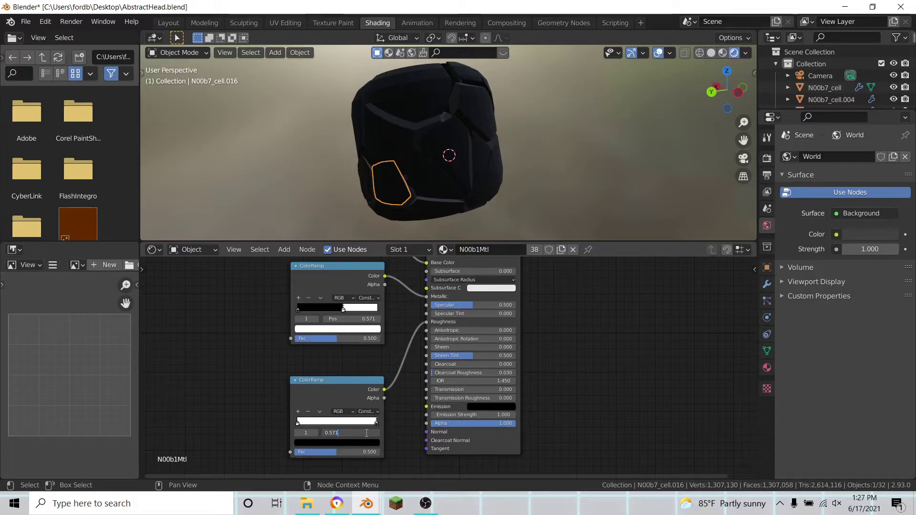
pyautogui.press('Return')
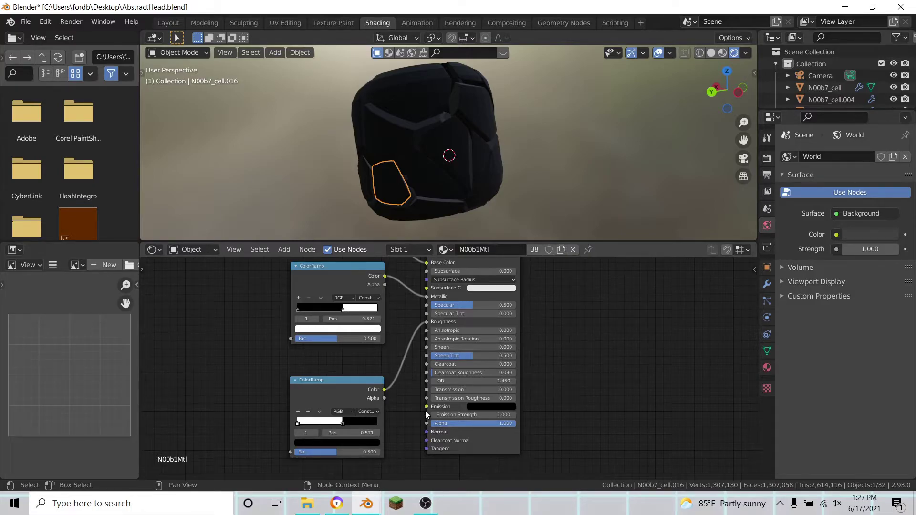
# - Add a Noise Texture node in the empty space before the ColorRamp nodes
pyautogui.moveTo(419, 337); pyautogui.dragTo(472, 356, button='middle')
pyautogui.scroll(-3, 468, 322)
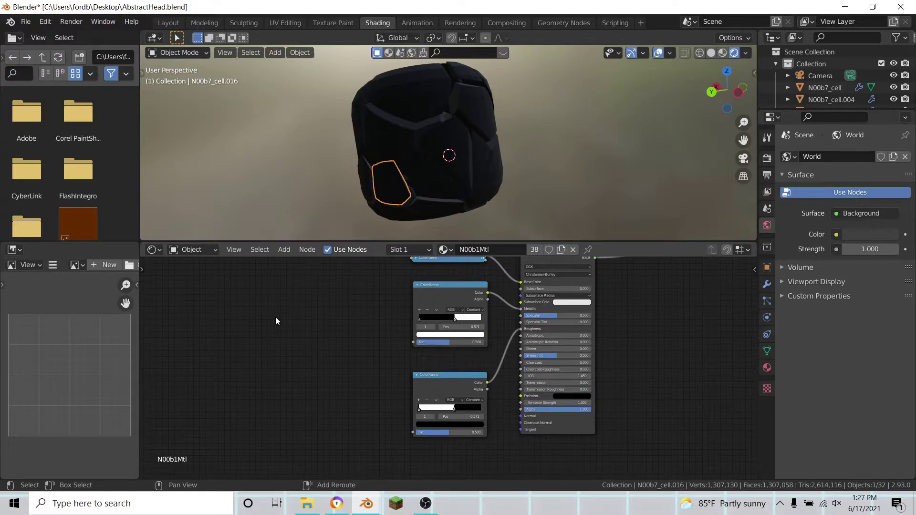
pyautogui.hotkey('shift', 'a')
pyautogui.click(276, 317)
pyautogui.write('n')
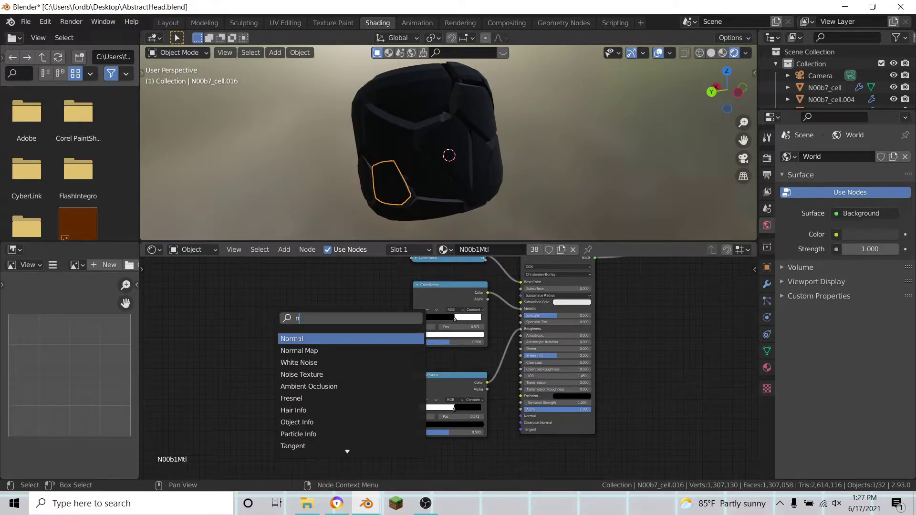
pyautogui.click(305, 374)
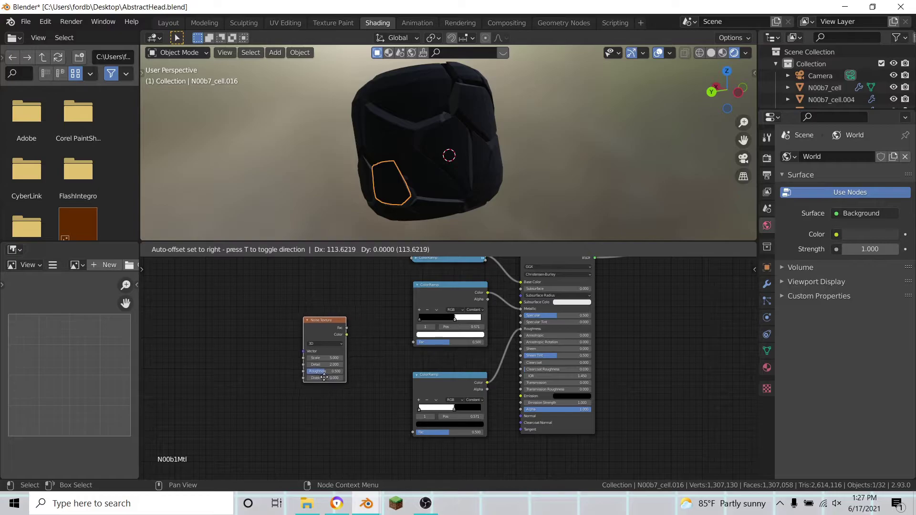
pyautogui.click(308, 367)
# - Connect the Noise Texture's Fac output to the Fac inputs of all three ColorRamp nodes
pyautogui.moveTo(353, 341); pyautogui.dragTo(305, 393, button='middle')
pyautogui.scroll(1, 305, 393)
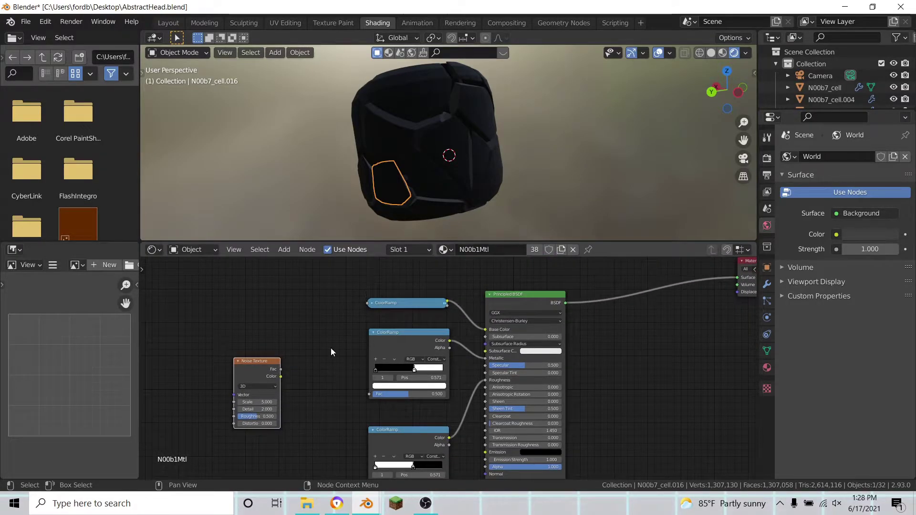
pyautogui.moveTo(280, 369); pyautogui.dragTo(367, 304)
pyautogui.moveTo(281, 368); pyautogui.dragTo(368, 394)
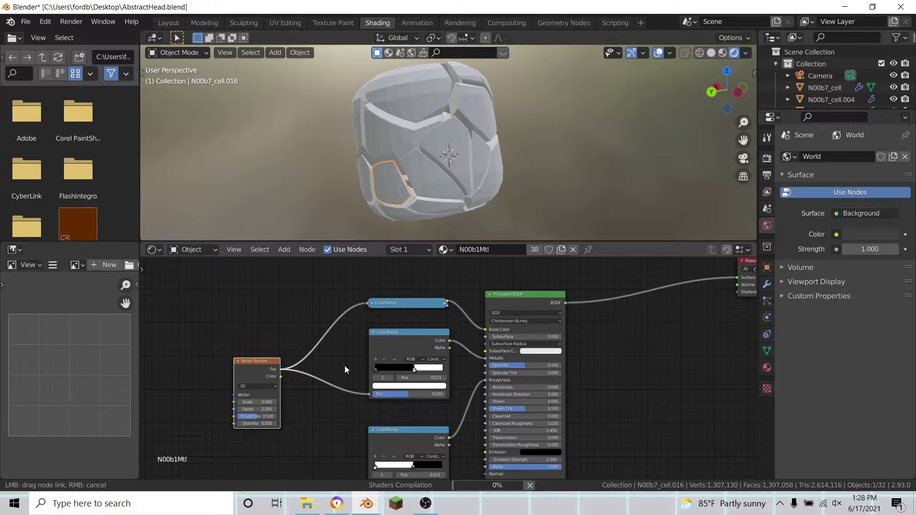
pyautogui.scroll(-1, 324, 435)
pyautogui.scroll(1, 322, 434)
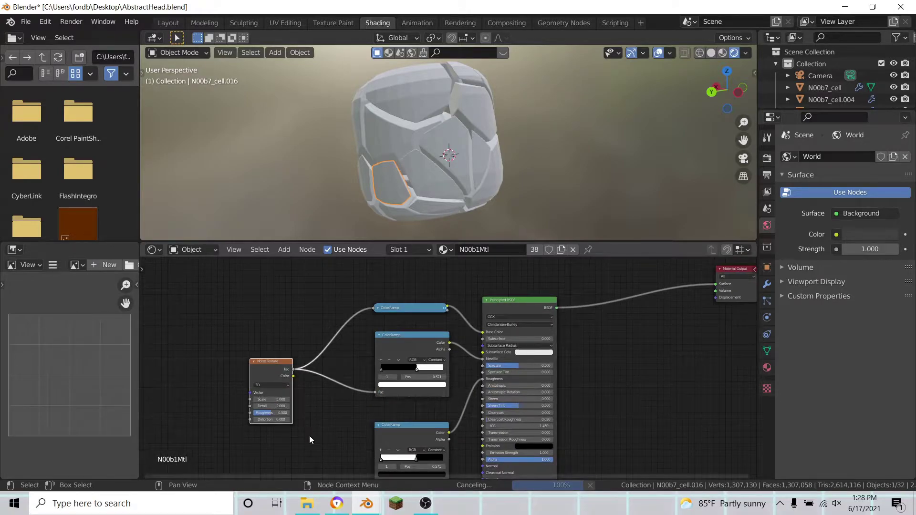
pyautogui.moveTo(308, 435); pyautogui.dragTo(298, 348, button='middle')
pyautogui.moveTo(285, 291); pyautogui.dragTo(364, 399)
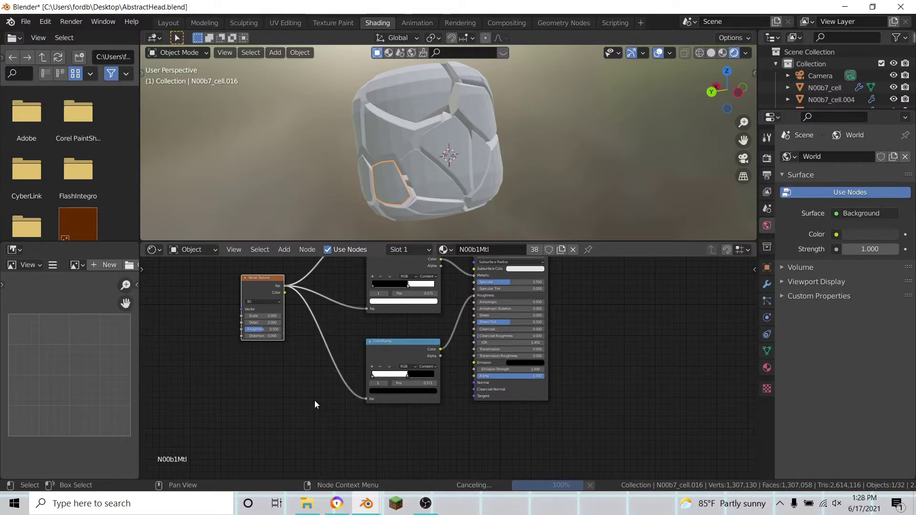
# - Set the Noise Texture's Roughness to 0.839 and its Detail to 12
pyautogui.moveTo(289, 397); pyautogui.dragTo(356, 402, button='middle')
pyautogui.scroll(4, 314, 343)
pyautogui.click(287, 323)
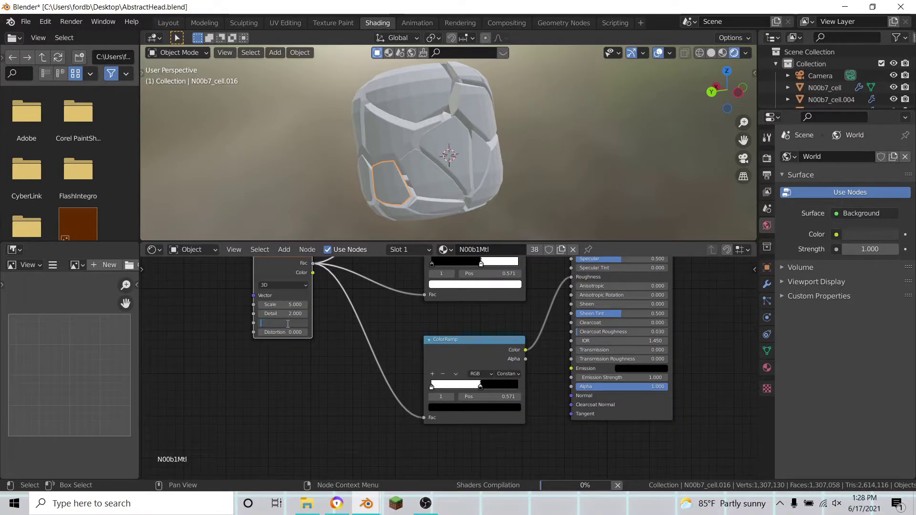
pyautogui.write('0.839')
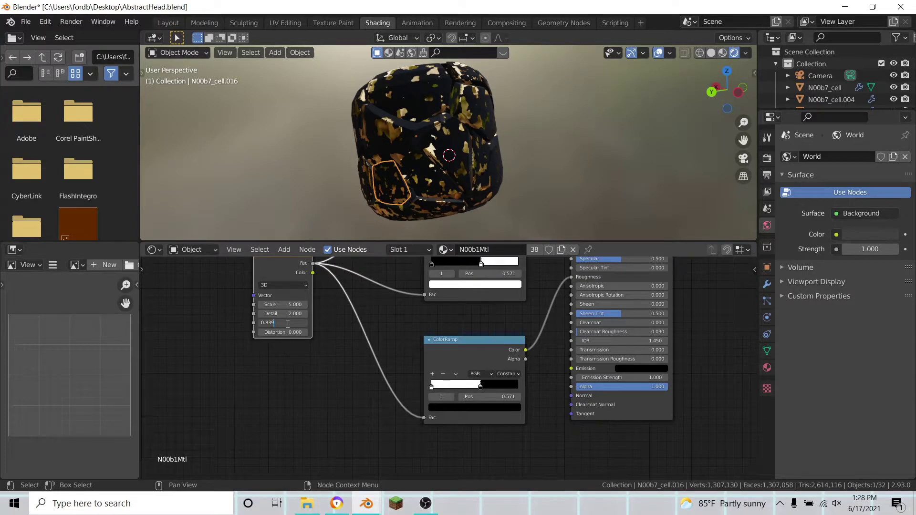
pyautogui.press('Return')
pyautogui.moveTo(326, 360); pyautogui.dragTo(332, 381, button='middle')
pyautogui.click(291, 334)
pyautogui.write('21\\12')
pyautogui.press('Return')
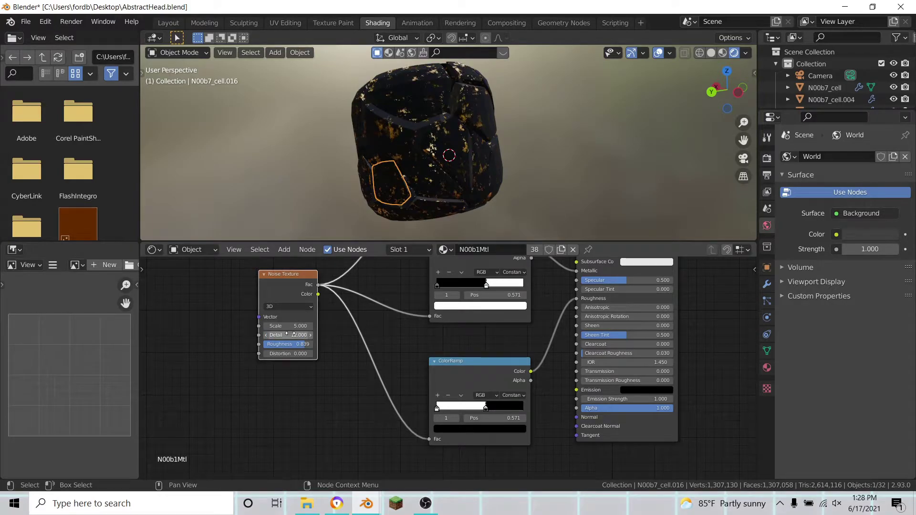
# - Examine the black-and-gold material on the head up close and try the Scene World viewport lighting option
pyautogui.scroll(4, 431, 156)
pyautogui.moveTo(446, 160)
pyautogui.mouseDown(button='middle')
pyautogui.moveTo(482, 149)
pyautogui.moveTo(520, 156)
pyautogui.moveTo(516, 183)
pyautogui.moveTo(533, 173)
pyautogui.moveTo(456, 158)
pyautogui.moveTo(371, 199)
pyautogui.moveTo(220, 200)
pyautogui.moveTo(409, 178)
pyautogui.moveTo(443, 149)
pyautogui.mouseUp(button='middle')
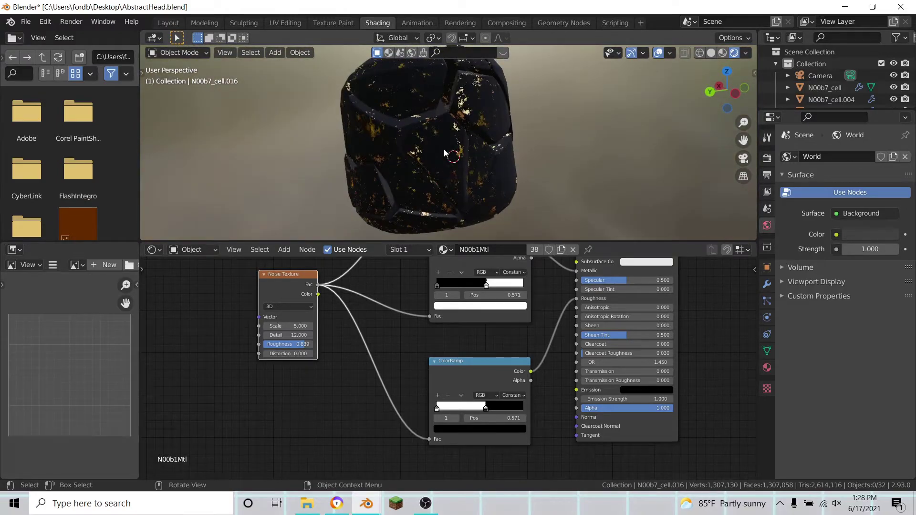
pyautogui.click(745, 53)
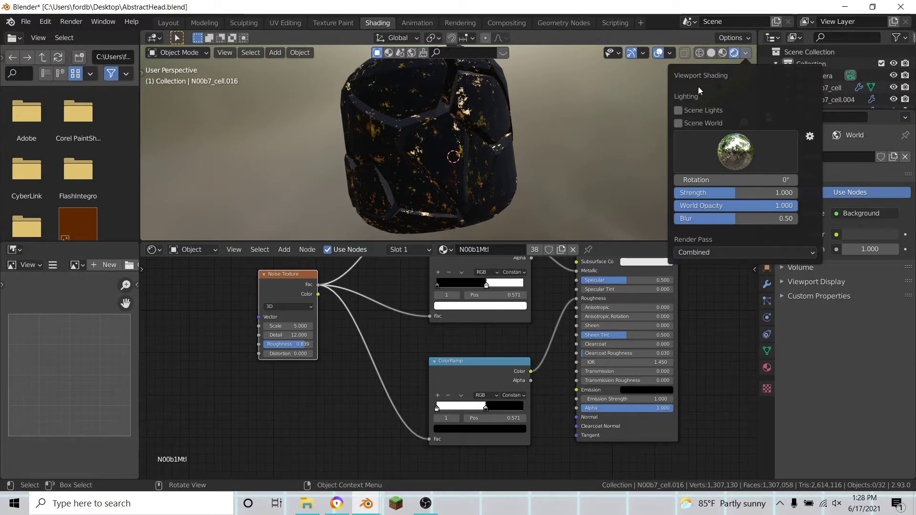
pyautogui.click(678, 124)
pyautogui.moveTo(474, 173)
pyautogui.mouseDown(button='middle')
pyautogui.moveTo(605, 152)
pyautogui.moveTo(519, 187)
pyautogui.moveTo(502, 225)
pyautogui.moveTo(465, 197)
pyautogui.moveTo(440, 213)
pyautogui.mouseUp(button='middle')
pyautogui.scroll(-1, 343, 344)
# - Add another ColorRamp node above the collapsed one and set its interpolation to Constant
pyautogui.scroll(-3, 331, 410)
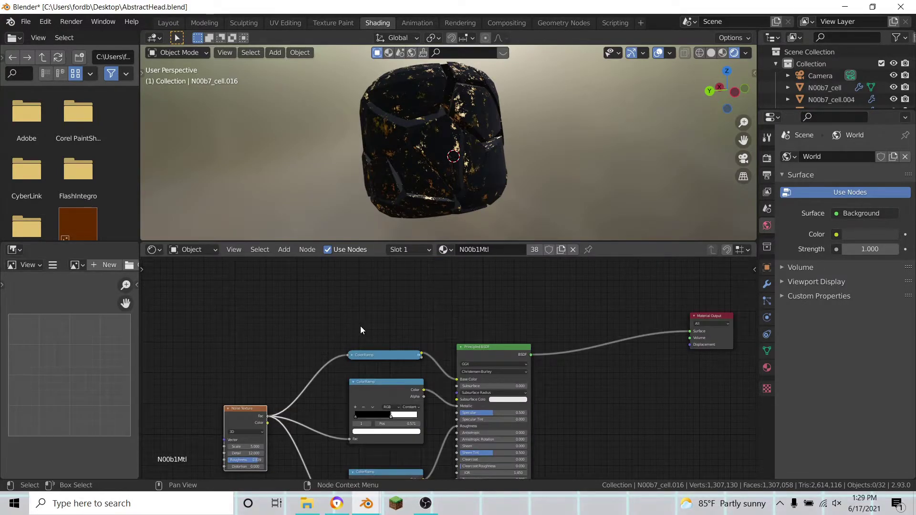
pyautogui.hotkey('shift', 'a')
pyautogui.click(356, 302)
pyautogui.write('co')
pyautogui.press('Return')
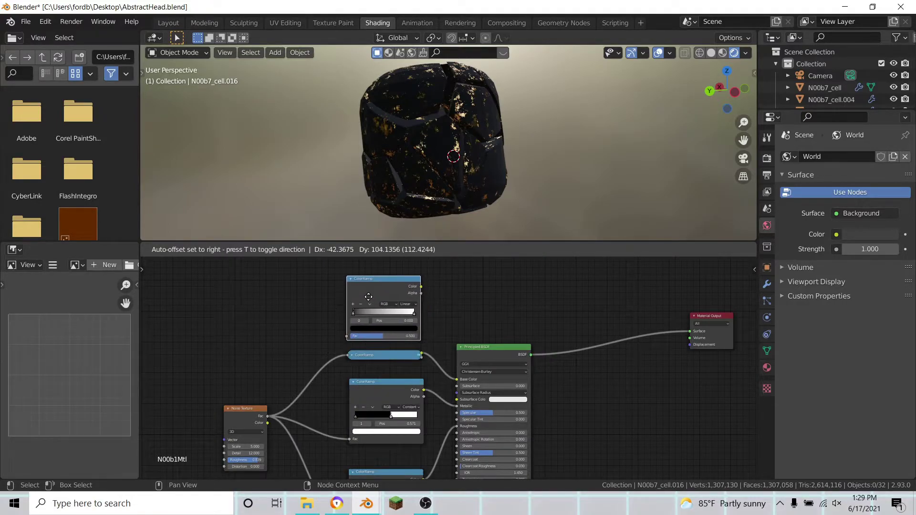
pyautogui.click(369, 296)
pyautogui.scroll(1, 396, 326)
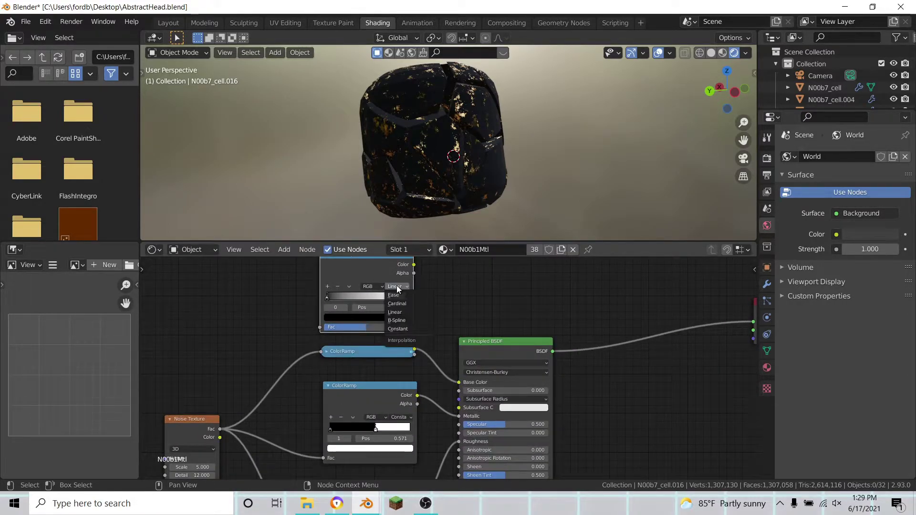
pyautogui.click(396, 287)
pyautogui.click(396, 329)
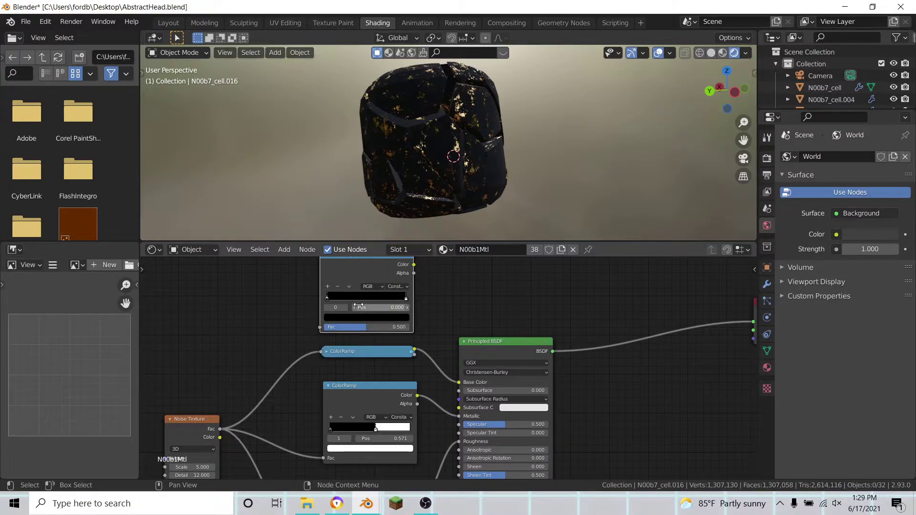
# - Set the white stop's position in the new upper ColorRamp to 0.510
pyautogui.moveTo(410, 311); pyautogui.dragTo(467, 355, button='middle')
pyautogui.scroll(3, 448, 339)
pyautogui.click(459, 330)
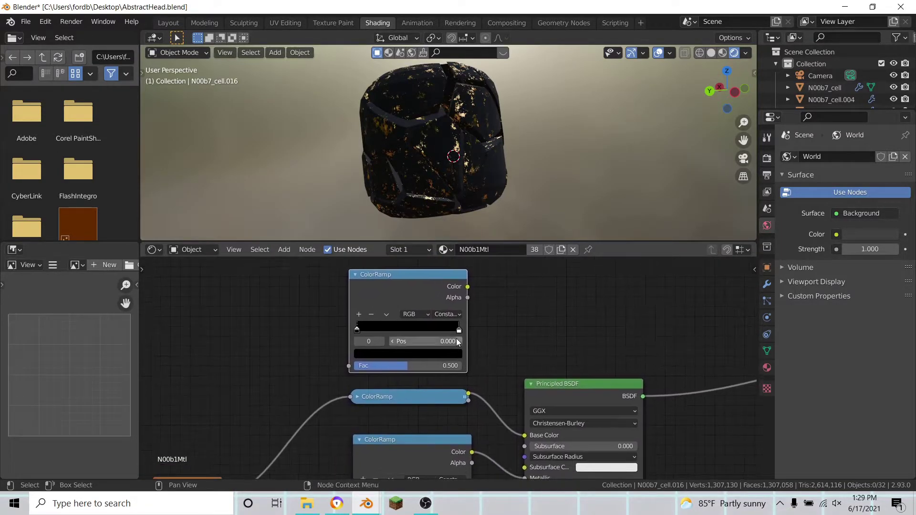
pyautogui.click(434, 354)
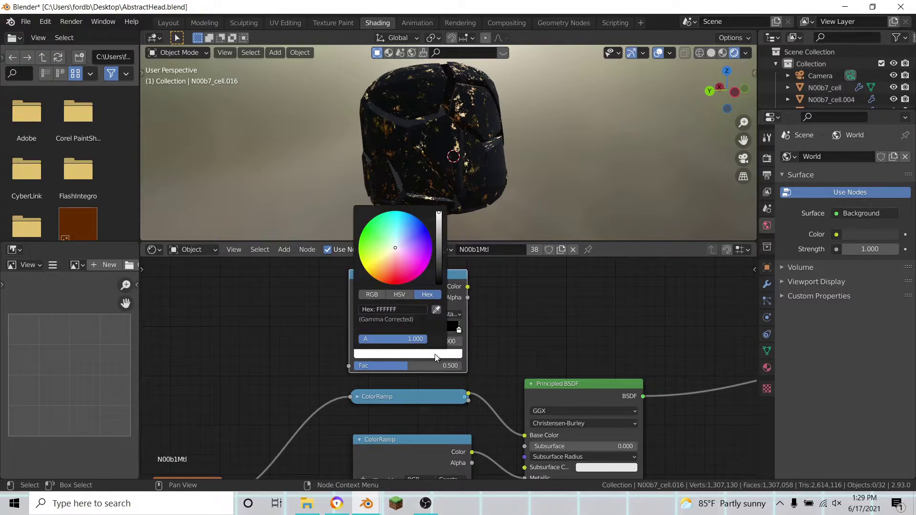
pyautogui.click(450, 342)
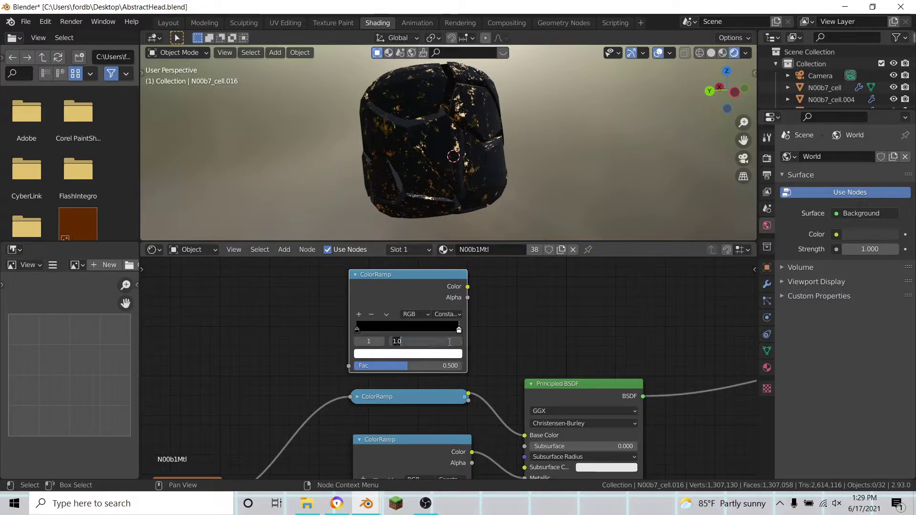
pyautogui.press('BackSpace')
pyautogui.write('0.510')
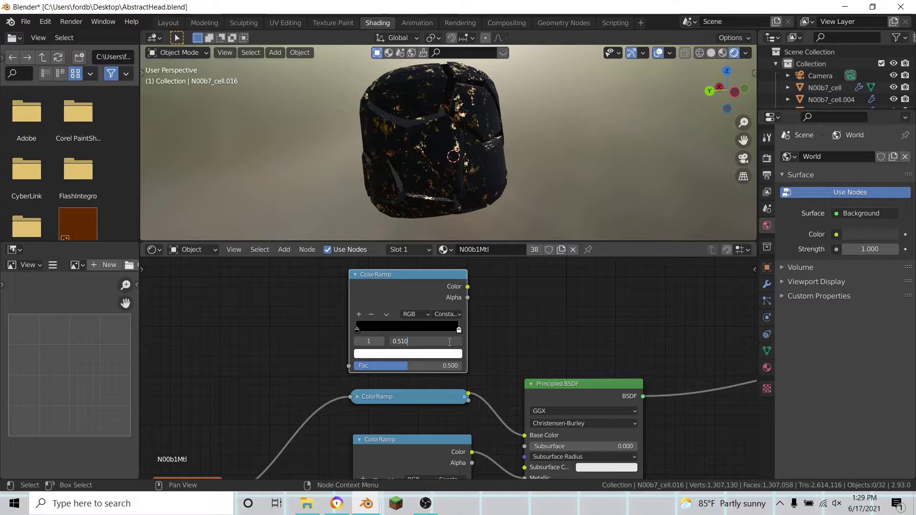
pyautogui.press('Return')
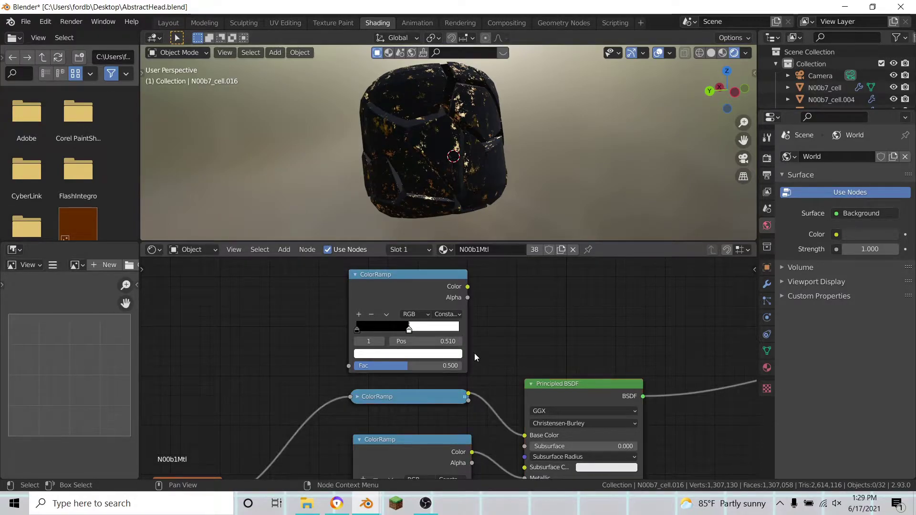
# - Add a Mapping node to the left of the upper ColorRamp
pyautogui.scroll(-2, 474, 356)
pyautogui.moveTo(470, 361); pyautogui.dragTo(470, 392, button='middle')
pyautogui.scroll(2, 415, 358)
pyautogui.scroll(-1, 383, 343)
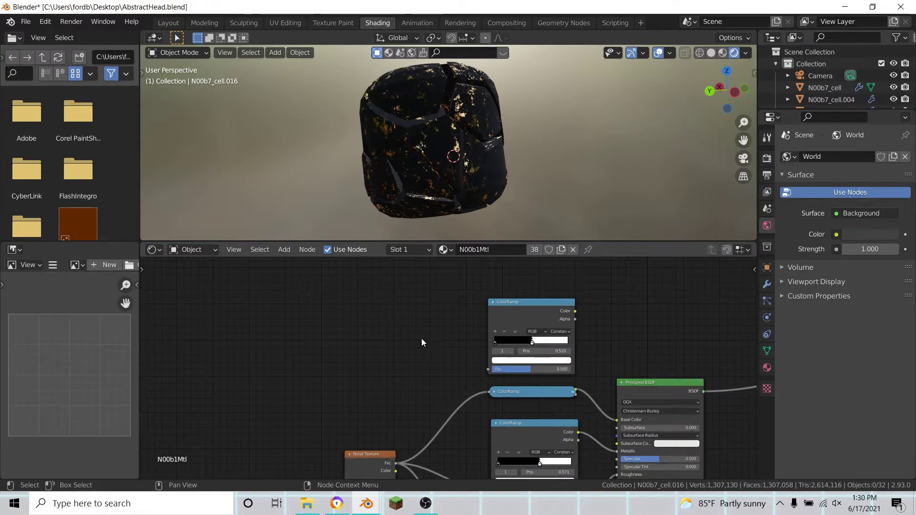
pyautogui.hotkey('shift', 'a')
pyautogui.click(369, 313)
pyautogui.write('mpp')
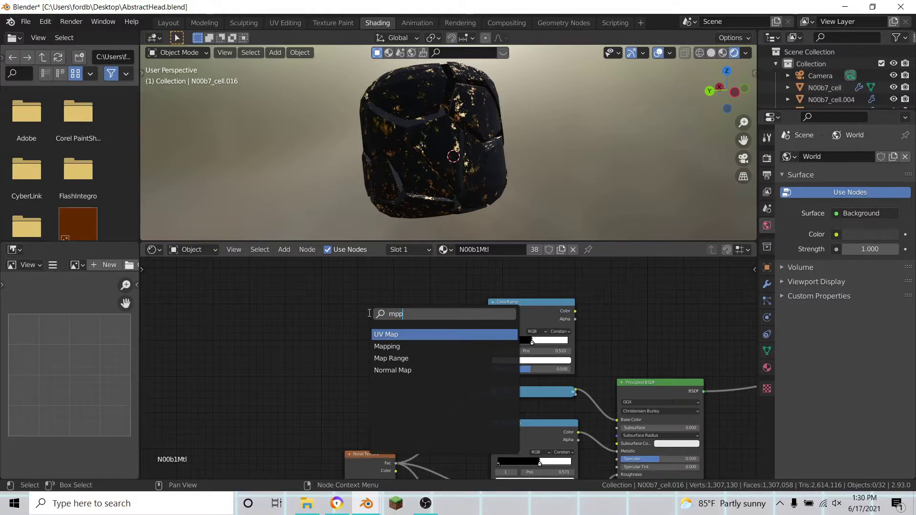
pyautogui.click(395, 347)
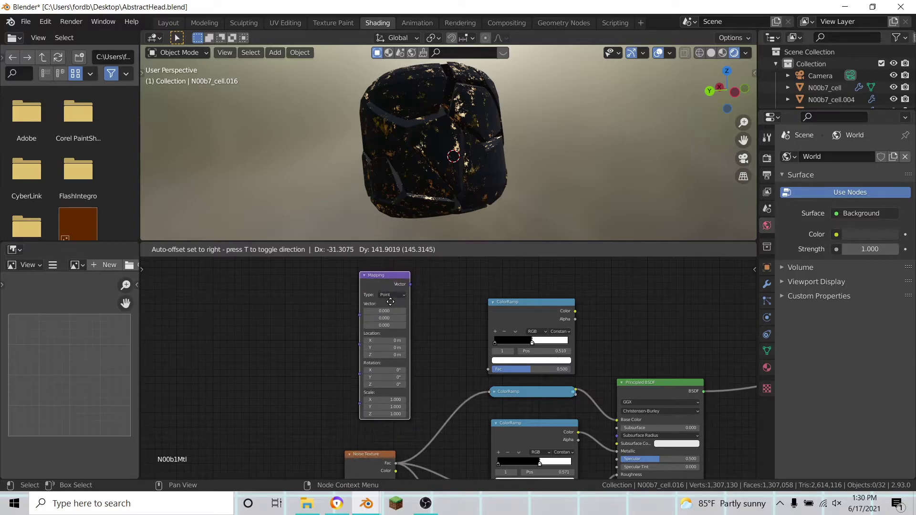
pyautogui.click(390, 302)
# - Add a Geometry node beside the Mapping node and route its Pointiness through Mapping into the upper ColorRamp's Fac
pyautogui.hotkey('shift', 'a')
pyautogui.click(276, 299)
pyautogui.write('geom')
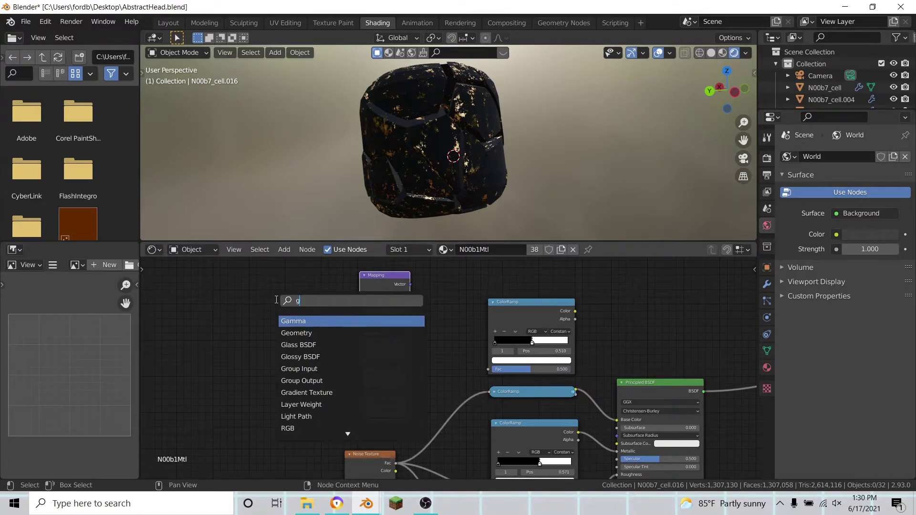
pyautogui.press('Return')
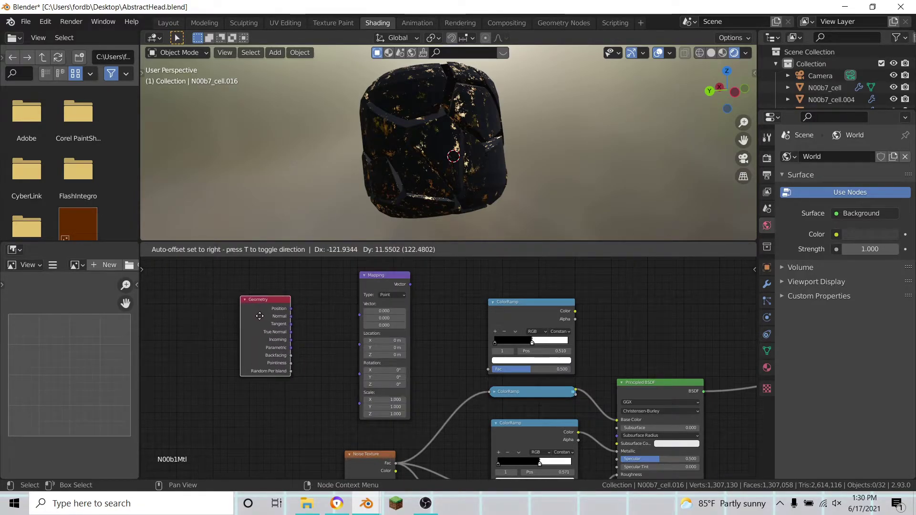
pyautogui.click(261, 315)
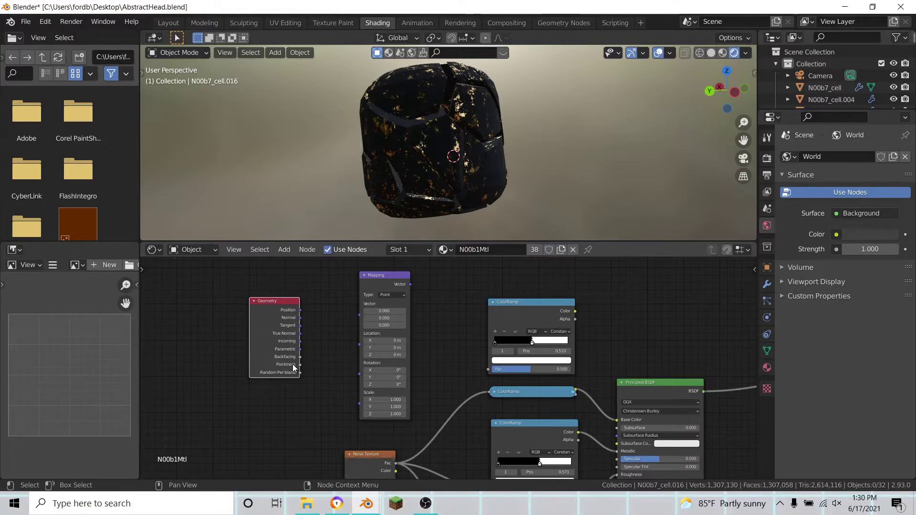
pyautogui.moveTo(300, 365); pyautogui.dragTo(359, 316)
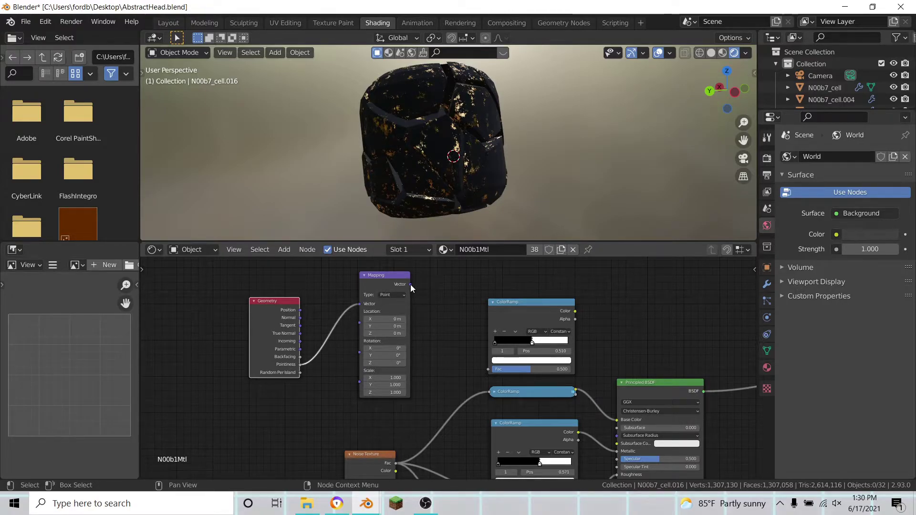
pyautogui.moveTo(409, 284); pyautogui.dragTo(488, 370)
# - Insert a Mix Shader between the Principled BSDF and Material Output, and drive its Fac with the upper ColorRamp's Color
pyautogui.moveTo(528, 395); pyautogui.dragTo(474, 378, button='middle')
pyautogui.scroll(-3, 284, 378)
pyautogui.moveTo(493, 346); pyautogui.dragTo(352, 355, button='middle')
pyautogui.scroll(1, 458, 315)
pyautogui.hotkey('shift', 'a')
pyautogui.click(460, 322)
pyautogui.write('mix')
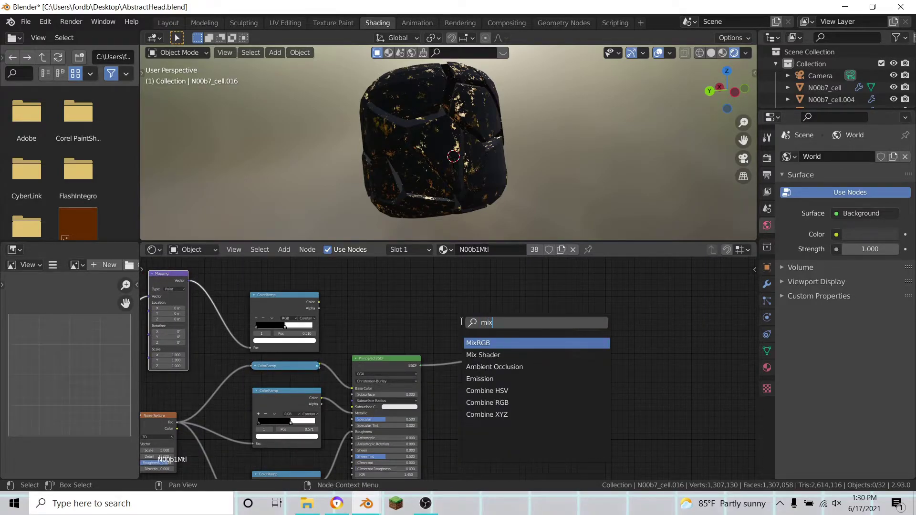
pyautogui.click(482, 355)
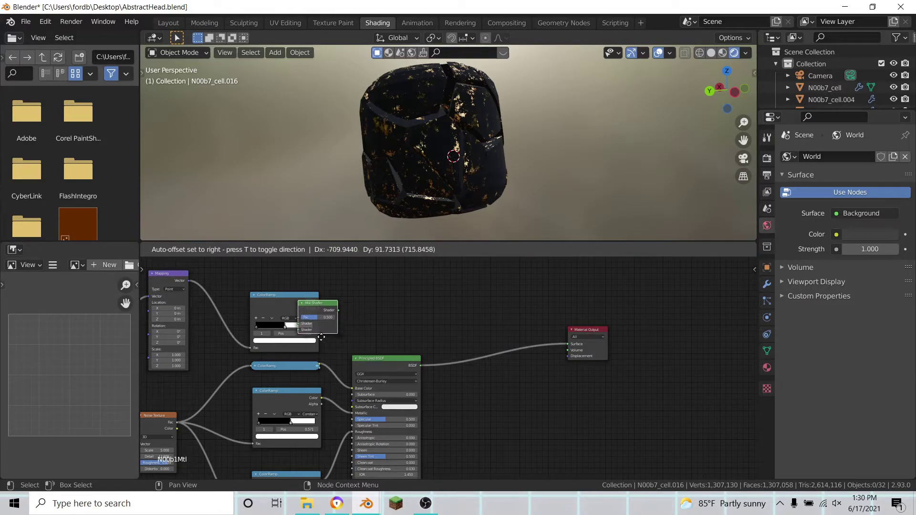
pyautogui.click(502, 373)
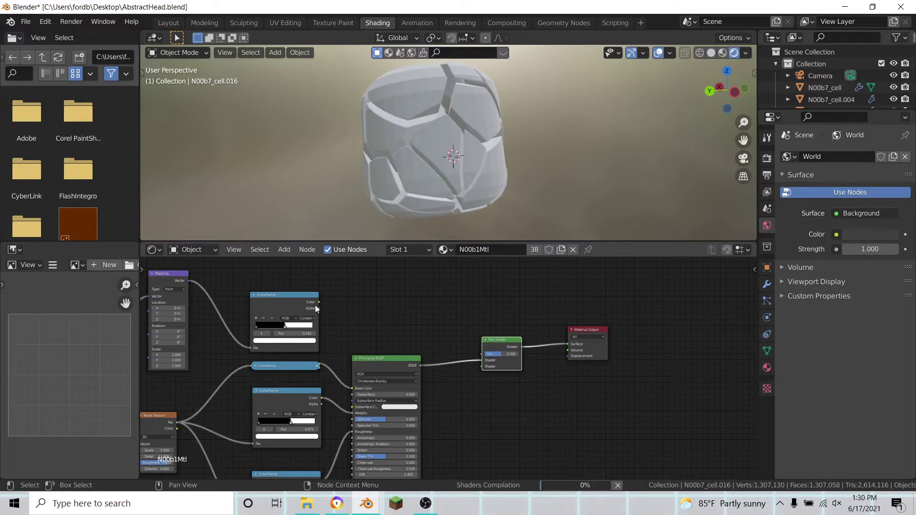
pyautogui.moveTo(318, 302); pyautogui.dragTo(479, 355)
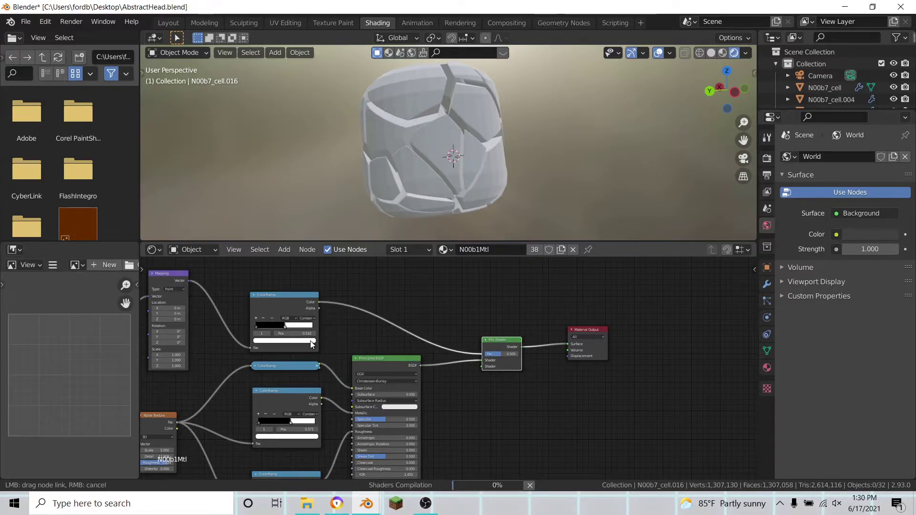
# - Duplicate the Principled BSDF and place the copy directly below the original
pyautogui.scroll(3, 508, 397)
pyautogui.scroll(-8, 482, 418)
pyautogui.moveTo(472, 402)
pyautogui.mouseDown(button='middle')
pyautogui.moveTo(476, 295)
pyautogui.moveTo(450, 342)
pyautogui.moveTo(465, 405)
pyautogui.mouseUp(button='middle')
pyautogui.scroll(4, 449, 382)
pyautogui.scroll(-5, 465, 419)
pyautogui.moveTo(447, 375); pyautogui.dragTo(436, 410, button='middle')
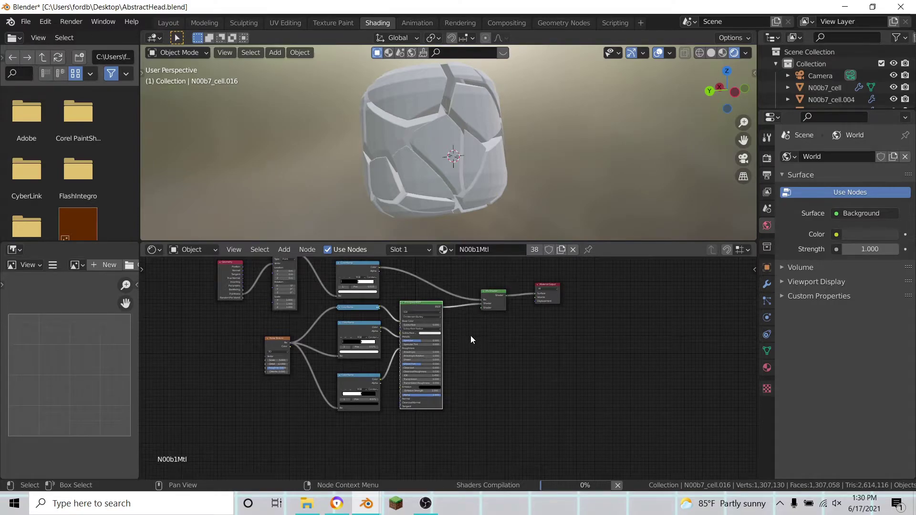
pyautogui.scroll(2, 471, 336)
pyautogui.moveTo(471, 336)
pyautogui.mouseDown(button='middle')
pyautogui.moveTo(462, 389)
pyautogui.moveTo(472, 329)
pyautogui.mouseUp(button='middle')
pyautogui.scroll(2, 460, 381)
pyautogui.scroll(-2, 491, 407)
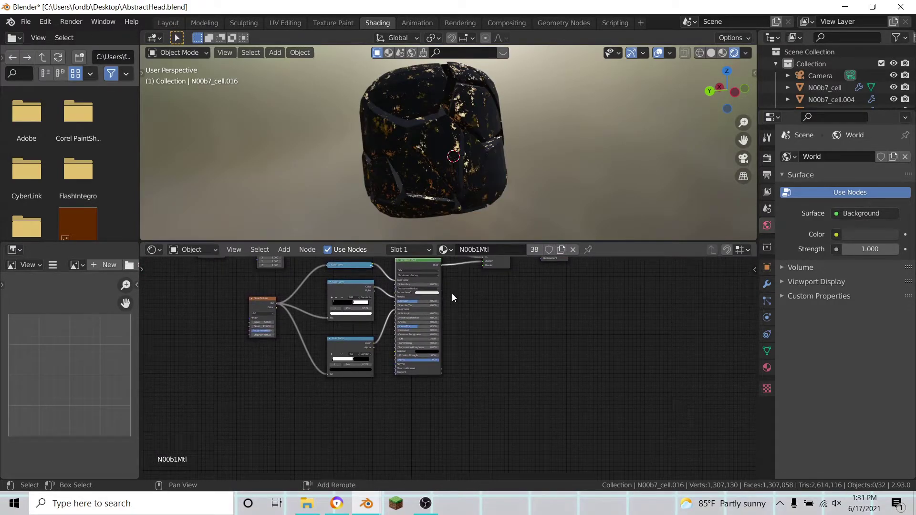
pyautogui.hotkey('shift', 'd')
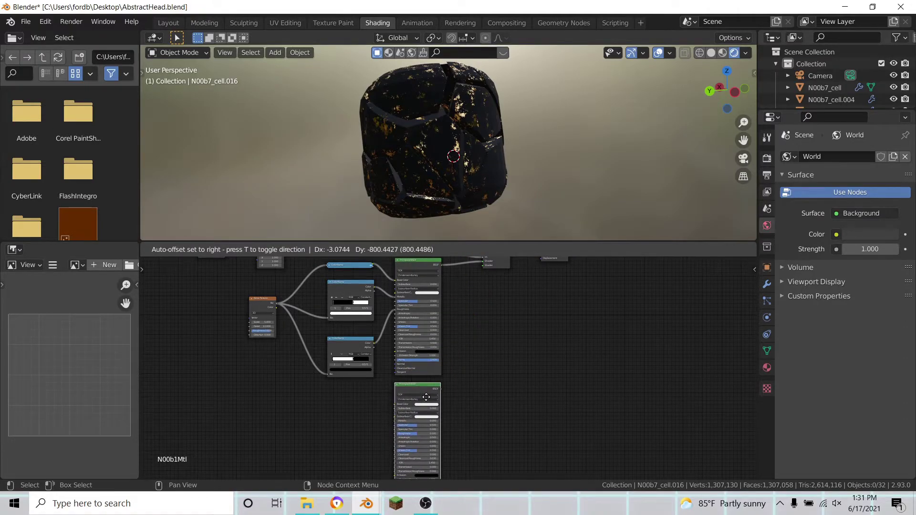
pyautogui.click(426, 397)
# - Set the duplicated Principled BSDF's Base Color to hex E79E56
pyautogui.moveTo(484, 415); pyautogui.dragTo(486, 343, button='middle')
pyautogui.scroll(2, 479, 363)
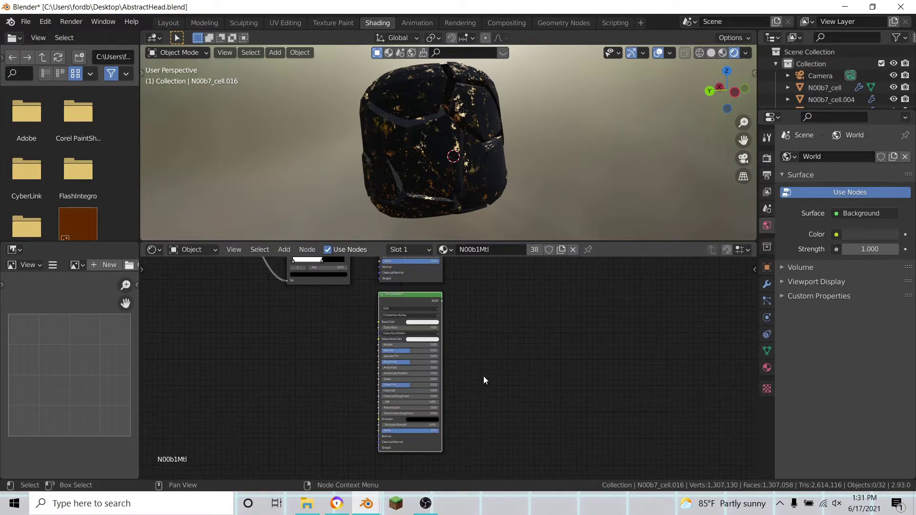
pyautogui.scroll(1, 482, 376)
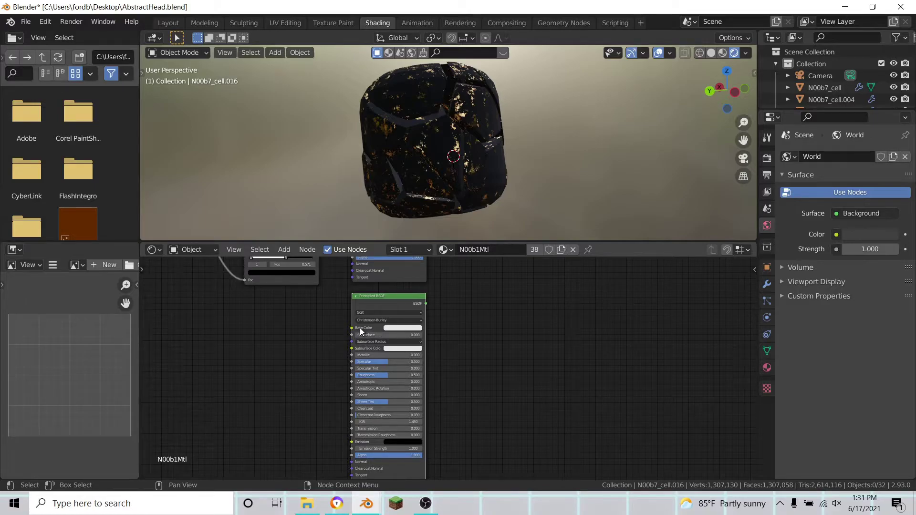
pyautogui.click(403, 329)
pyautogui.click(414, 299)
pyautogui.write('E79E56')
pyautogui.press('Return')
# - Set the duplicated Principled BSDF's Roughness to 0.104
pyautogui.keyDown('shift'); pyautogui.moveTo(481, 308); pyautogui.dragTo(475, 277, button='middle'); pyautogui.keyUp('shift')
pyautogui.scroll(1, 438, 351)
pyautogui.click(373, 338)
pyautogui.write('0')
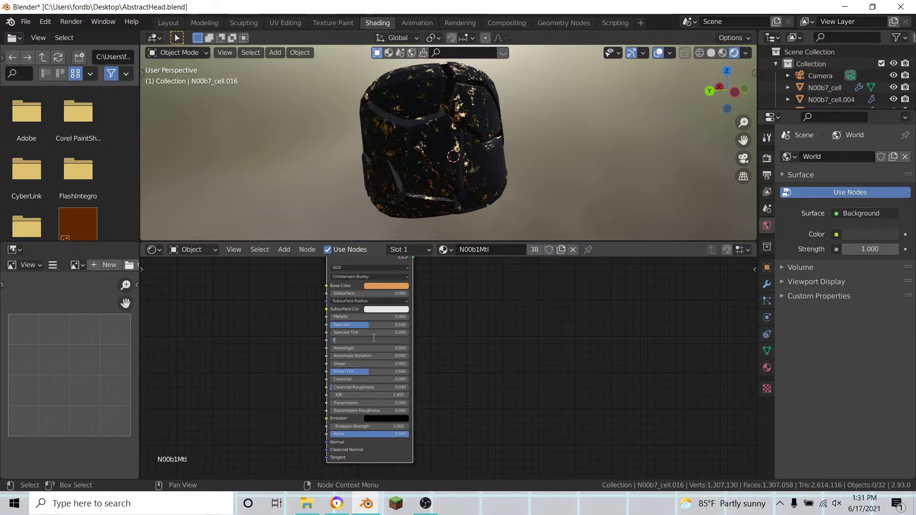
pyautogui.write('.10')
pyautogui.press('Return')
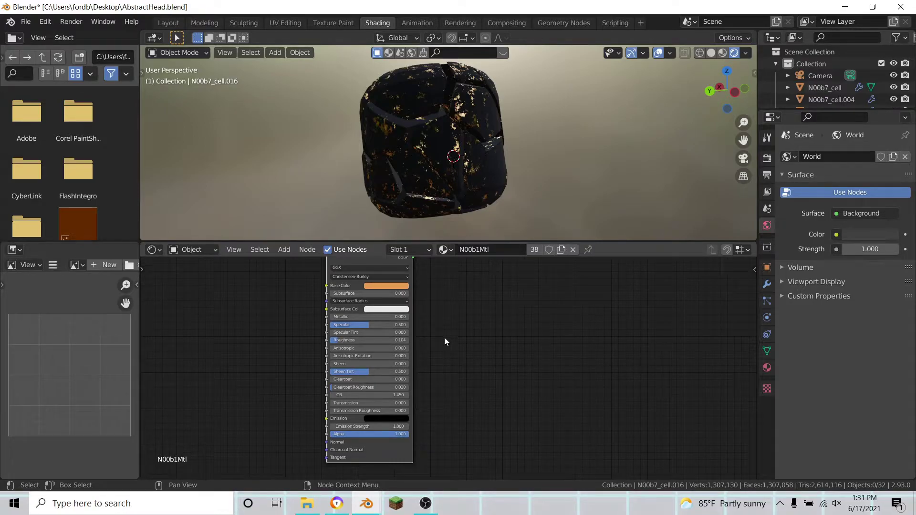
# - Connect the duplicated Principled BSDF's output to the second Shader input of the Mix Shader
pyautogui.scroll(-6, 444, 336)
pyautogui.moveTo(0, 0); pyautogui.dragTo(0, 0)
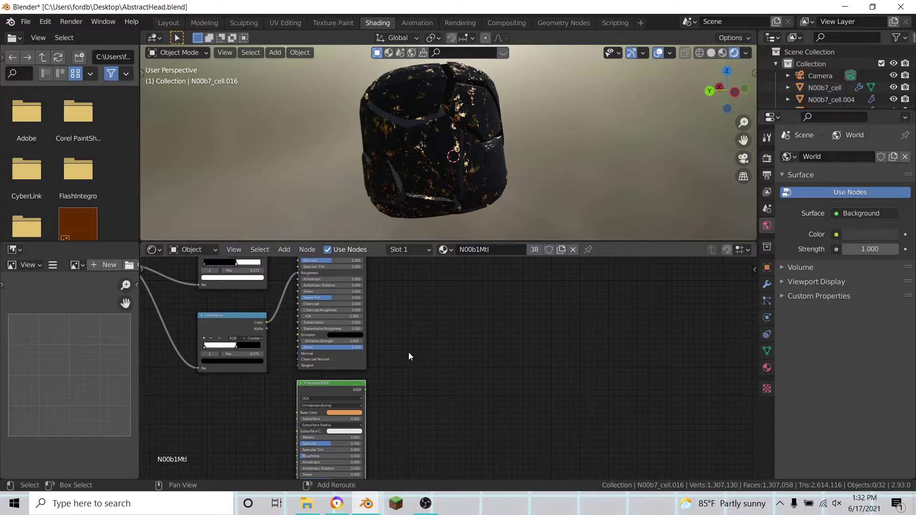
pyautogui.scroll(-3, 408, 352)
pyautogui.moveTo(373, 458); pyautogui.dragTo(425, 302)
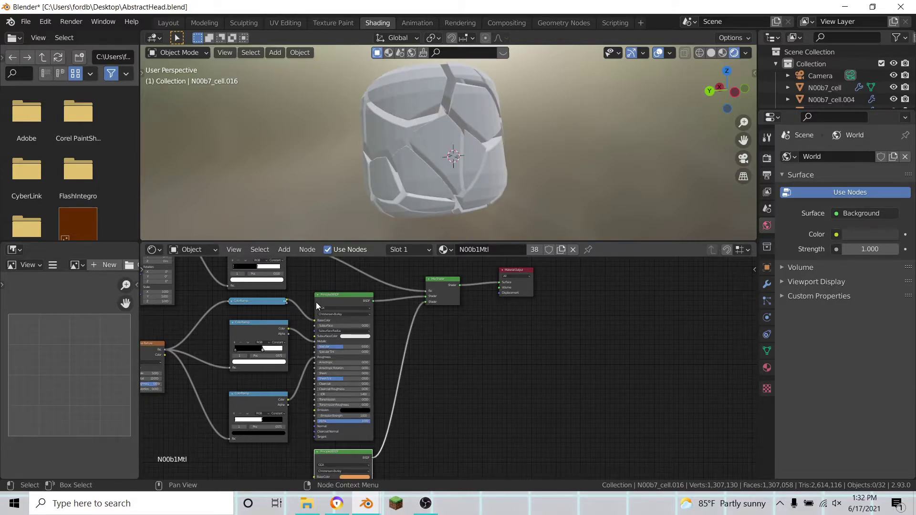
# - Examine the duplicated shader's settings, the complete node tree and the head's updated material from several angles
pyautogui.scroll(-5, 450, 351)
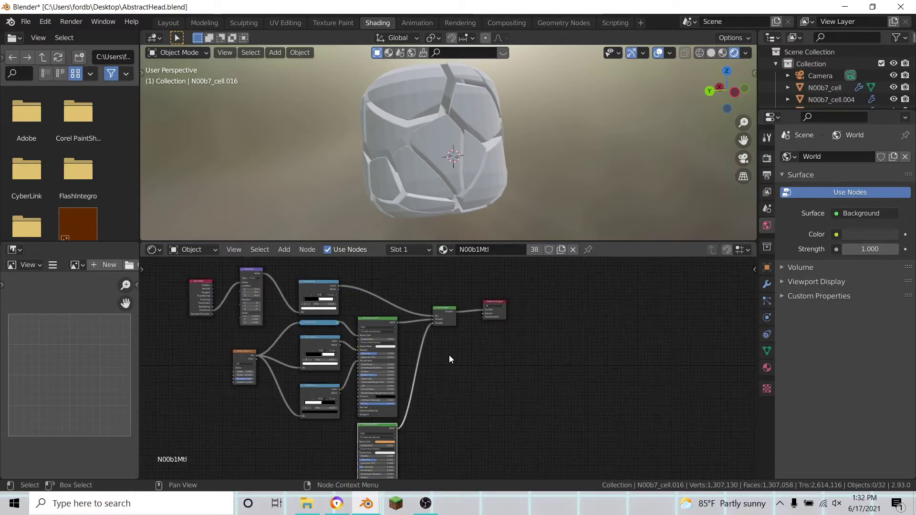
pyautogui.moveTo(385, 423); pyautogui.dragTo(339, 315, button='middle')
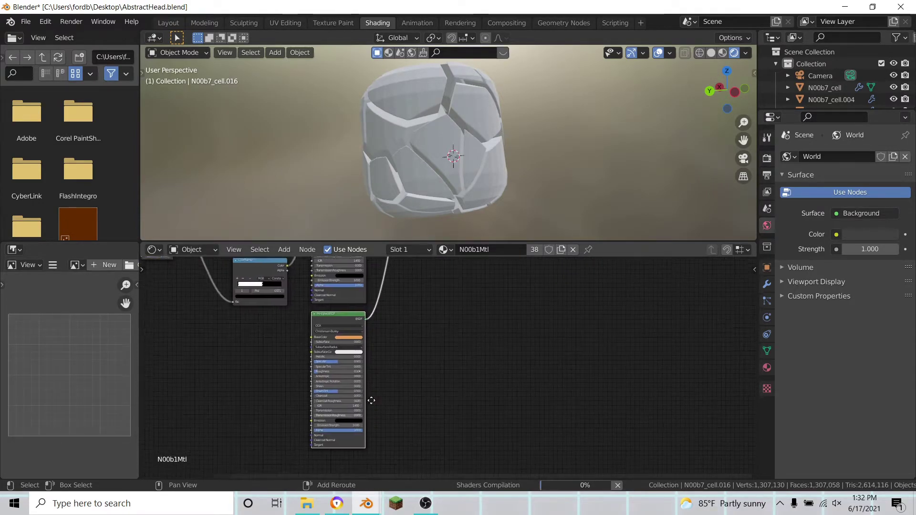
pyautogui.scroll(5, 434, 402)
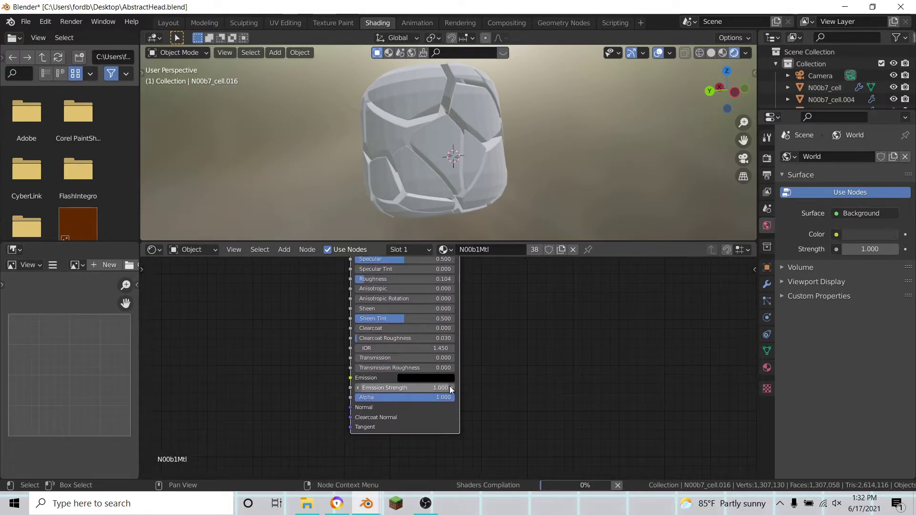
pyautogui.scroll(-6, 429, 410)
pyautogui.moveTo(429, 415); pyautogui.dragTo(474, 415, button='middle')
pyautogui.scroll(4, 316, 379)
pyautogui.scroll(-3, 316, 379)
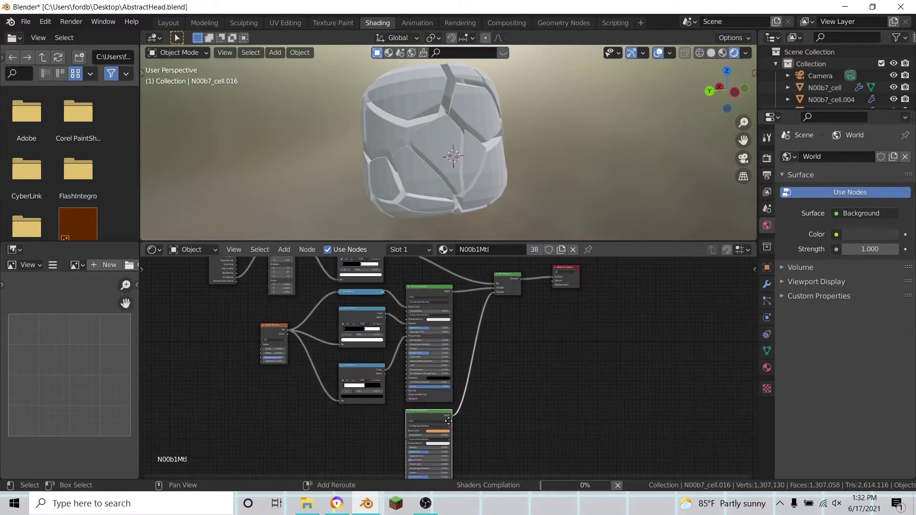
pyautogui.scroll(2, 484, 378)
pyautogui.moveTo(471, 378); pyautogui.dragTo(442, 434, button='middle')
pyautogui.moveTo(443, 205); pyautogui.dragTo(527, 188, button='middle')
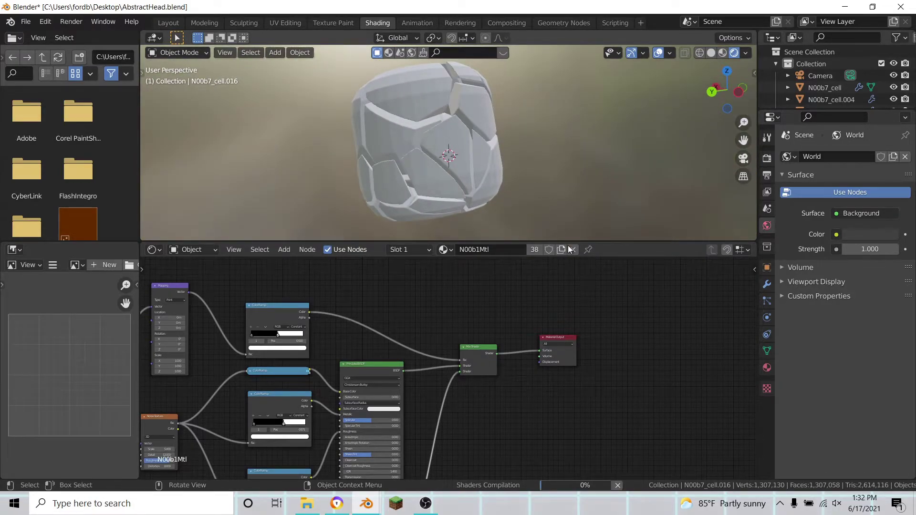
pyautogui.moveTo(429, 178)
pyautogui.mouseDown(button='middle')
pyautogui.moveTo(437, 206)
pyautogui.moveTo(494, 182)
pyautogui.moveTo(539, 190)
pyautogui.moveTo(523, 168)
pyautogui.mouseUp(button='middle')
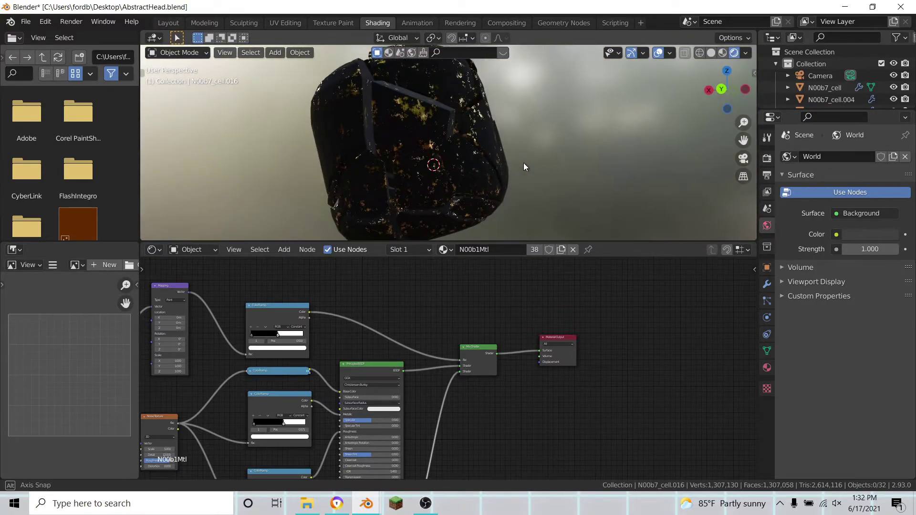
pyautogui.scroll(-1, 476, 385)
pyautogui.moveTo(445, 429); pyautogui.dragTo(505, 366, button='middle')
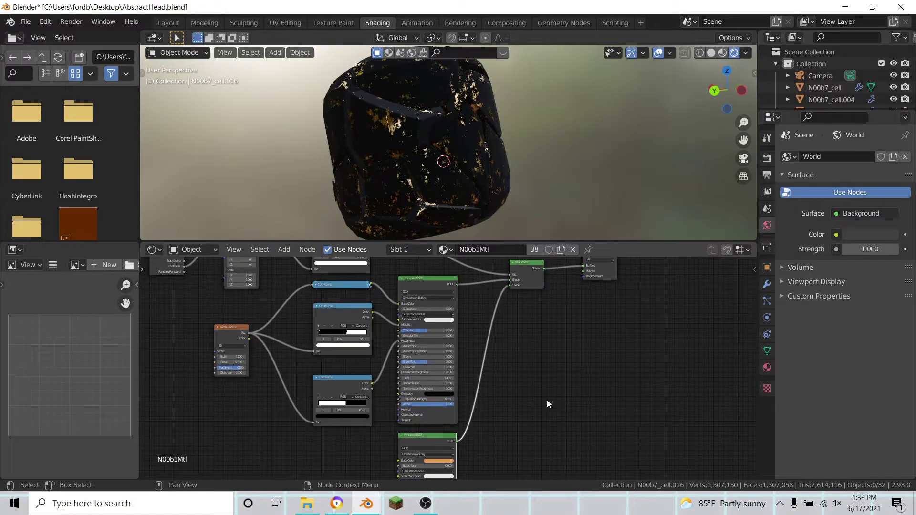
# - Switch the scene's render engine to Cycles
pyautogui.click(766, 157)
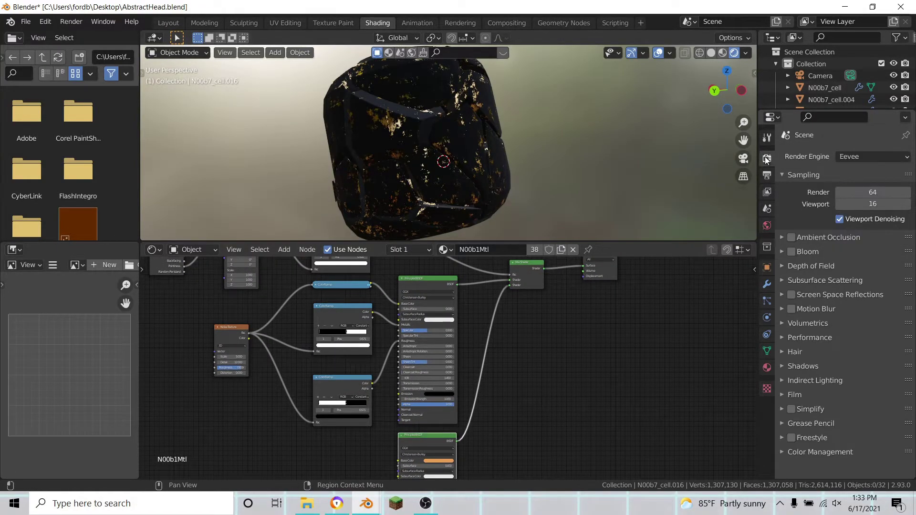
pyautogui.click(858, 158)
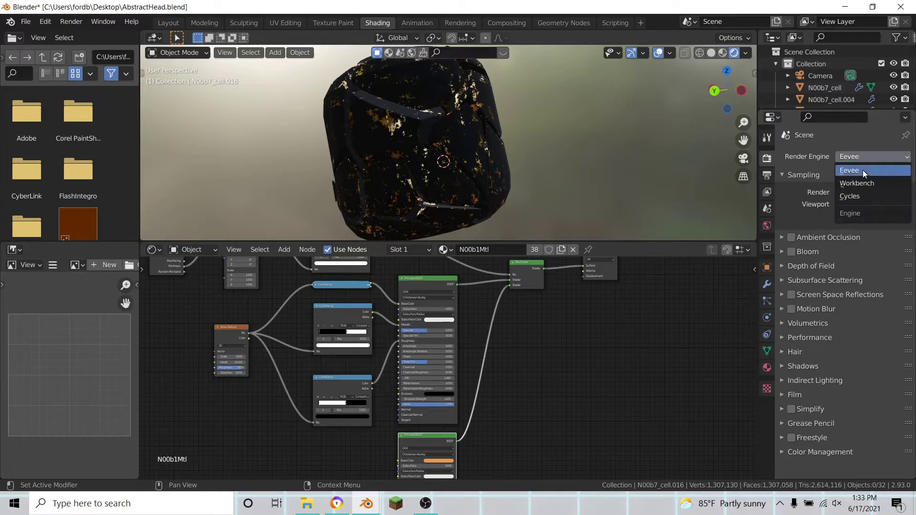
pyautogui.click(845, 200)
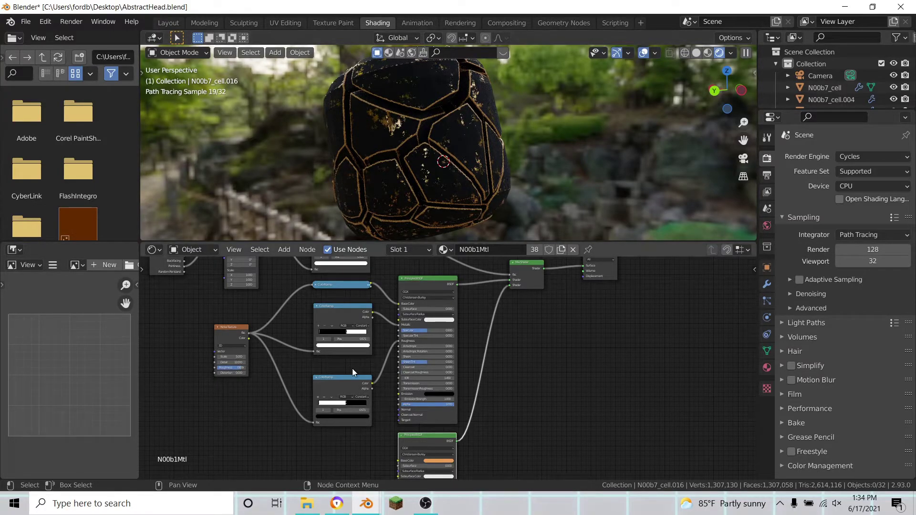
# - Expand the collapsed ColorRamp that feeds the upper Principled BSDF's Base Color
pyautogui.moveTo(461, 150); pyautogui.dragTo(490, 142, button='middle')
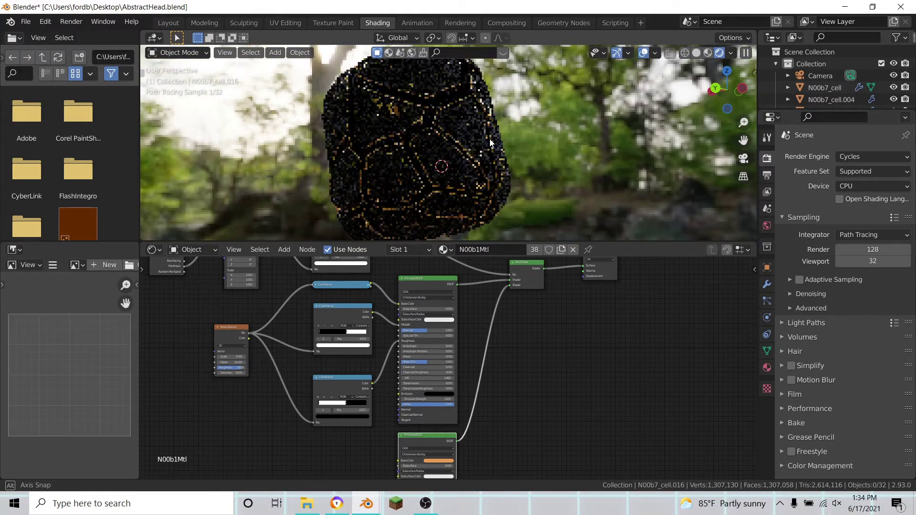
pyautogui.scroll(4, 548, 425)
pyautogui.scroll(-3, 540, 386)
pyautogui.scroll(4, 540, 401)
pyautogui.moveTo(524, 295); pyautogui.dragTo(531, 422, button='middle')
pyautogui.click(288, 344)
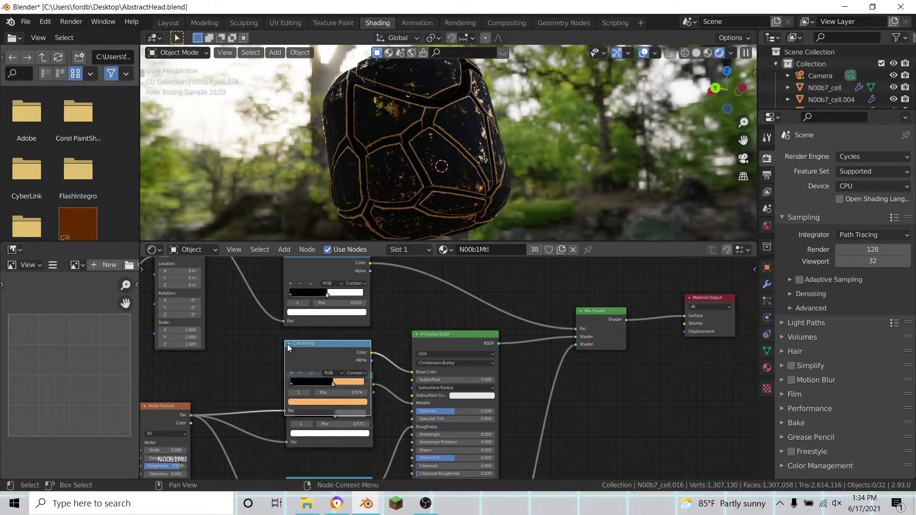
pyautogui.click(288, 344)
# - Examine the Base Color ColorRamp's black and orange stops and its connections in the node tree
pyautogui.moveTo(491, 457); pyautogui.dragTo(544, 384, button='middle')
pyautogui.scroll(-4, 515, 347)
pyautogui.scroll(-2, 540, 329)
pyautogui.scroll(3, 544, 384)
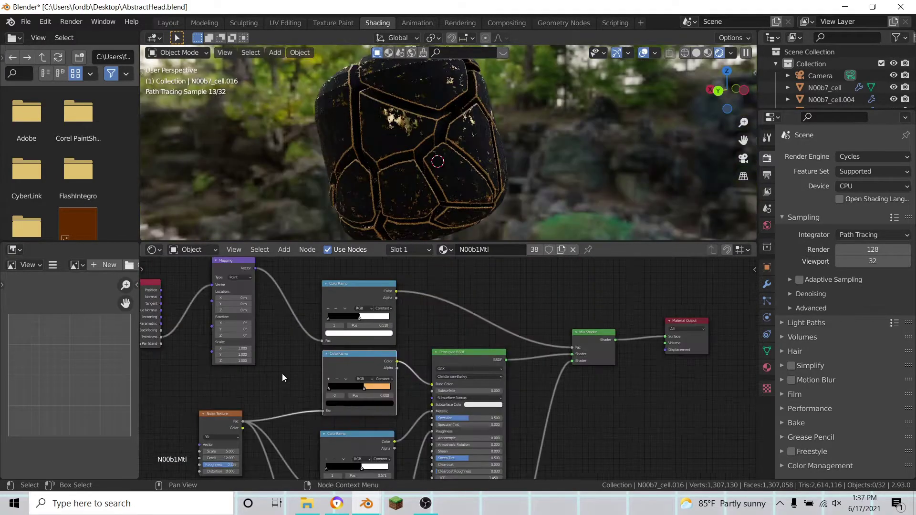
pyautogui.scroll(7, 302, 403)
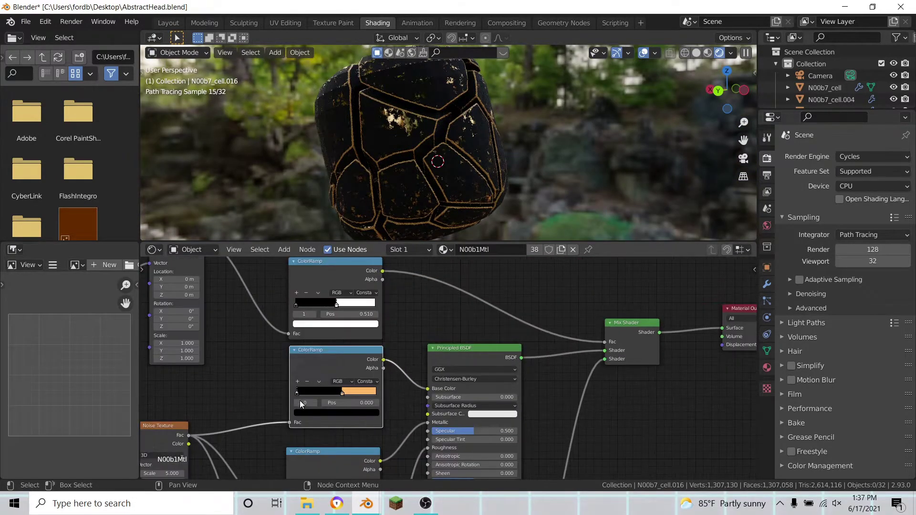
pyautogui.moveTo(305, 414); pyautogui.dragTo(371, 394, button='middle')
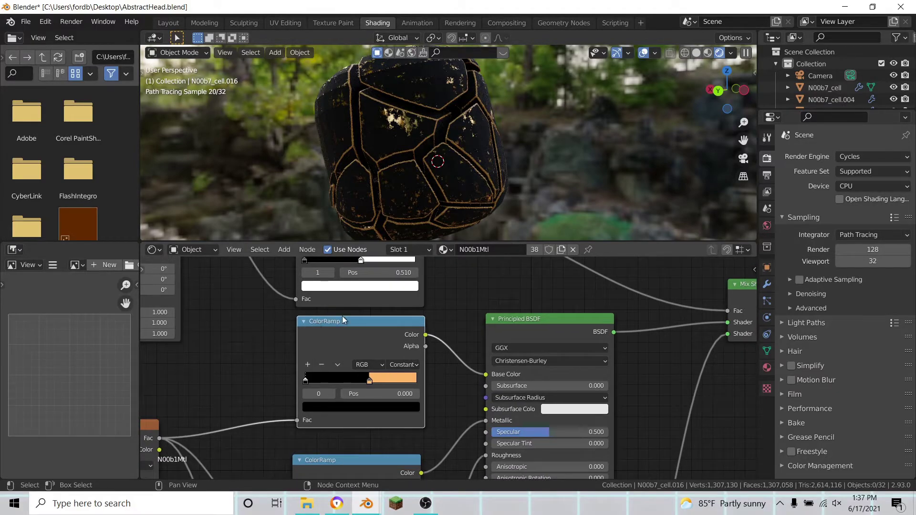
# - Change the black stop of the Base Color ColorRamp to a slightly darkened white
pyautogui.click(304, 380)
pyautogui.click(320, 409)
pyautogui.click(404, 260)
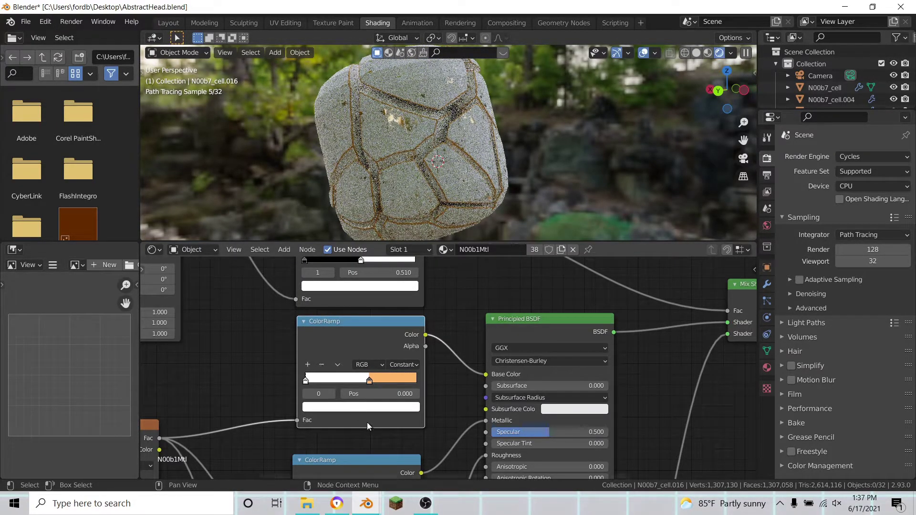
pyautogui.click(361, 407)
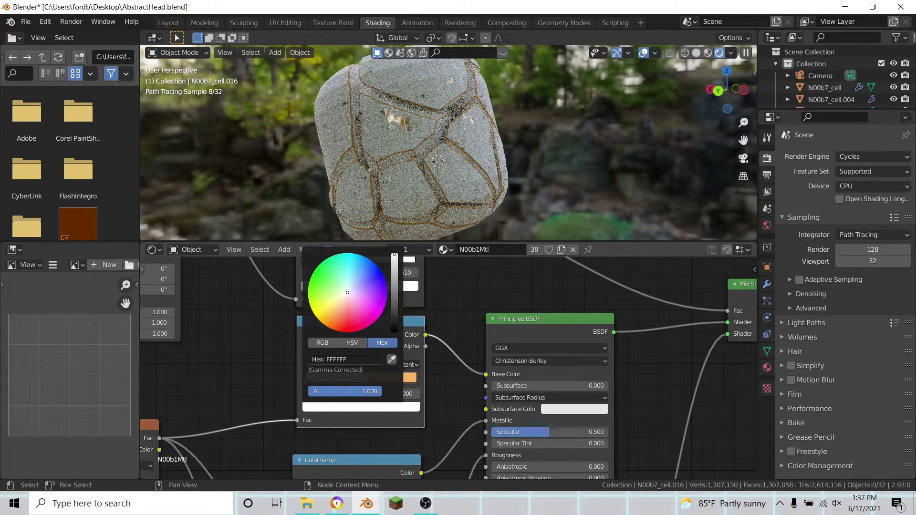
pyautogui.click(394, 258)
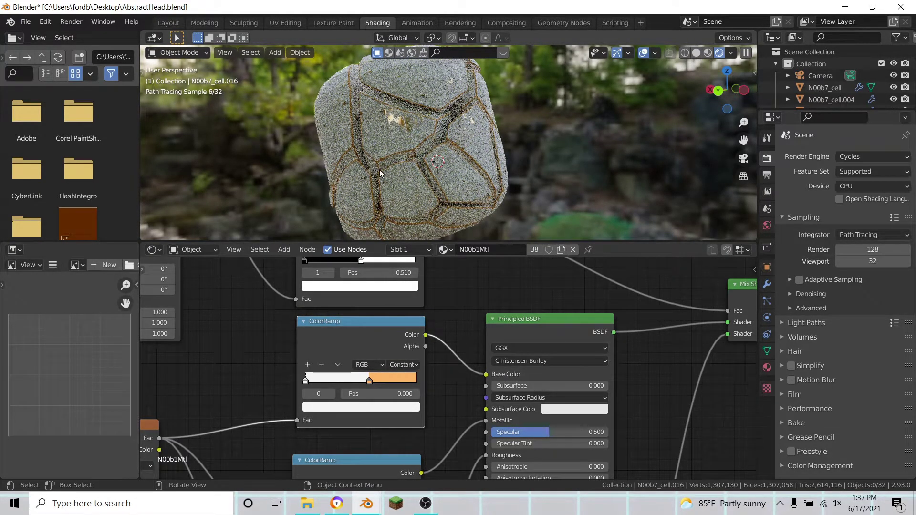
# - Unlink the existing material from the large front cell of the head and create a new material for it
pyautogui.press('Home')
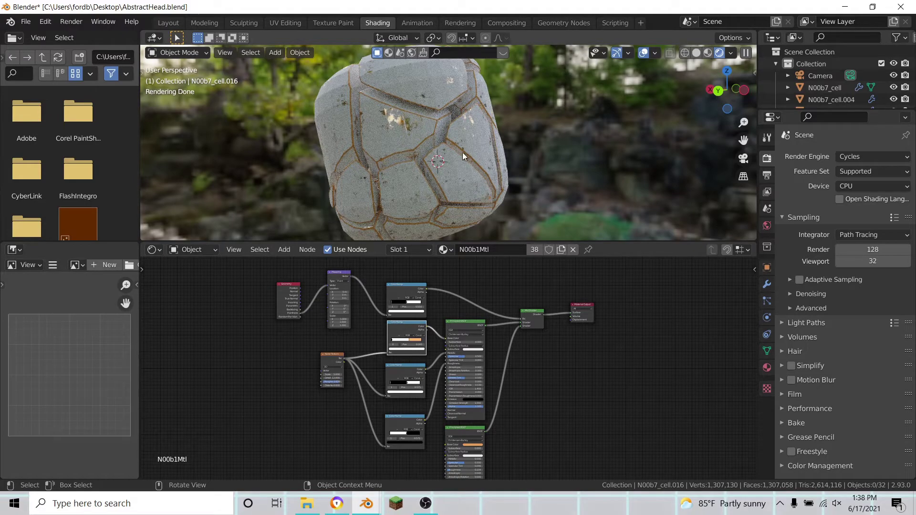
pyautogui.click(410, 134)
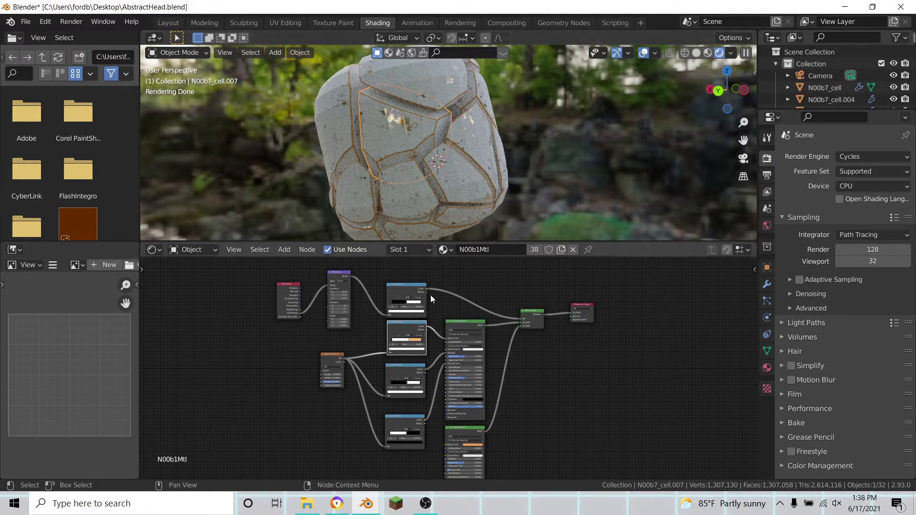
pyautogui.click(573, 250)
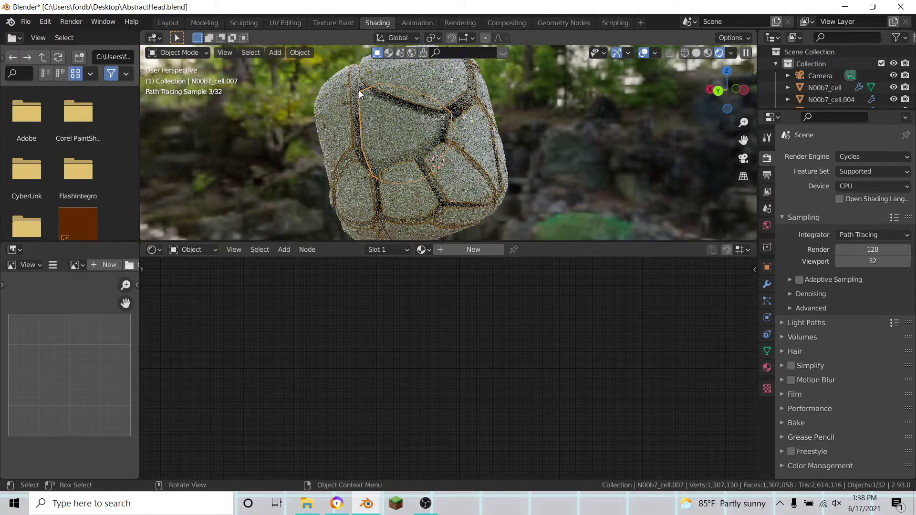
pyautogui.click(708, 53)
pyautogui.click(733, 53)
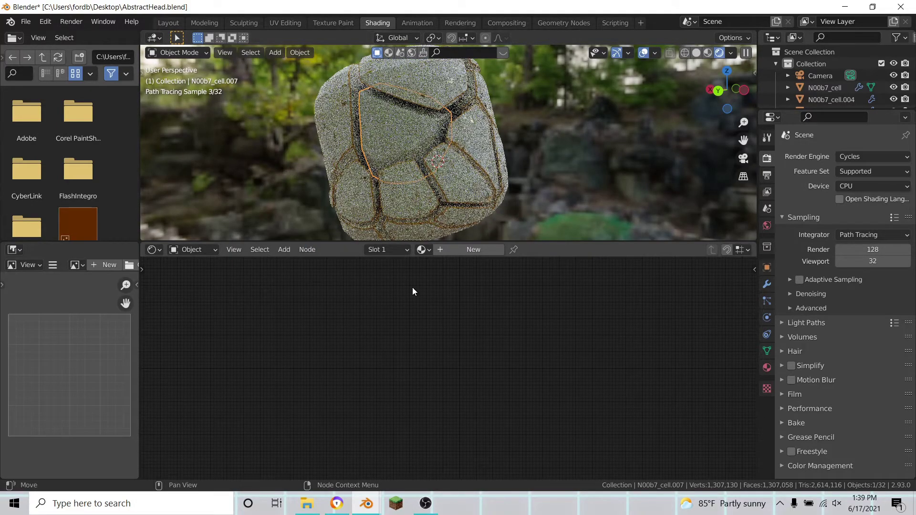
pyautogui.click(473, 254)
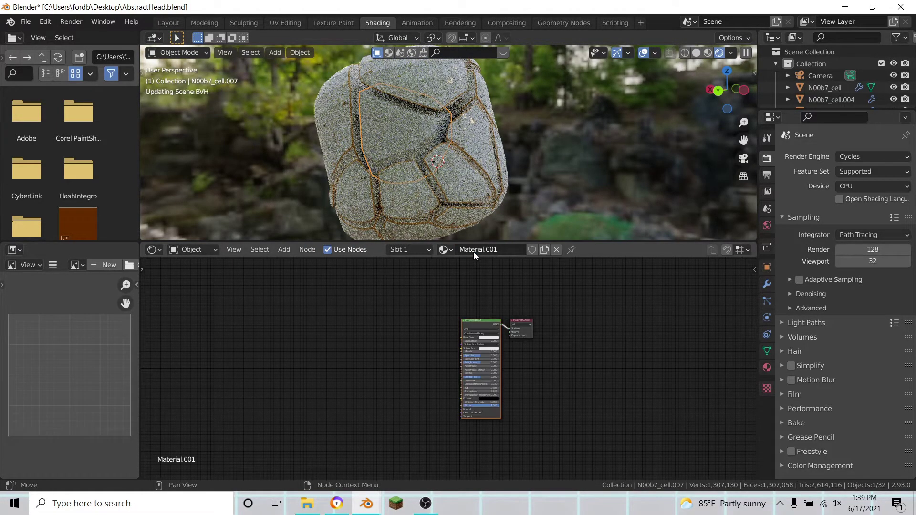
# - Raise the new material's Transmission to 1.000 on its Principled BSDF
pyautogui.scroll(2, 540, 394)
pyautogui.moveTo(576, 404); pyautogui.dragTo(495, 344, button='middle')
pyautogui.scroll(4, 494, 384)
pyautogui.moveTo(399, 342); pyautogui.dragTo(467, 346)
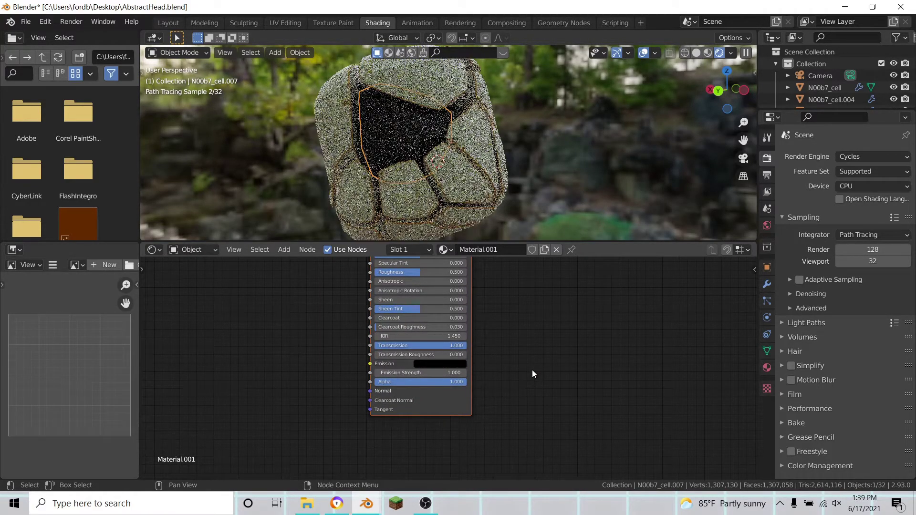
# - Set the glass material's Roughness to 0.268
pyautogui.scroll(1, 494, 307)
pyautogui.keyDown('shift'); pyautogui.moveTo(491, 312); pyautogui.dragTo(493, 343, button='middle'); pyautogui.keyUp('shift')
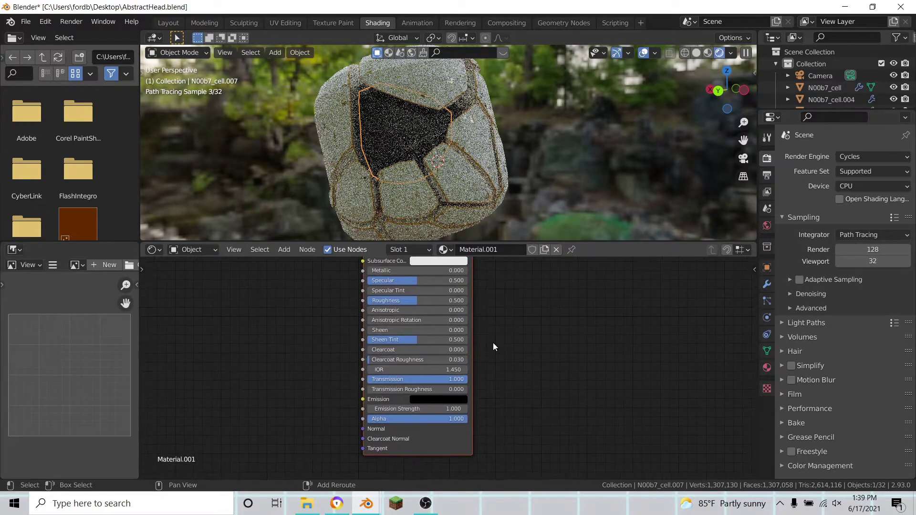
pyautogui.doubleClick(435, 301)
pyautogui.press('BackSpace')
pyautogui.write('0.')
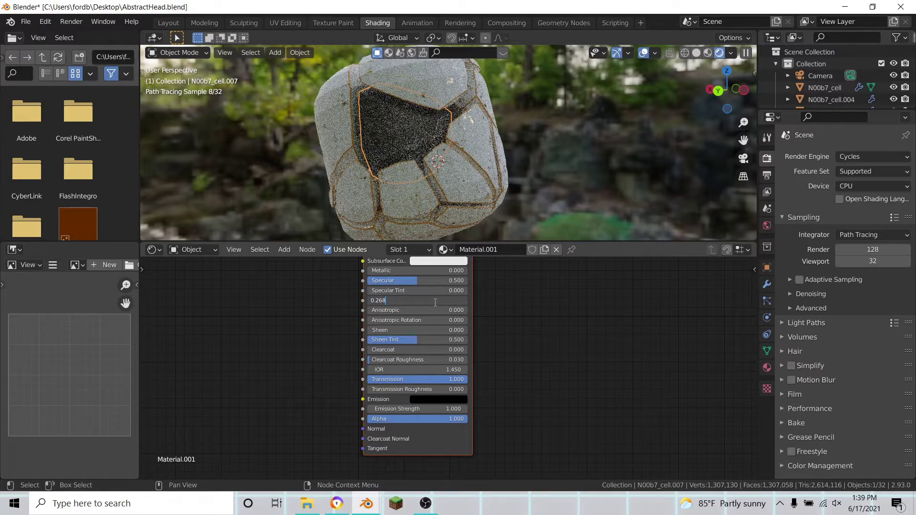
pyautogui.write('268')
pyautogui.press('Return')
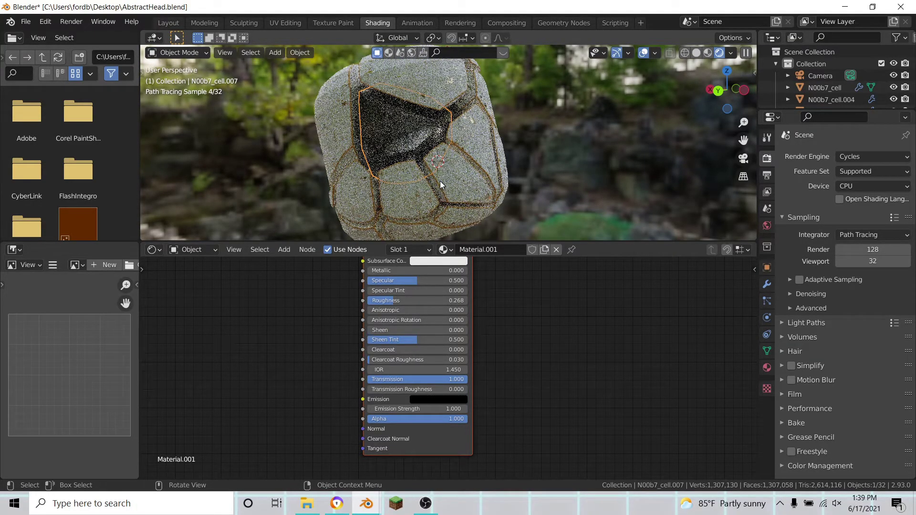
# - Link the large front cell's glass material to the two neighbouring cells beside it
pyautogui.hotkey('alt', 'a')
pyautogui.click(474, 143)
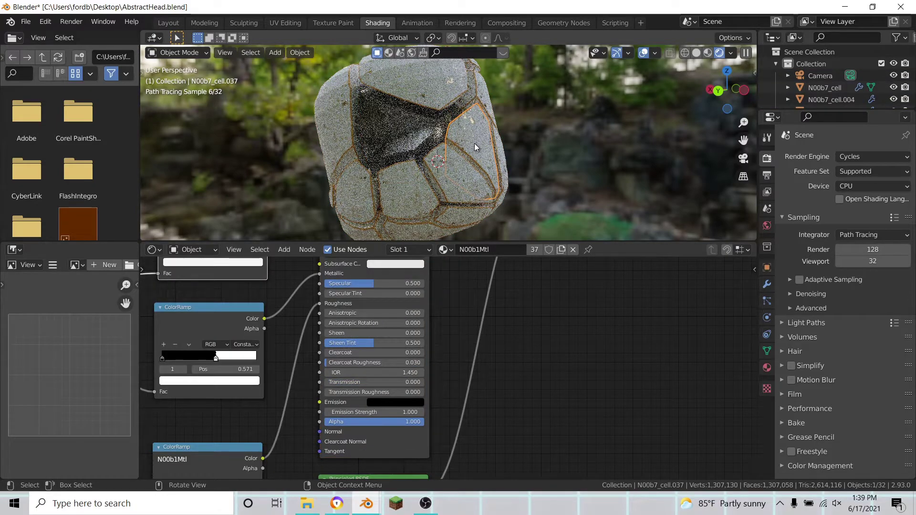
pyautogui.keyDown('shift'); pyautogui.click(447, 176); pyautogui.keyUp('shift')
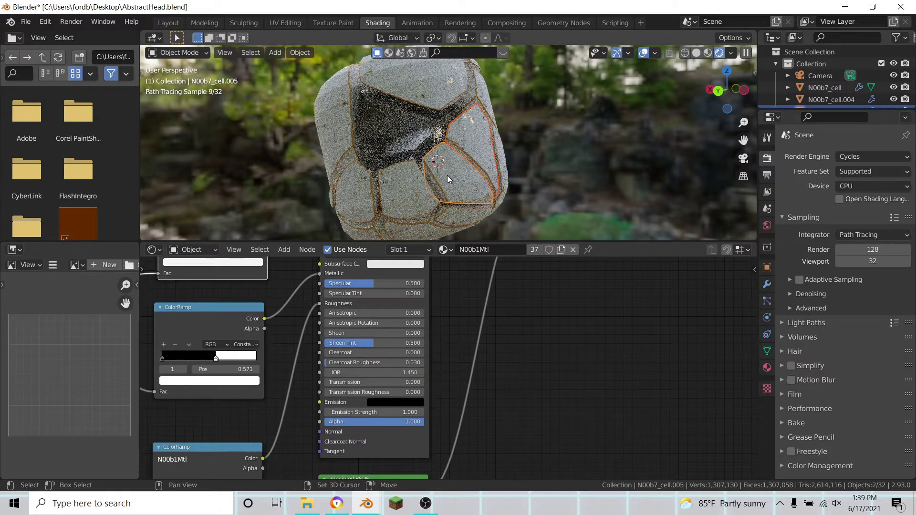
pyautogui.keyDown('shift'); pyautogui.click(396, 143); pyautogui.keyUp('shift')
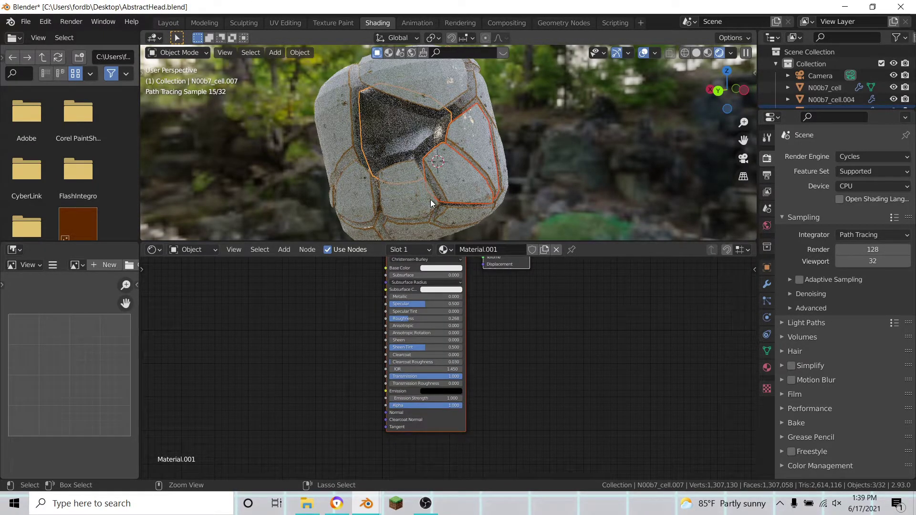
pyautogui.hotkey('ctrl', 'l')
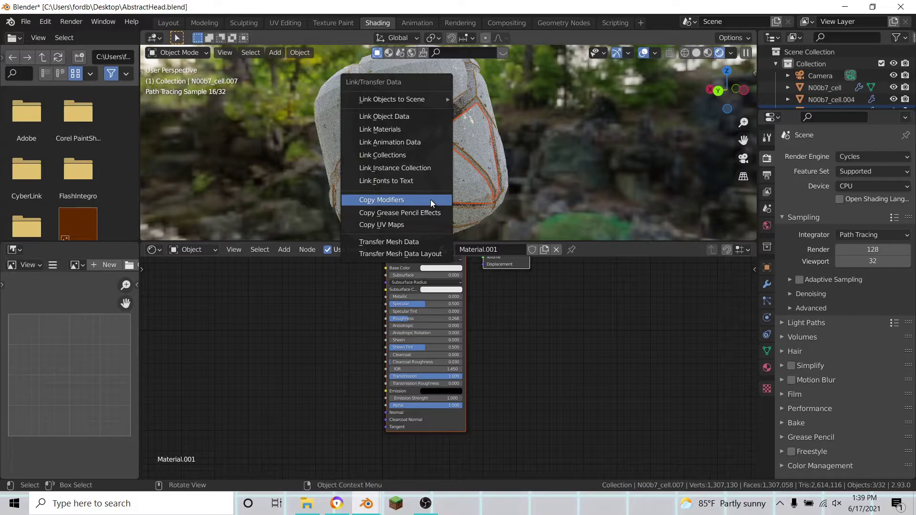
pyautogui.click(388, 129)
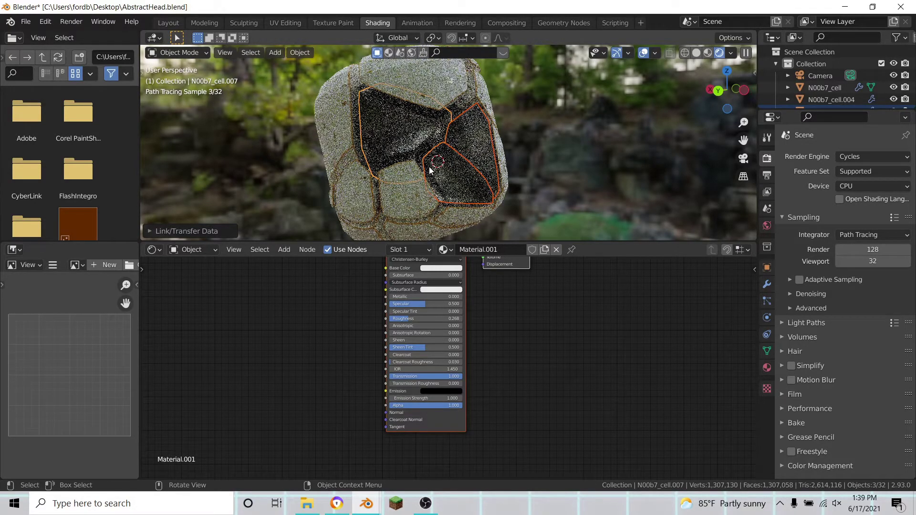
# - Move the Material Output node farther away from the glass material's Principled BSDF
pyautogui.scroll(-3, 510, 345)
pyautogui.moveTo(512, 343); pyautogui.dragTo(482, 367, button='middle')
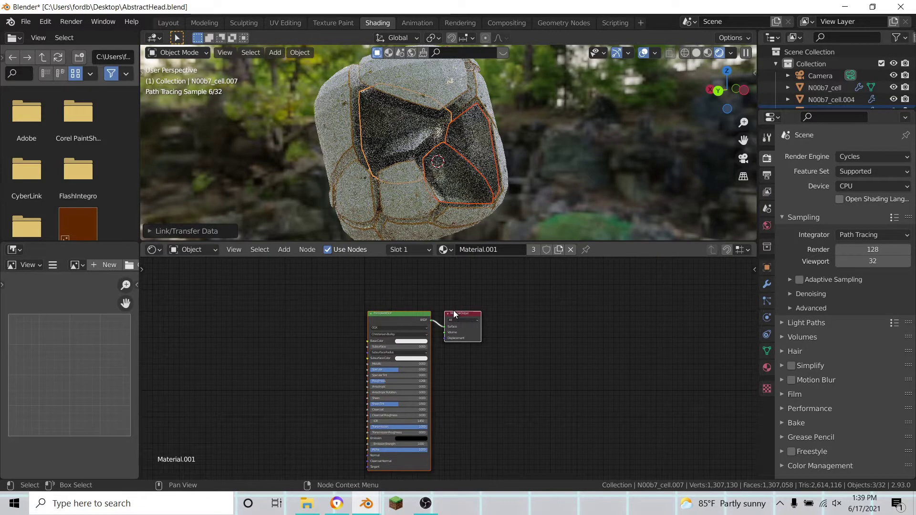
pyautogui.moveTo(459, 315); pyautogui.dragTo(499, 307)
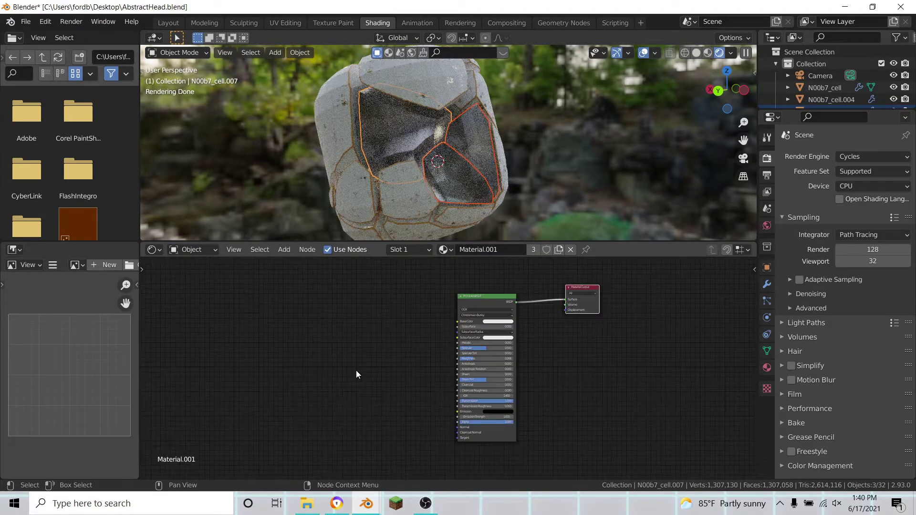
pyautogui.moveTo(360, 404); pyautogui.dragTo(365, 401, button='middle')
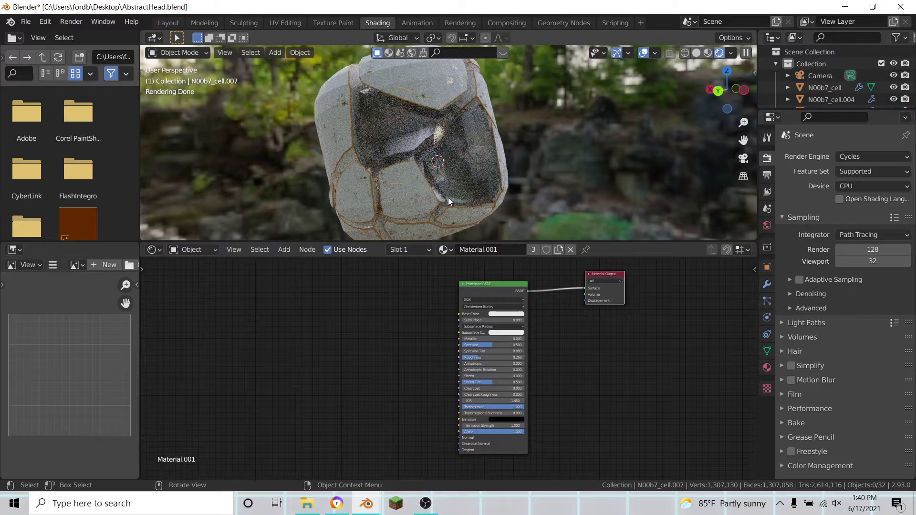
# - Copy the linked Geometry, Mapping and pointiness ColorRamp nodes from N00b1Mtl into the glass cell's Material.001
pyautogui.click(411, 191)
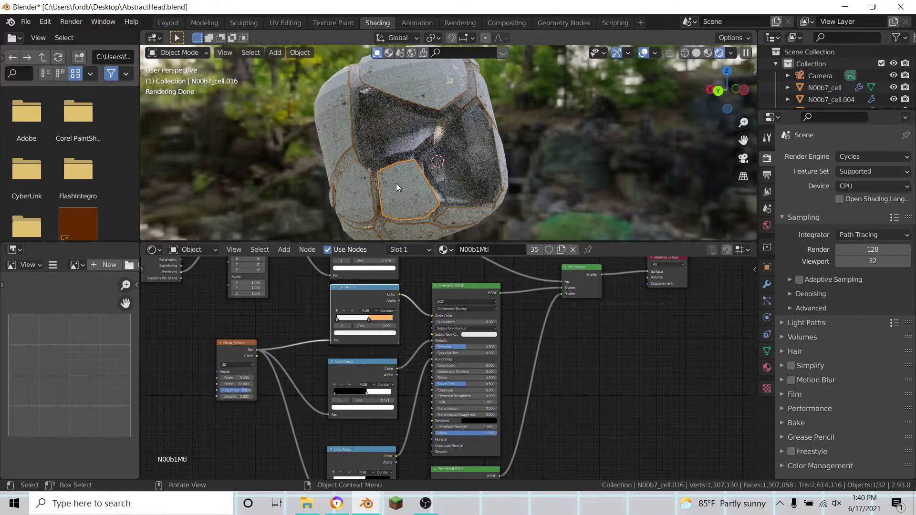
pyautogui.scroll(-1, 352, 385)
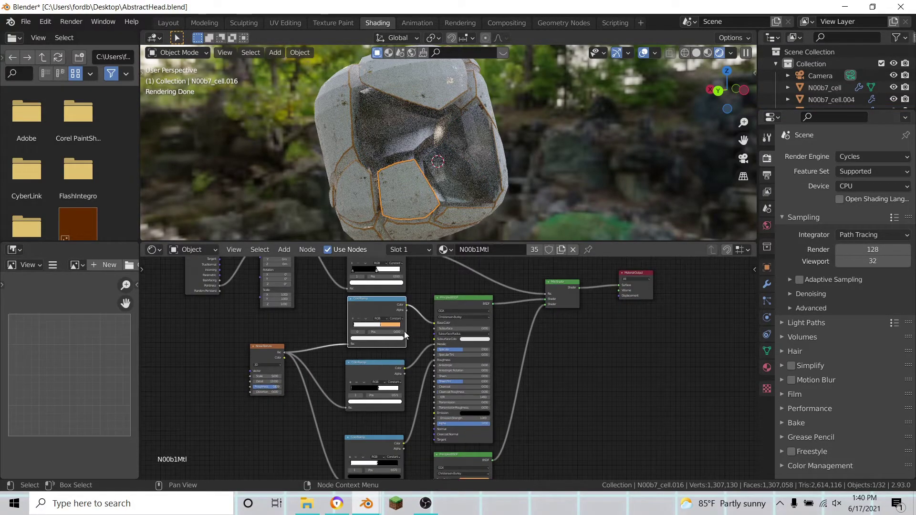
pyautogui.moveTo(385, 322); pyautogui.dragTo(420, 405, button='middle')
pyautogui.moveTo(184, 278); pyautogui.dragTo(407, 341)
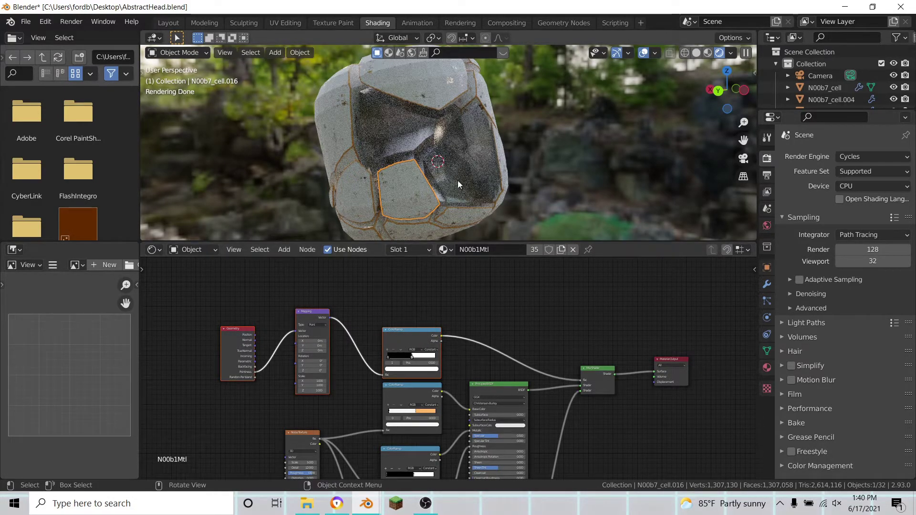
pyautogui.click(394, 139)
pyautogui.moveTo(432, 384); pyautogui.dragTo(411, 299, button='middle')
pyautogui.scroll(2, 448, 360)
pyautogui.moveTo(456, 361); pyautogui.dragTo(456, 307, button='middle')
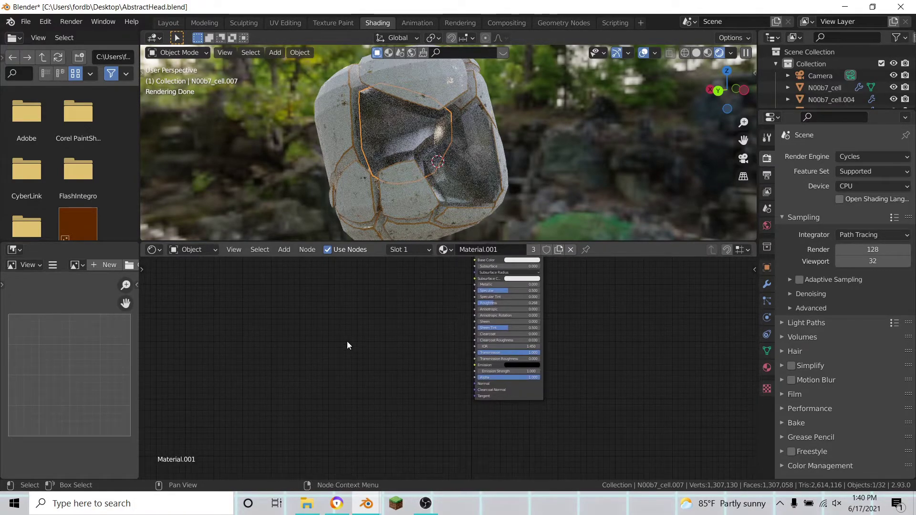
pyautogui.hotkey('ctrl', 'v')
# - Place the pasted Geometry, Mapping and ColorRamp nodes in the empty space beside the lower part of the Principled BSDF
pyautogui.scroll(-2, 333, 376)
pyautogui.scroll(4, 374, 371)
pyautogui.scroll(-3, 382, 348)
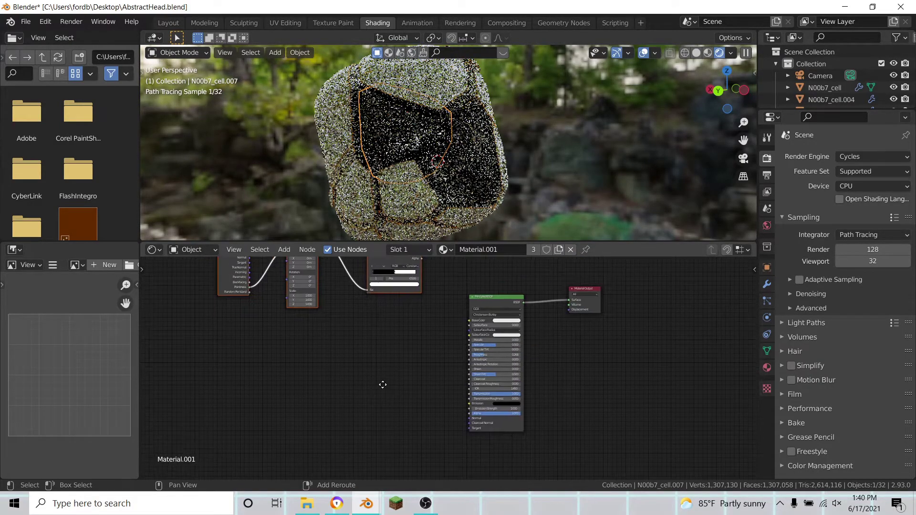
pyautogui.moveTo(384, 260); pyautogui.dragTo(379, 437)
pyautogui.moveTo(392, 391); pyautogui.dragTo(366, 313, button='middle')
pyautogui.moveTo(366, 320); pyautogui.dragTo(382, 340)
pyautogui.scroll(2, 419, 393)
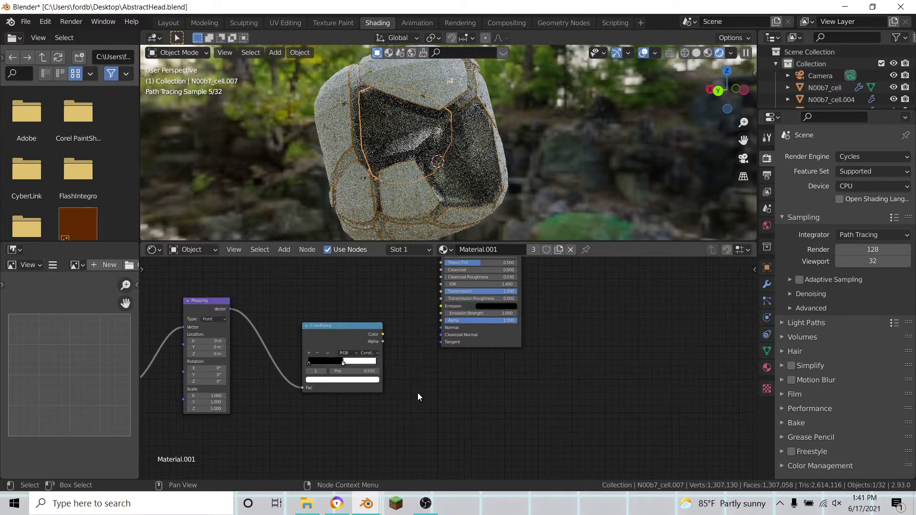
# - Set the position of the pasted ColorRamp's white stop to 0.529
pyautogui.click(350, 372)
pyautogui.press('BackSpace')
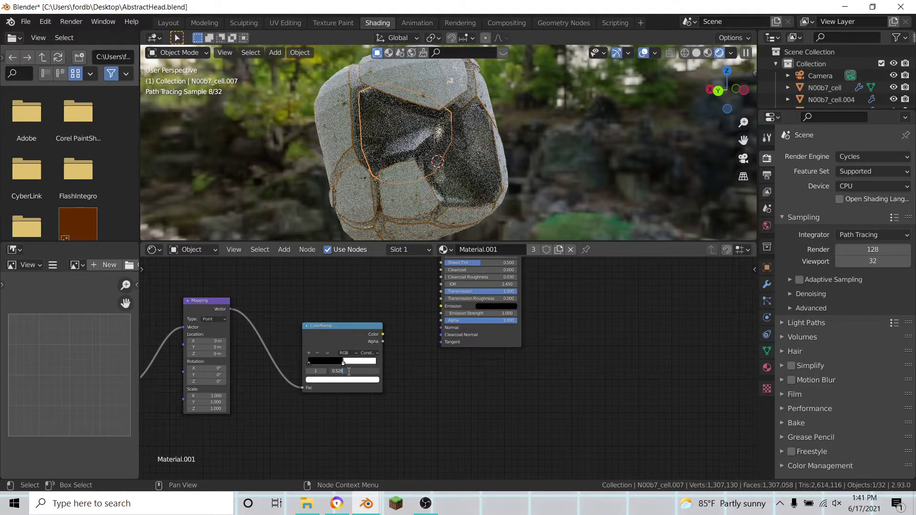
pyautogui.write('29')
pyautogui.press('Return')
# - Recolor the ColorRamp's white stop with the copied orange hex value and connect its Color output to the shader's Emission
pyautogui.click(359, 379)
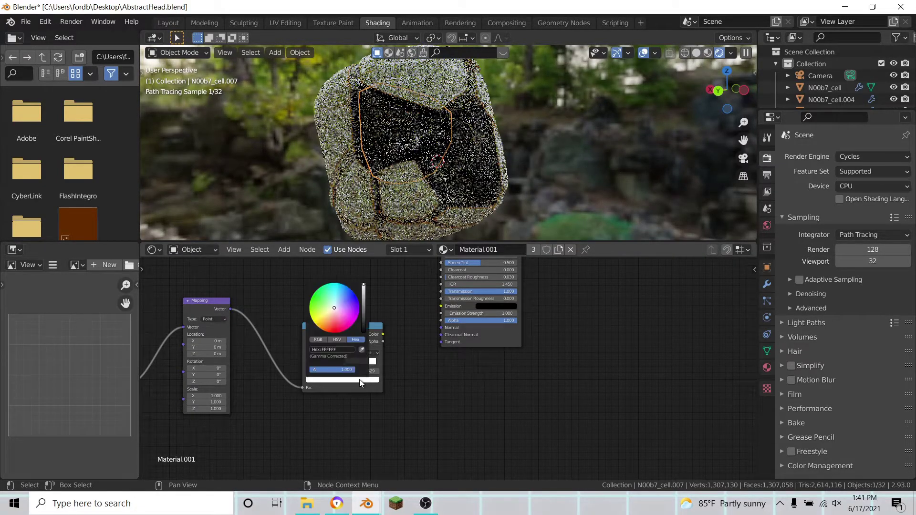
pyautogui.click(349, 350)
pyautogui.hotkey('ctrl', 'v')
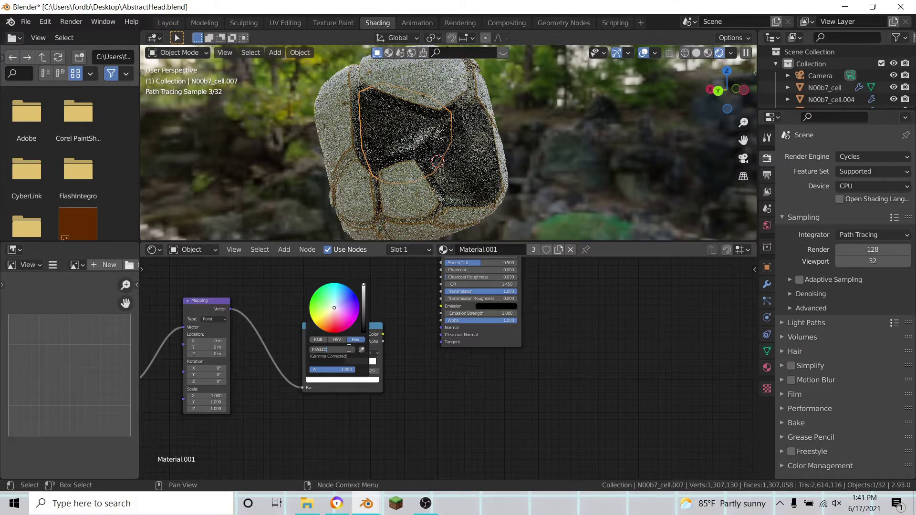
pyautogui.press('Return')
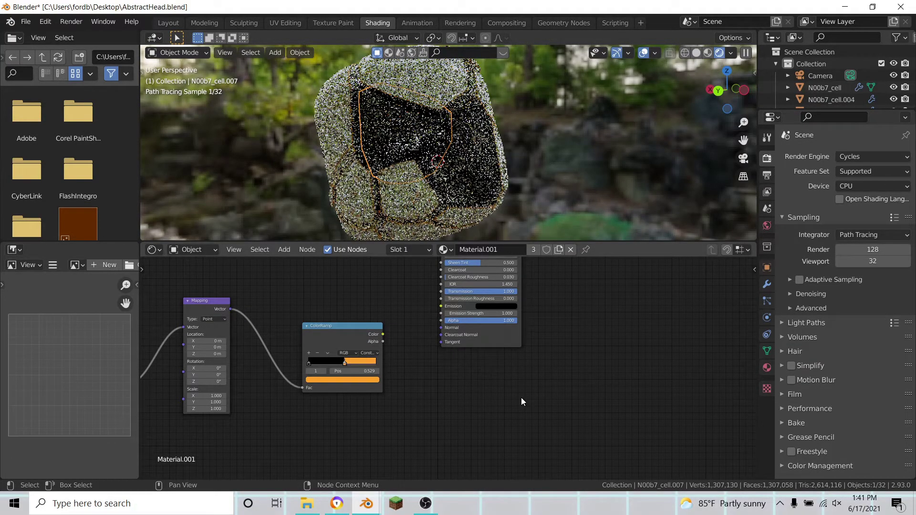
pyautogui.moveTo(383, 334); pyautogui.dragTo(443, 307)
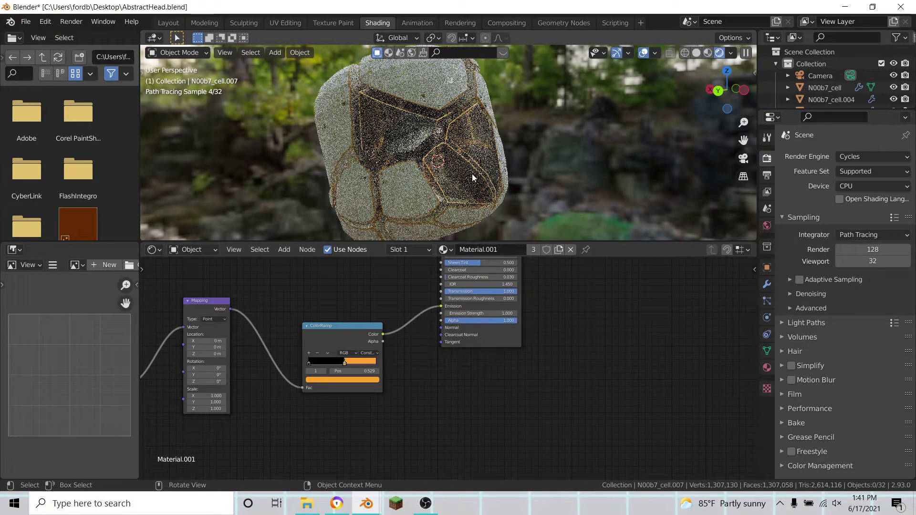
# - Light the rendered viewport with the scene's own lights and world instead of the preview HDRI
pyautogui.click(730, 53)
pyautogui.click(664, 110)
pyautogui.click(664, 123)
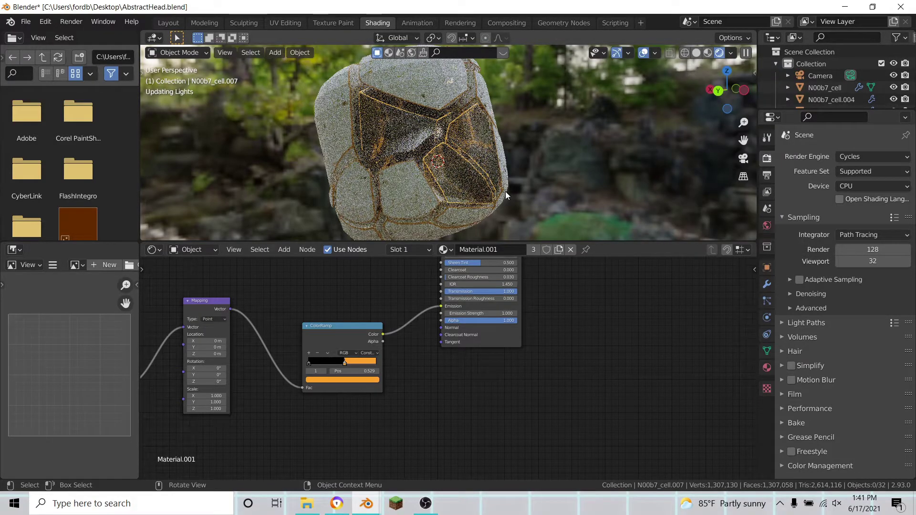
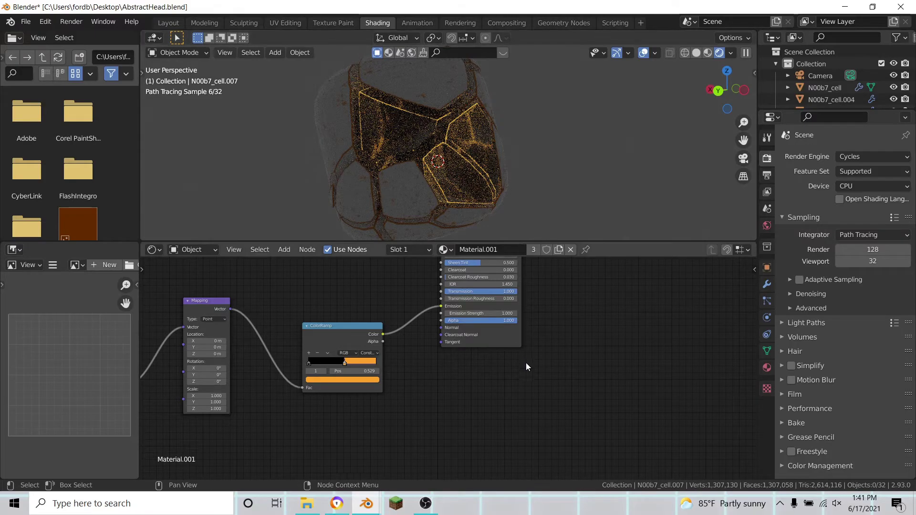
# - Set the glass material's Emission Strength to 44.2
pyautogui.scroll(1, 449, 347)
pyautogui.click(451, 337)
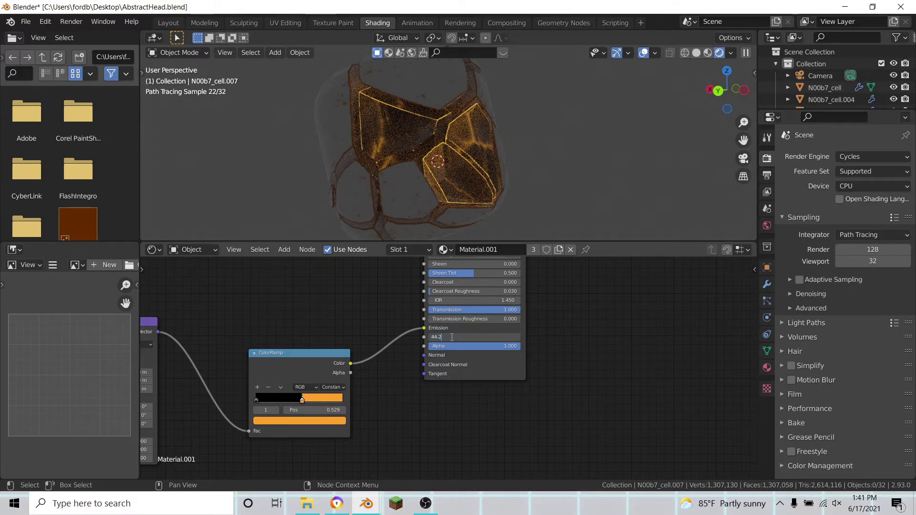
pyautogui.write('44.200')
pyautogui.press('Return')
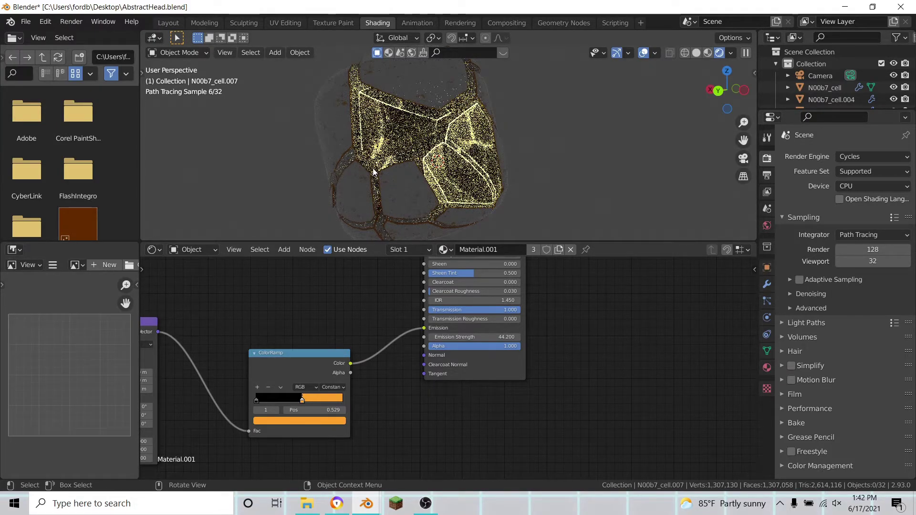
pyautogui.scroll(-3, 548, 368)
pyautogui.moveTo(550, 373); pyautogui.dragTo(556, 410, button='middle')
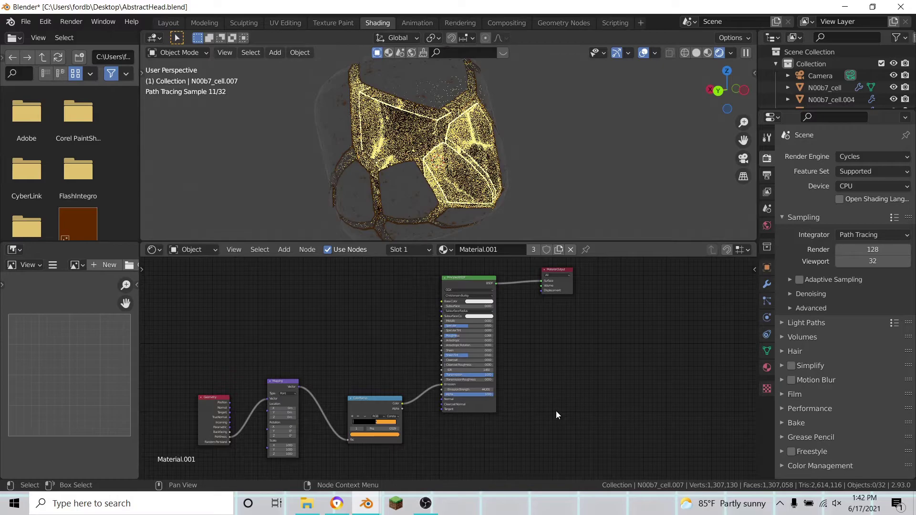
pyautogui.scroll(2, 528, 405)
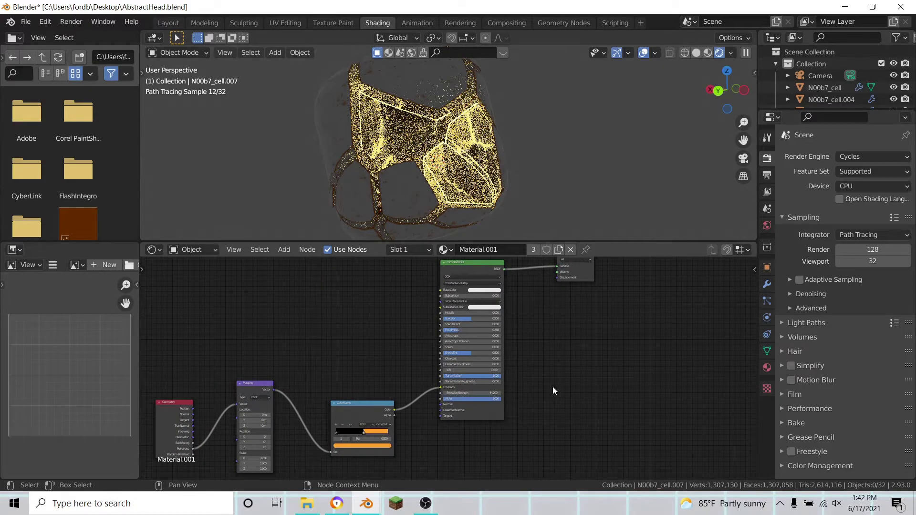
pyautogui.scroll(-1, 552, 386)
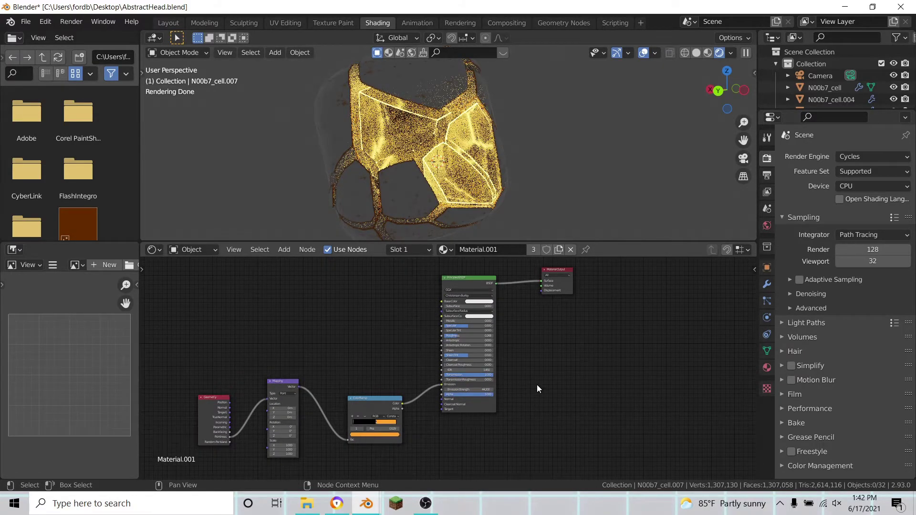
# - Set the world background colour to black and preview the head in rendered shading through the scene camera
pyautogui.click(170, 22)
pyautogui.moveTo(454, 267); pyautogui.dragTo(432, 282, button='middle')
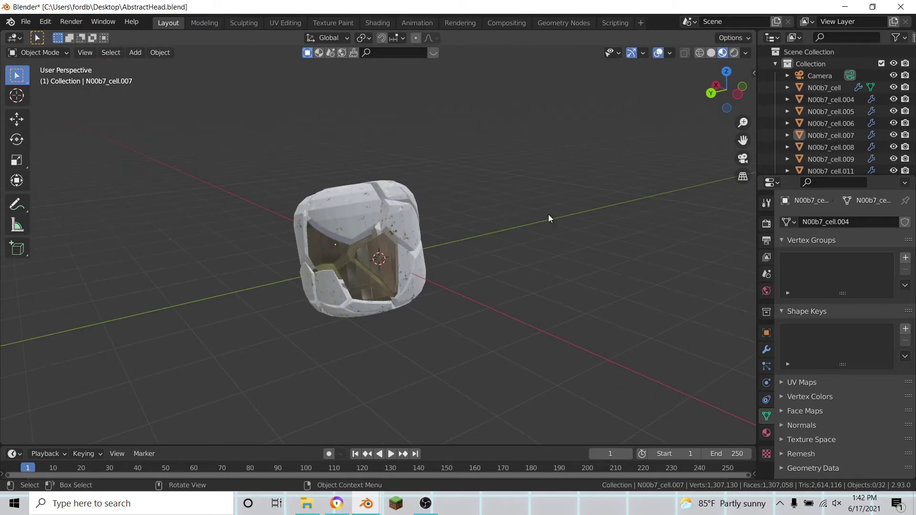
pyautogui.click(766, 290)
pyautogui.click(861, 293)
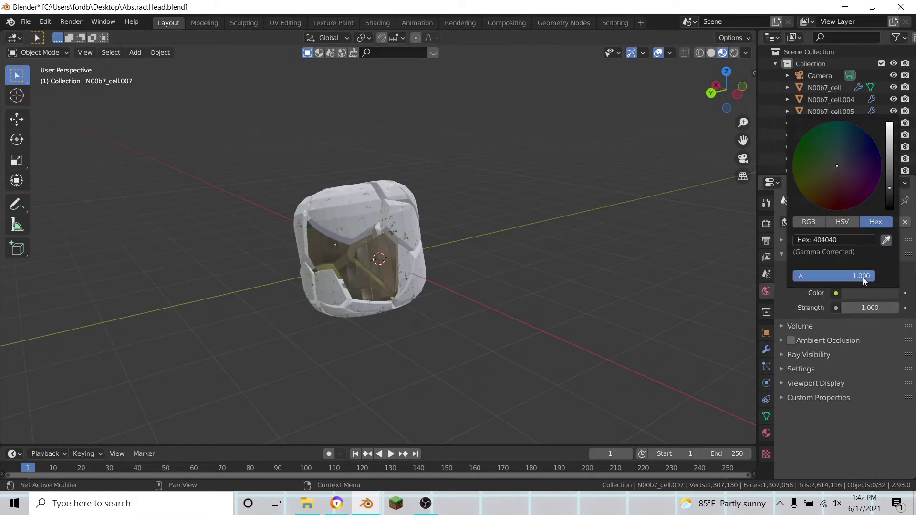
pyautogui.click(890, 211)
pyautogui.click(734, 53)
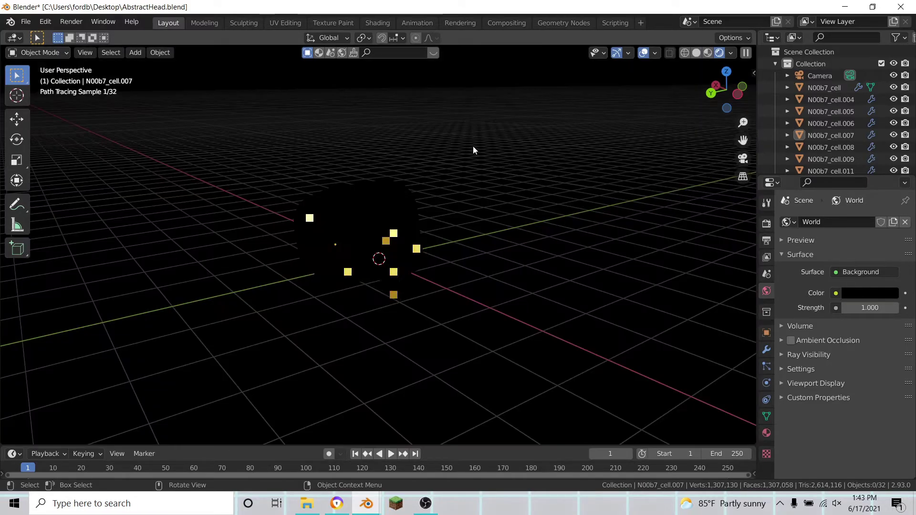
pyautogui.moveTo(357, 326); pyautogui.dragTo(343, 324, button='middle')
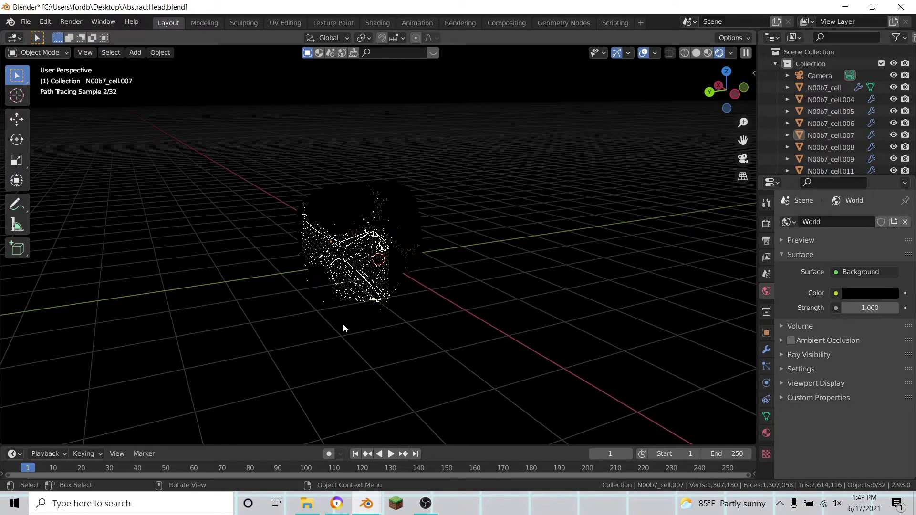
pyautogui.press('KP_0')
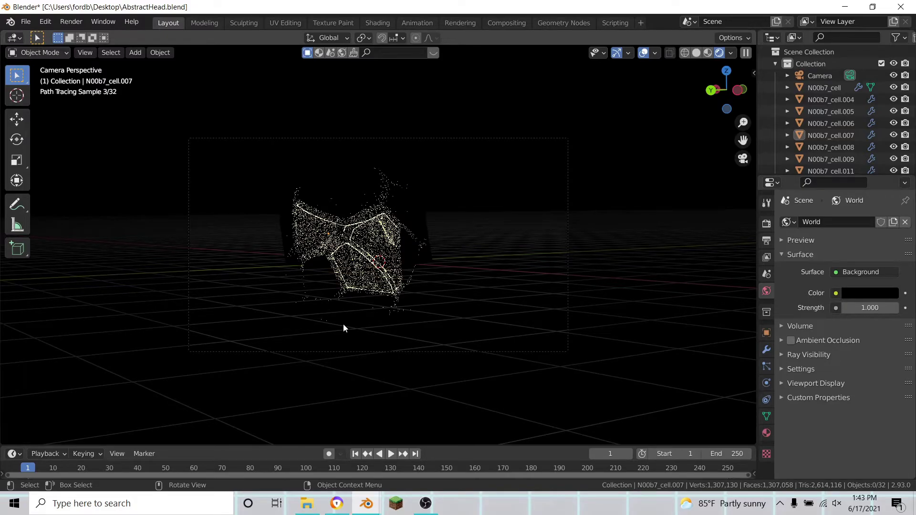
# - Add an area light to the scene and shift it along the Y and X axes away from the head
pyautogui.moveTo(389, 308); pyautogui.dragTo(374, 212, button='middle')
pyautogui.hotkey('shift', 'a')
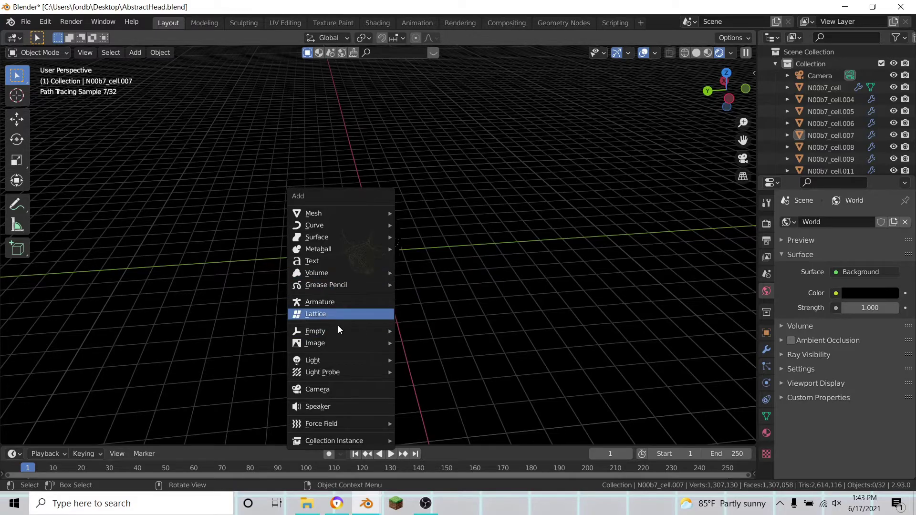
pyautogui.moveTo(328, 359)
pyautogui.click(425, 396)
pyautogui.moveTo(472, 357); pyautogui.dragTo(423, 379, button='middle')
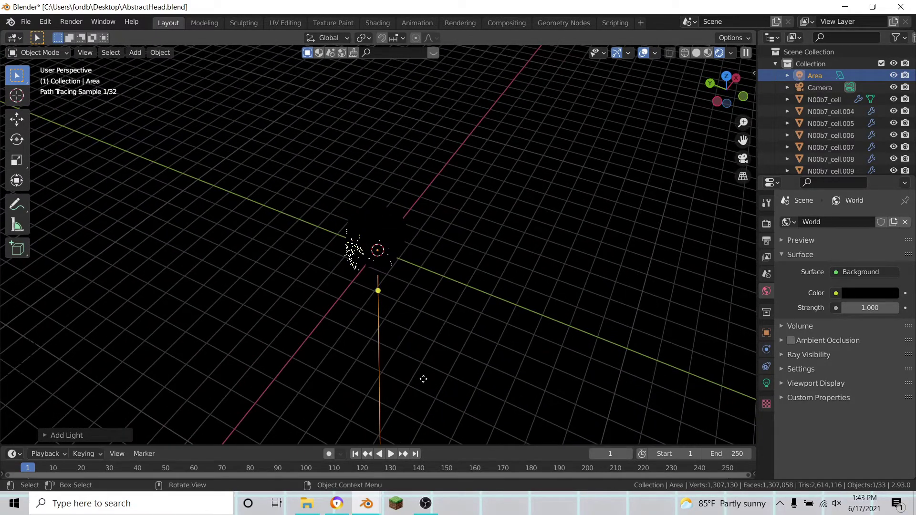
pyautogui.press('g')
pyautogui.press('y')
pyautogui.click(502, 400)
pyautogui.press('g')
pyautogui.press('x')
pyautogui.click(520, 355)
# - Raise the area light to about the height of the head
pyautogui.moveTo(521, 355)
pyautogui.mouseDown(button='middle')
pyautogui.moveTo(382, 314)
pyautogui.moveTo(433, 339)
pyautogui.moveTo(428, 330)
pyautogui.mouseUp(button='middle')
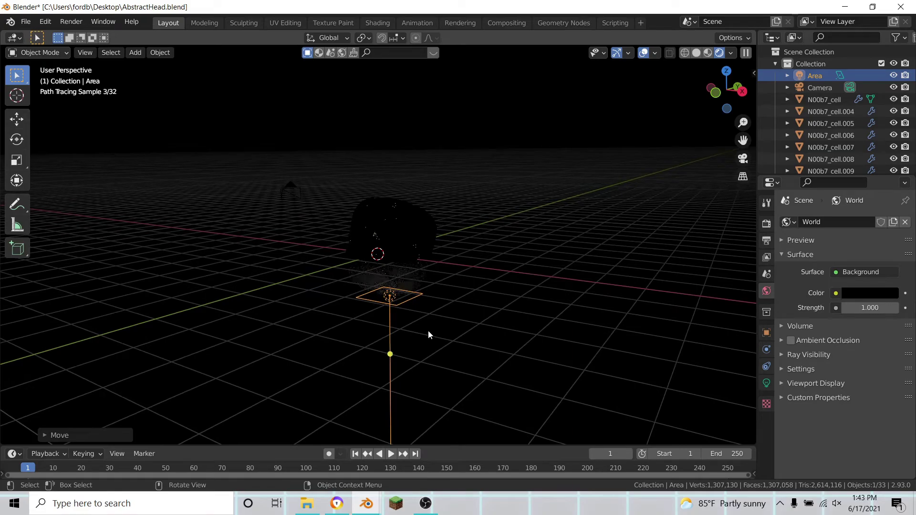
pyautogui.press('r')
pyautogui.press('Escape')
pyautogui.press('g')
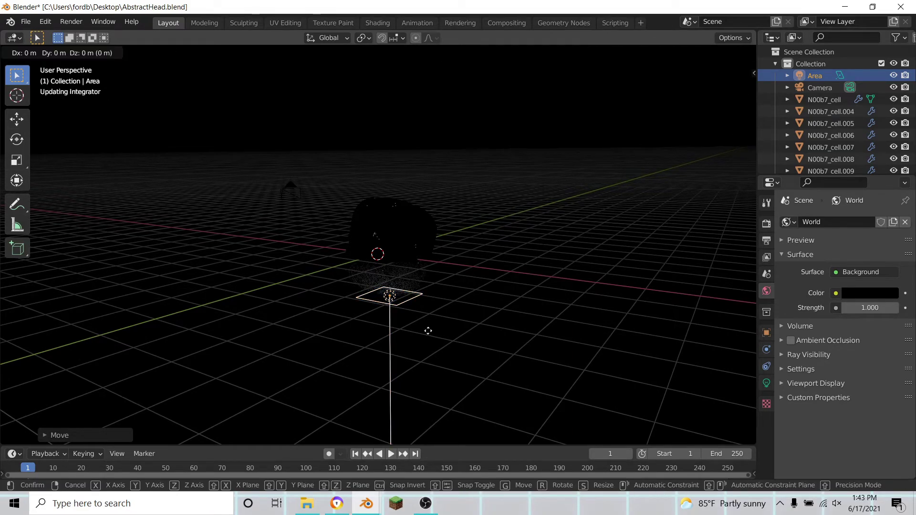
pyautogui.click(430, 249)
pyautogui.moveTo(430, 249); pyautogui.dragTo(436, 263, button='middle')
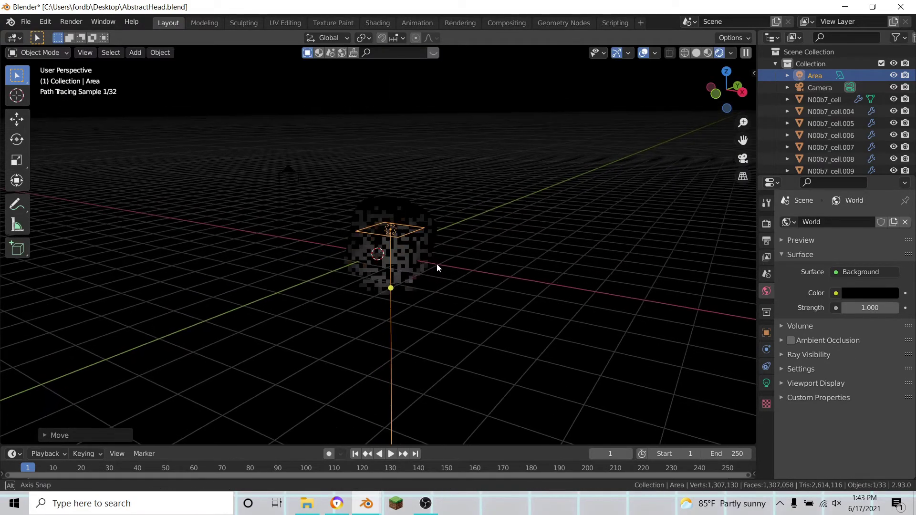
# - Set the area light's power to 2000 W and its shape to Disk
pyautogui.click(766, 384)
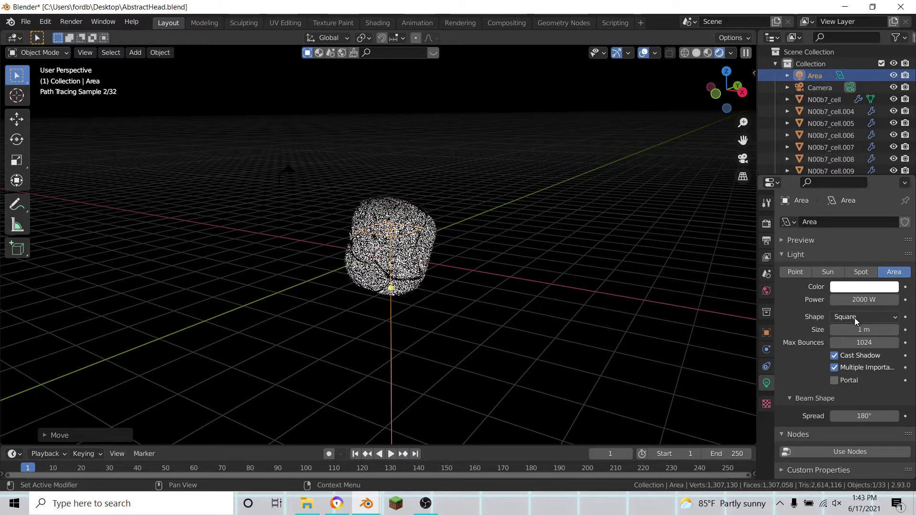
pyautogui.click(855, 317)
pyautogui.click(848, 358)
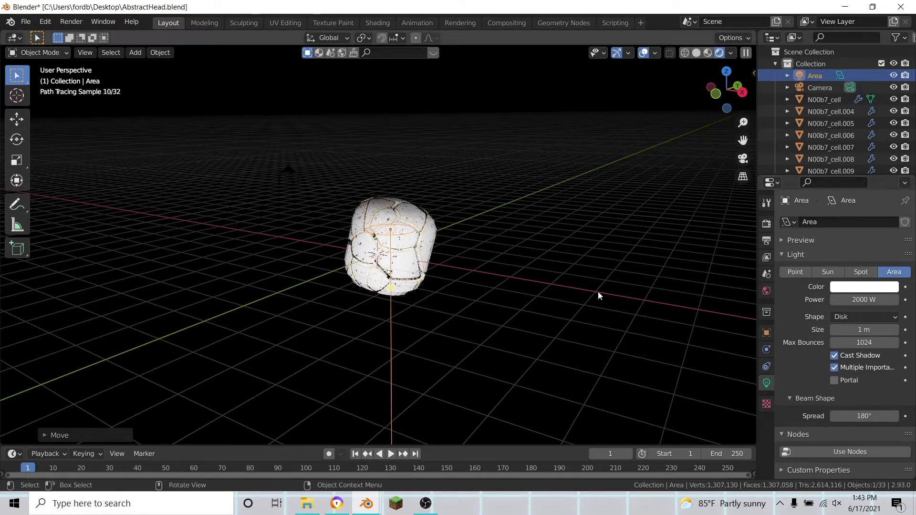
# - Rotate the area light freely so it faces the head and scale it up about 3 times
pyautogui.press('r')
pyautogui.press('r')
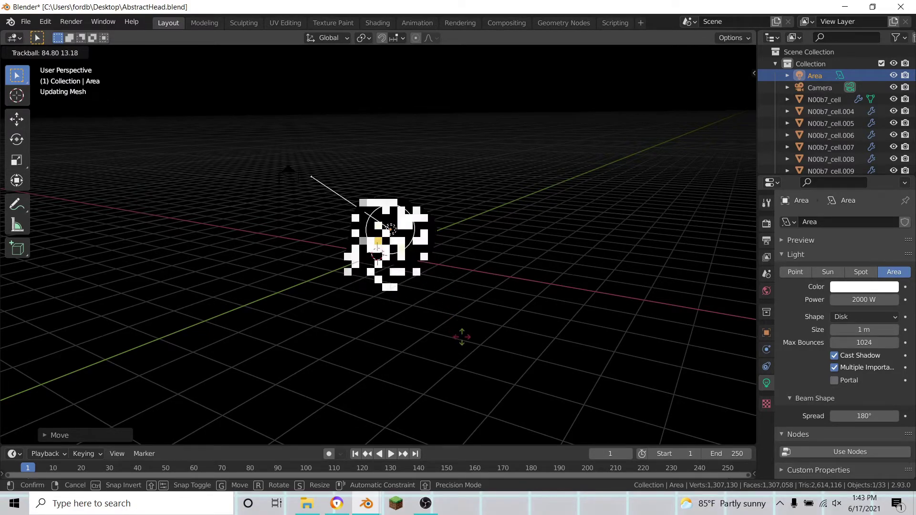
pyautogui.click(464, 333)
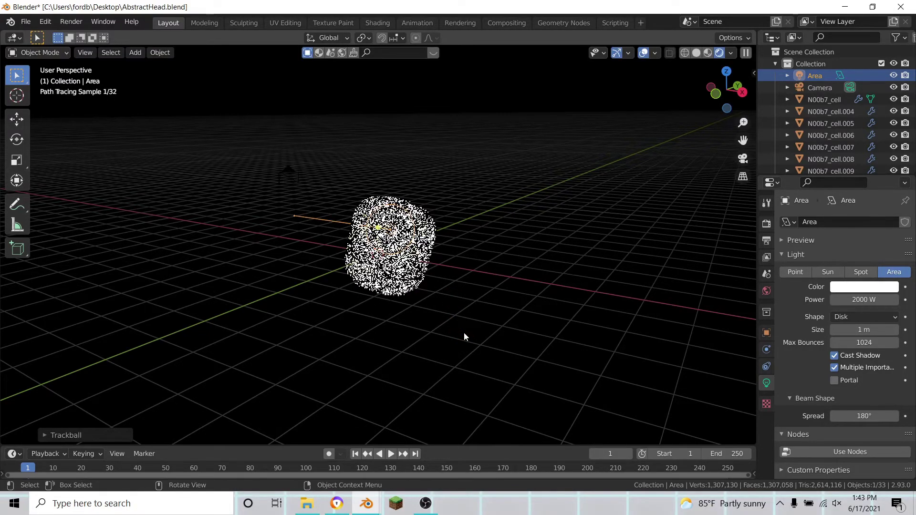
pyautogui.press('KP_0')
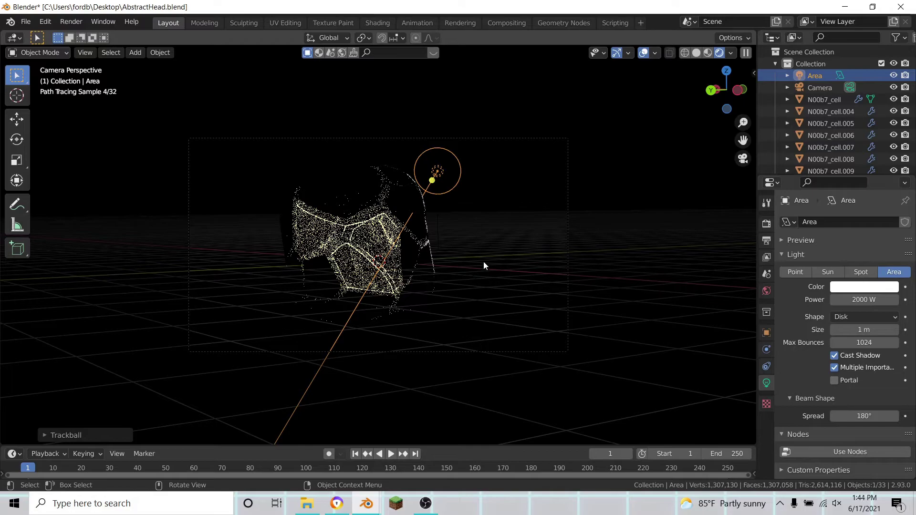
pyautogui.press('g')
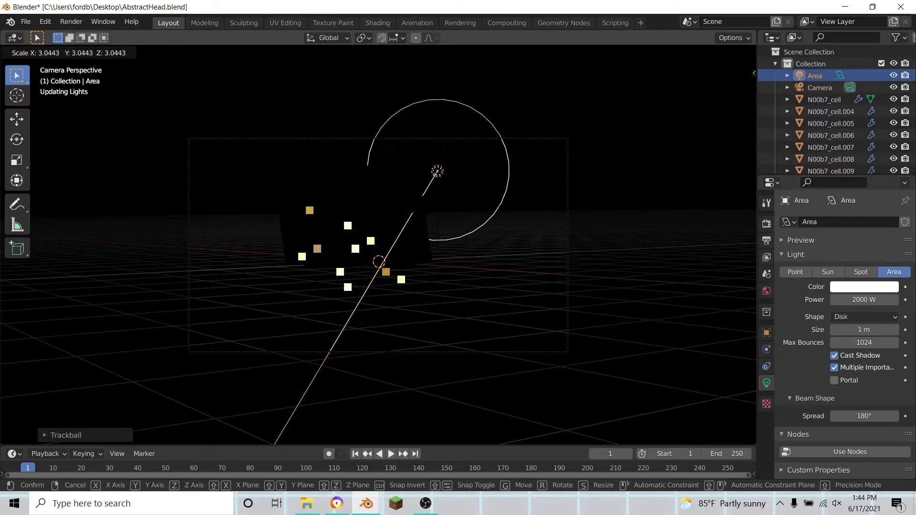
pyautogui.click(700, 324)
# - Move the light farther out beside the head in the camera view and tilt it towards the head
pyautogui.press('g')
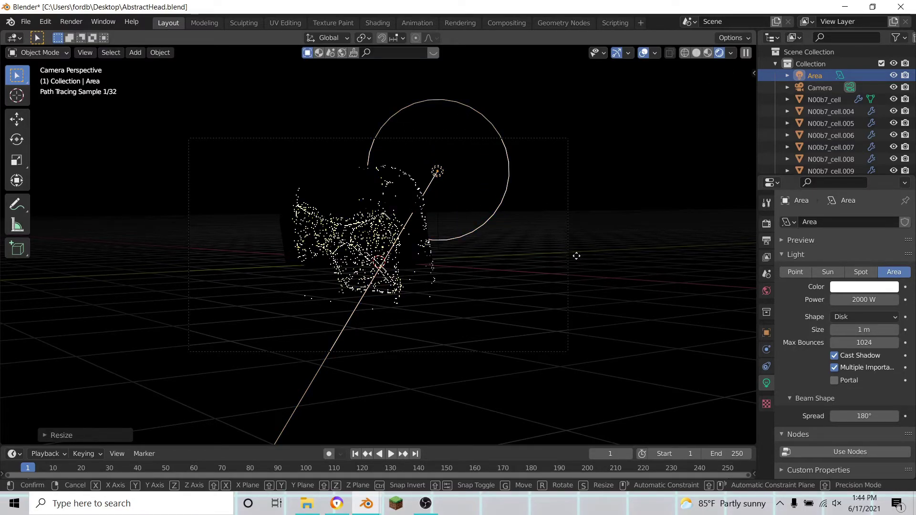
pyautogui.press('r')
pyautogui.press('r')
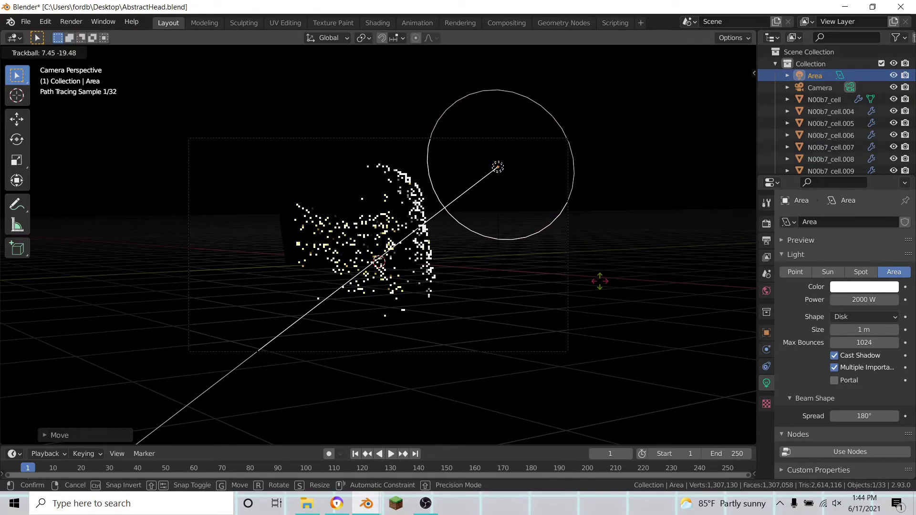
pyautogui.click(596, 282)
pyautogui.click(594, 282)
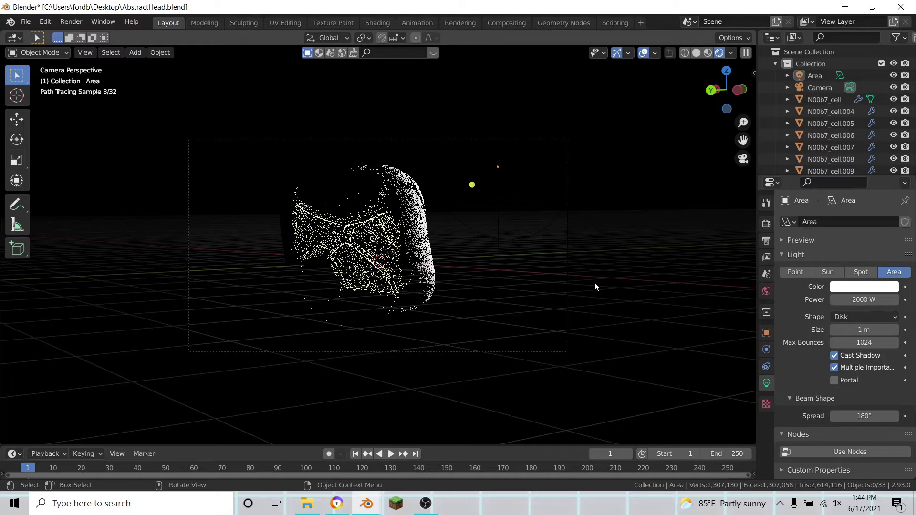
# - Reselect the area light and move it farther from the head along the global Y axis
pyautogui.click(531, 231)
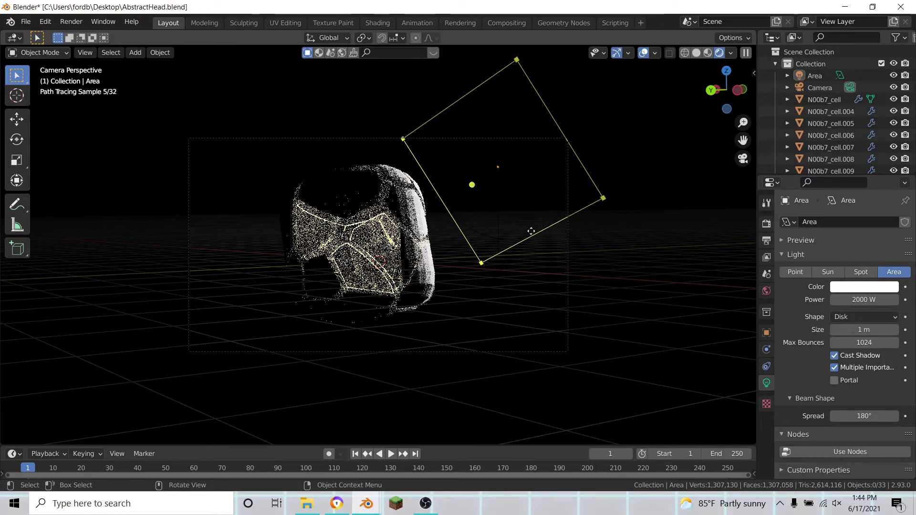
pyautogui.click(531, 230)
pyautogui.rightClick(425, 359)
pyautogui.moveTo(539, 324); pyautogui.dragTo(513, 325, button='middle')
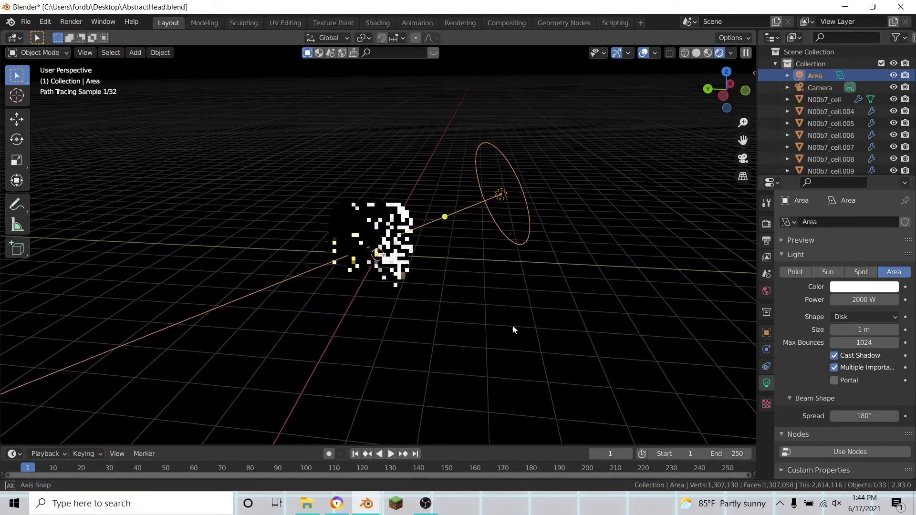
pyautogui.press('g')
pyautogui.press('y')
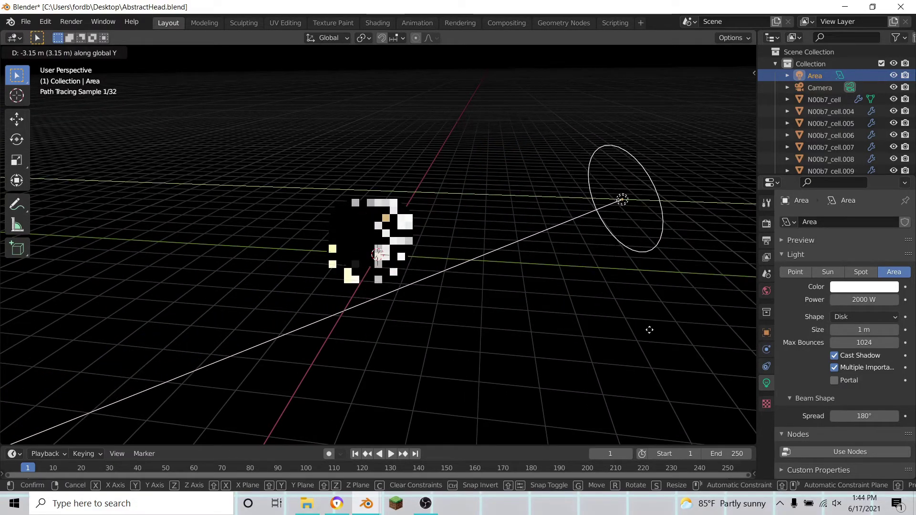
pyautogui.click(625, 331)
# - Rotate the area light freely to re-aim it at the side of the head
pyautogui.moveTo(625, 330); pyautogui.dragTo(433, 326, button='middle')
pyautogui.press('r')
pyautogui.press('r')
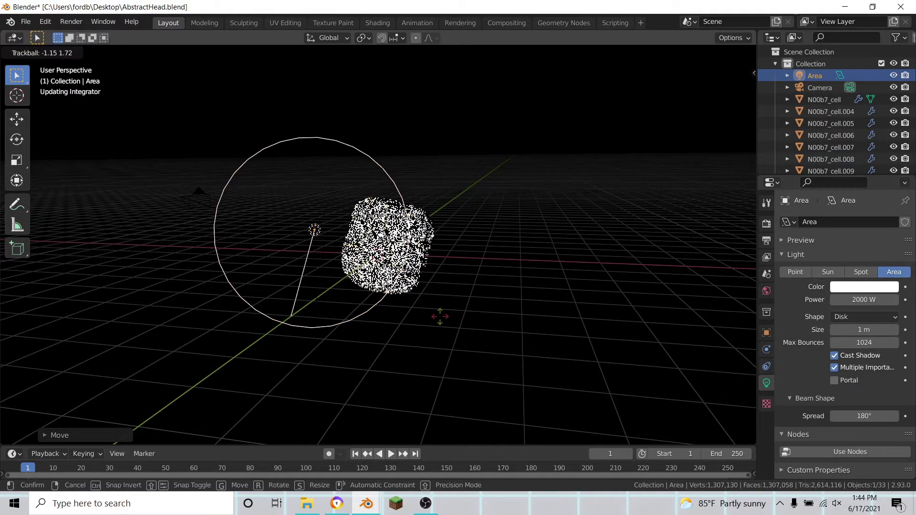
pyautogui.click(429, 326)
pyautogui.press('g')
pyautogui.press('y')
pyautogui.rightClick(452, 328)
# - Shift the area light slightly along the global X axis and adjust its rotation towards the head
pyautogui.press('g')
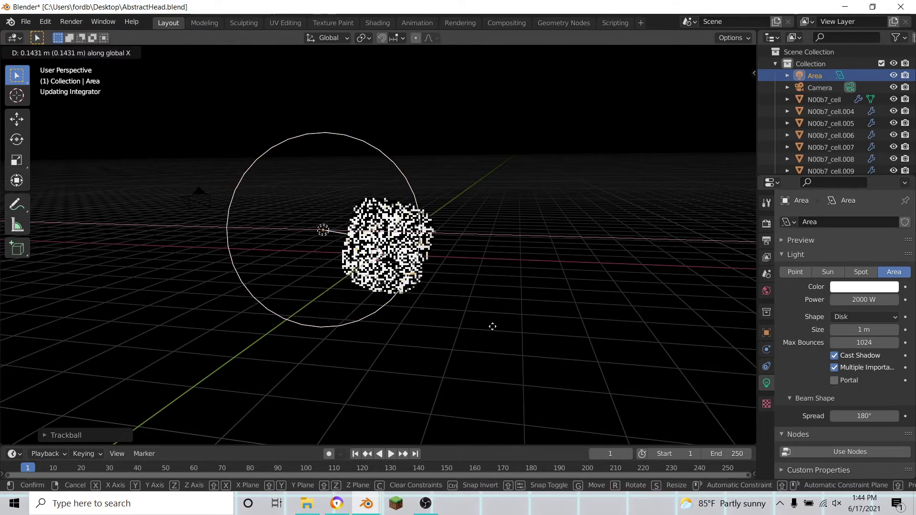
pyautogui.click(503, 336)
pyautogui.moveTo(504, 336); pyautogui.dragTo(496, 337, button='middle')
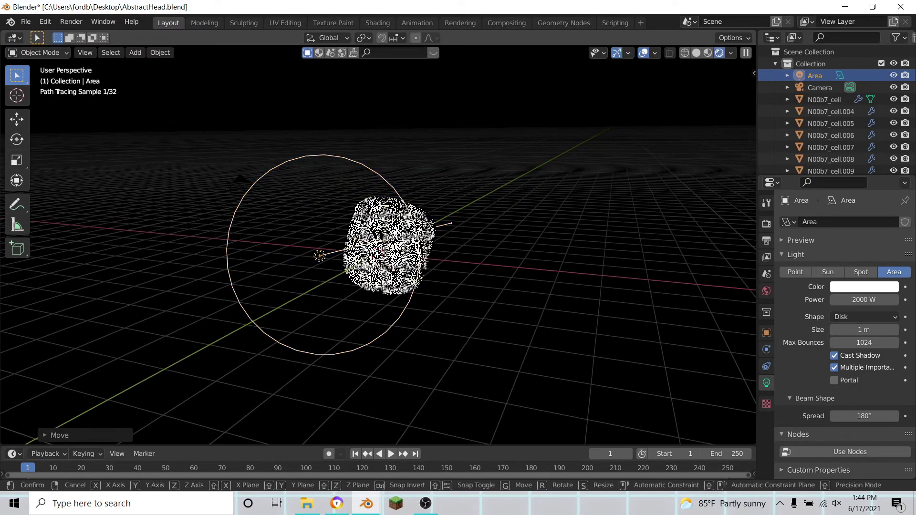
pyautogui.press('r')
pyautogui.press('r')
pyautogui.click(460, 301)
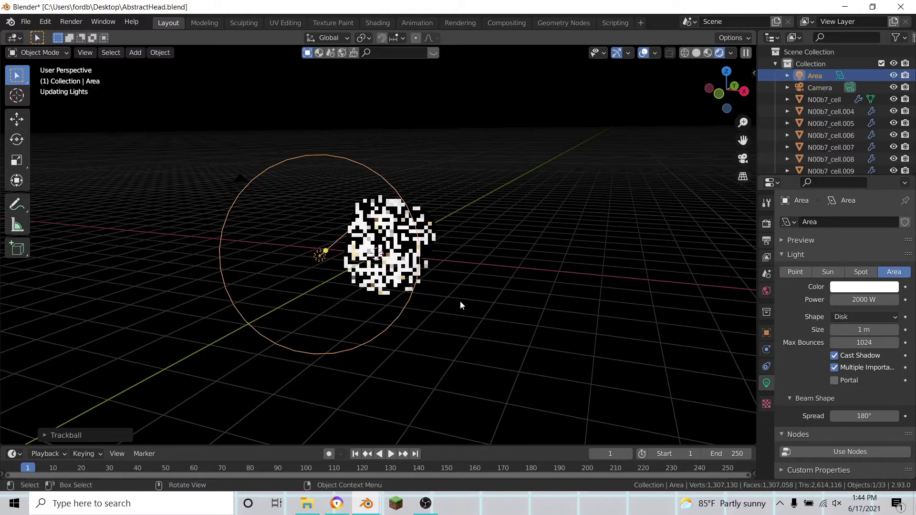
# - Fine-tune the area light's rotation from the camera view and leave all objects deselected
pyautogui.press('KP_0')
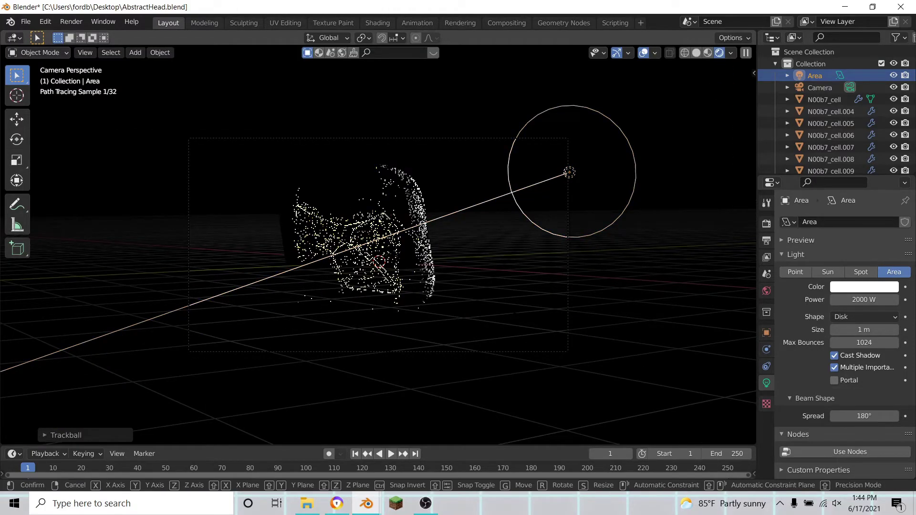
pyautogui.press('r')
pyautogui.press('r')
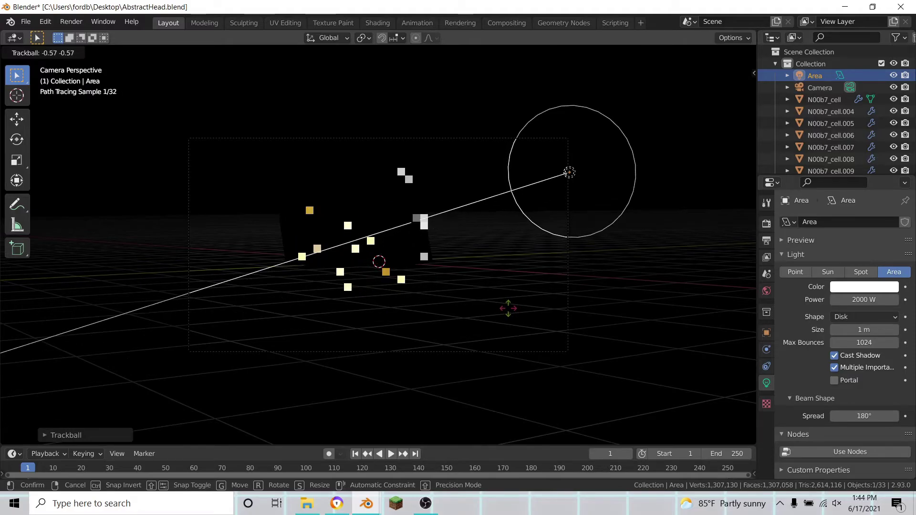
pyautogui.click(507, 307)
pyautogui.press('a')
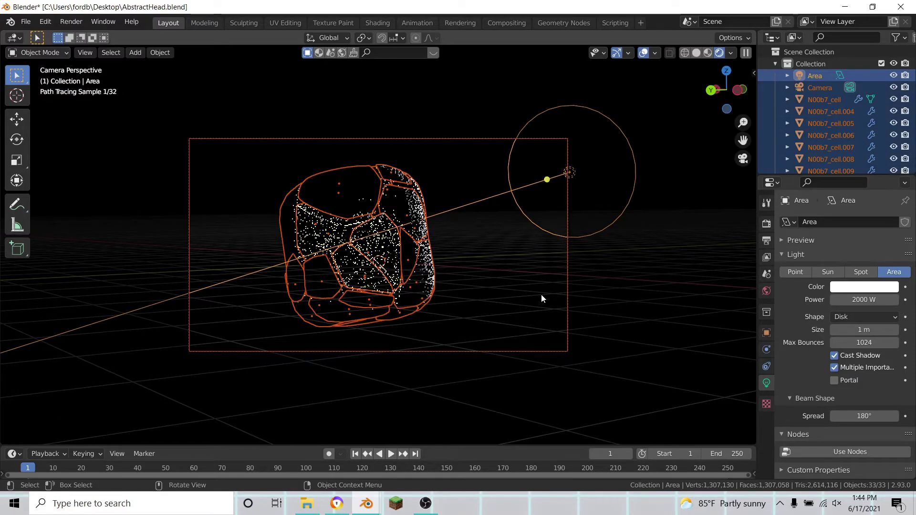
pyautogui.hotkey('alt', 'a')
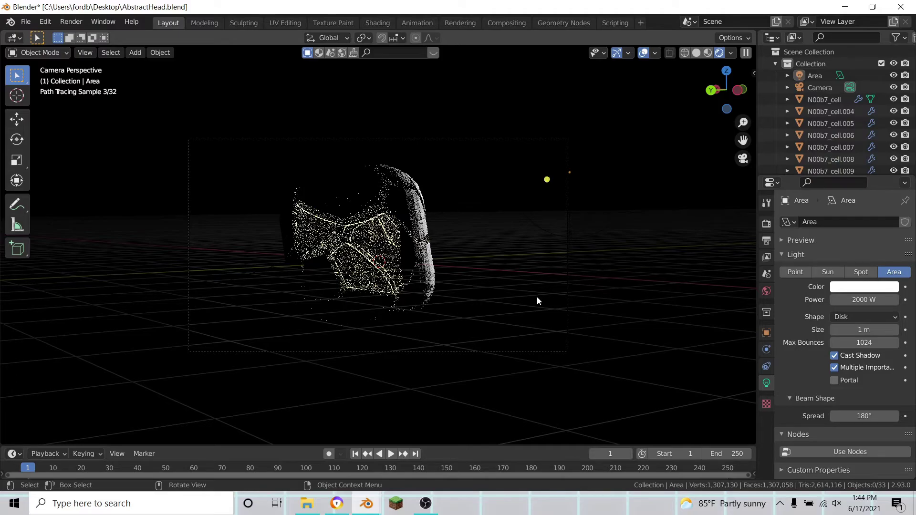
# - Duplicate the area light in place and move the copy about 10.4 m along the global Y axis to the head's opposite side
pyautogui.moveTo(512, 301); pyautogui.dragTo(366, 293, button='middle')
pyautogui.click(177, 260)
pyautogui.moveTo(293, 268); pyautogui.dragTo(416, 298, button='middle')
pyautogui.hotkey('shift', 'd')
pyautogui.rightClick(451, 248)
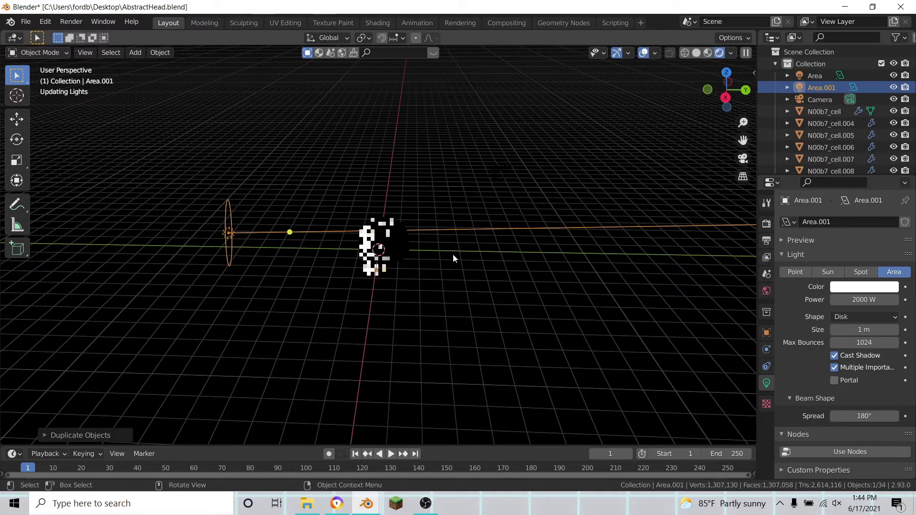
pyautogui.press('g')
pyautogui.press('y')
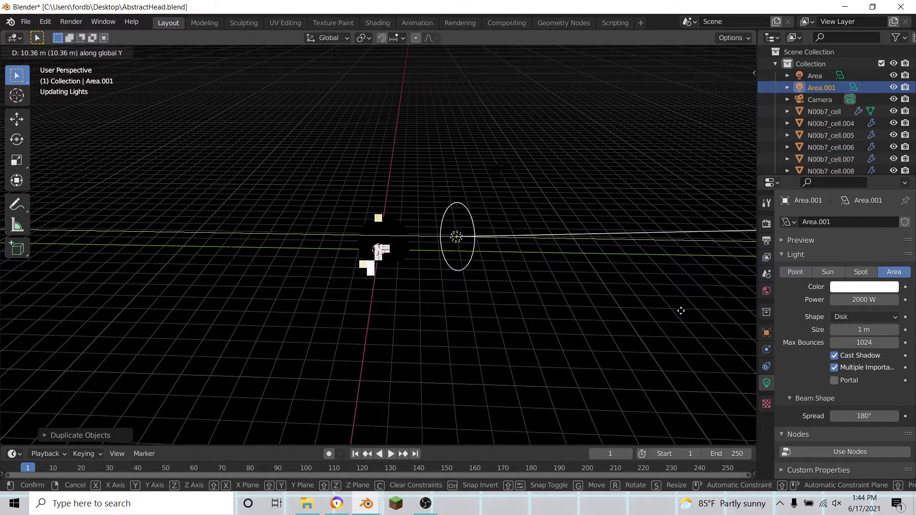
pyautogui.click(680, 311)
# - Rotate the duplicated light freely to face the head, refine its angle, and check the lighting from the camera view
pyautogui.moveTo(620, 288); pyautogui.dragTo(530, 333, button='middle')
pyautogui.press('r')
pyautogui.press('r')
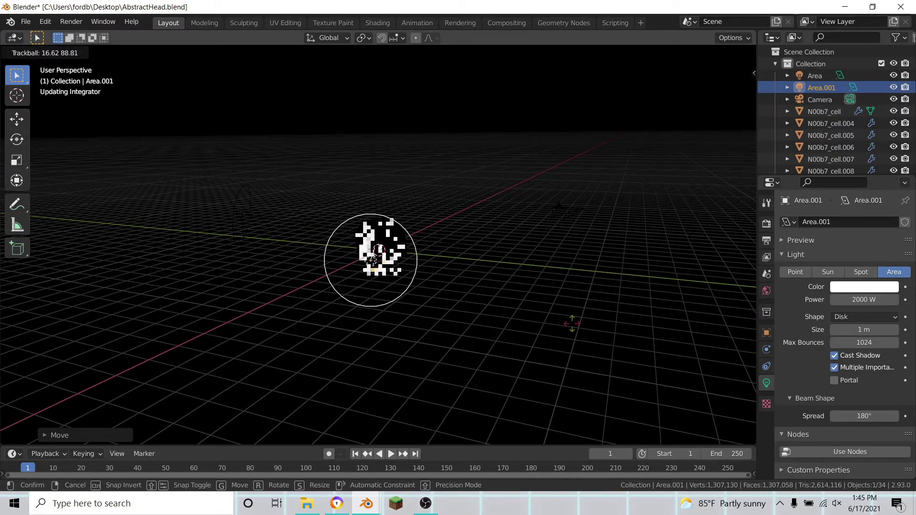
pyautogui.click(574, 325)
pyautogui.moveTo(573, 324); pyautogui.dragTo(424, 316, button='middle')
pyautogui.press('r')
pyautogui.click(551, 317)
pyautogui.press('KP_0')
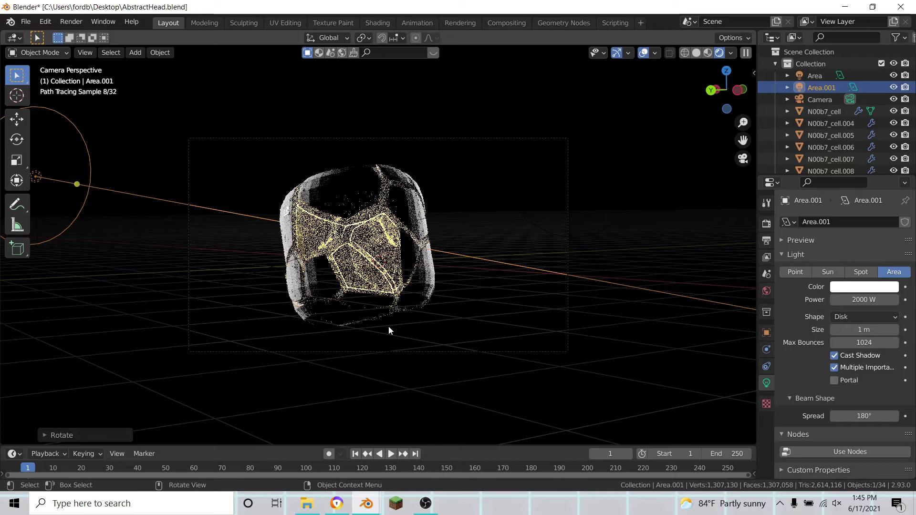
# - Adjust the second area light's position slightly along the global Y axis and the global Z axis
pyautogui.moveTo(388, 325); pyautogui.dragTo(511, 335, button='middle')
pyautogui.press('g')
pyautogui.press('y')
pyautogui.click(524, 345)
pyautogui.press('g')
pyautogui.press('z')
pyautogui.click(523, 333)
# - Fine-tune the second light's free rotation towards the head, check it from the camera view, and deselect it
pyautogui.press('r')
pyautogui.press('r')
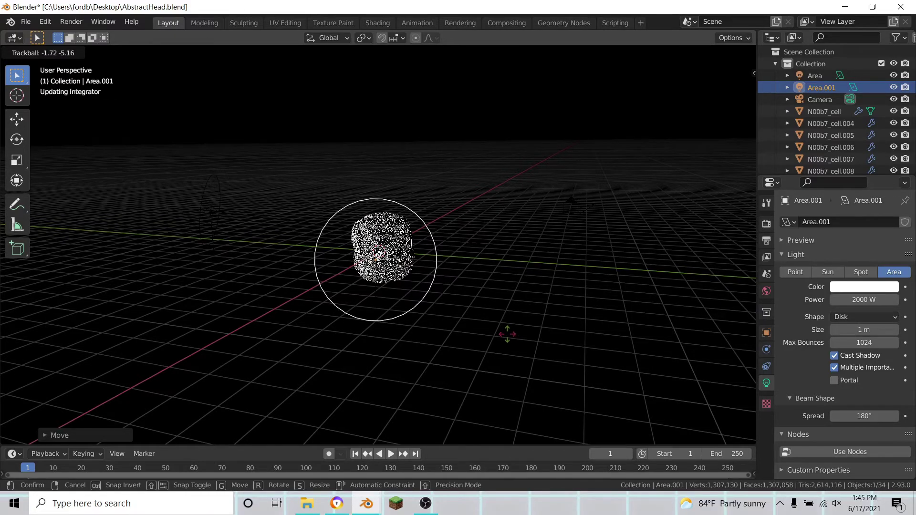
pyautogui.click(508, 334)
pyautogui.press('KP_0')
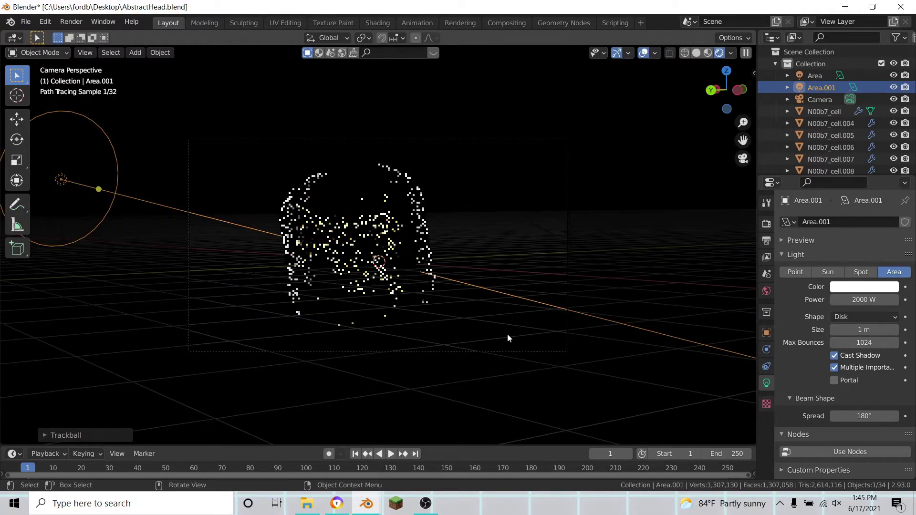
pyautogui.click(429, 306)
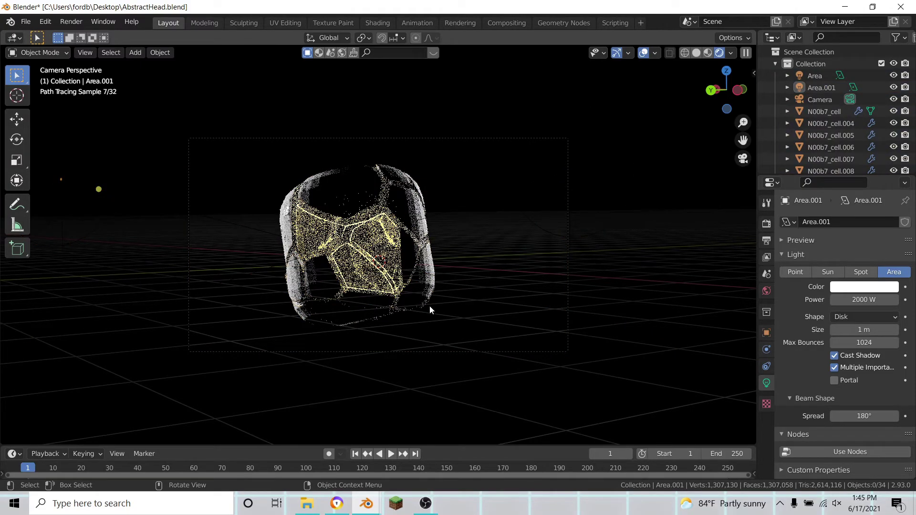
# - Duplicate one of the area lights in place and move the new copy along the global X axis towards the head
pyautogui.press('KP_0')
pyautogui.moveTo(429, 306); pyautogui.dragTo(243, 275, button='middle')
pyautogui.click(149, 245)
pyautogui.moveTo(403, 288); pyautogui.dragTo(357, 282, button='middle')
pyautogui.hotkey('shift', 'd')
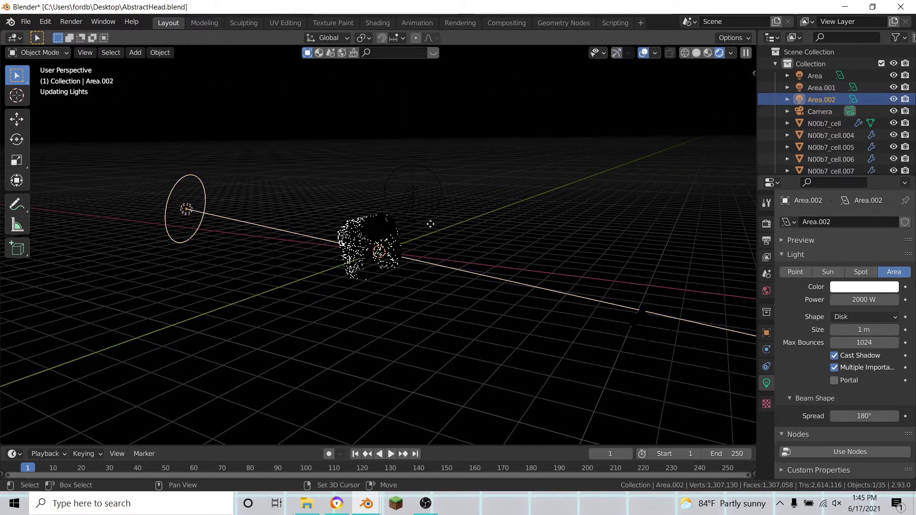
pyautogui.rightClick(425, 296)
pyautogui.moveTo(424, 296); pyautogui.dragTo(465, 318, button='middle')
pyautogui.press('g')
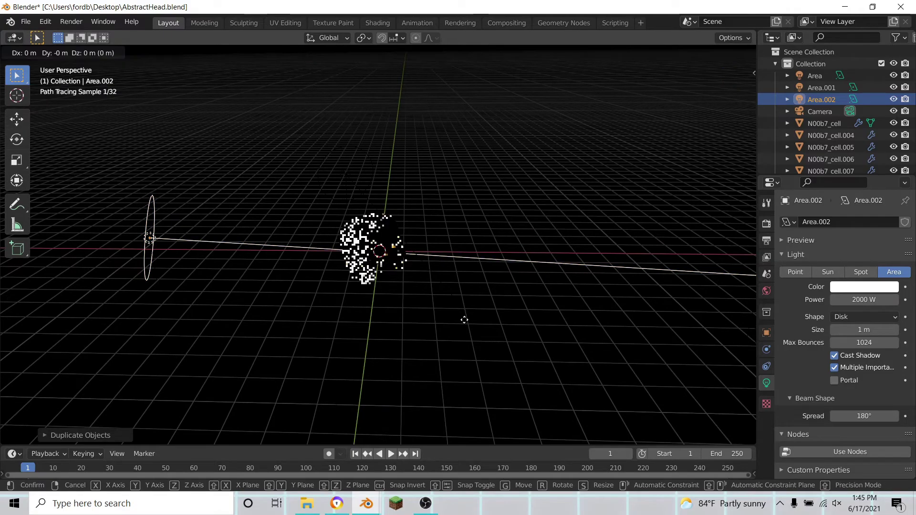
pyautogui.press('x')
pyautogui.click(690, 343)
# - Center the third area light on the head along the global Y axis and lower it about 5.67 m along global Z
pyautogui.moveTo(690, 342); pyautogui.dragTo(546, 338, button='middle')
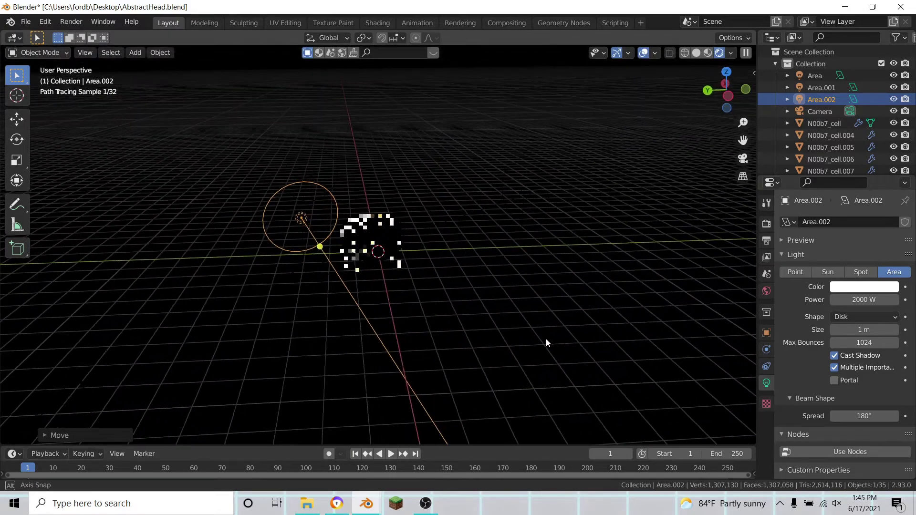
pyautogui.press('g')
pyautogui.press('y')
pyautogui.click(619, 340)
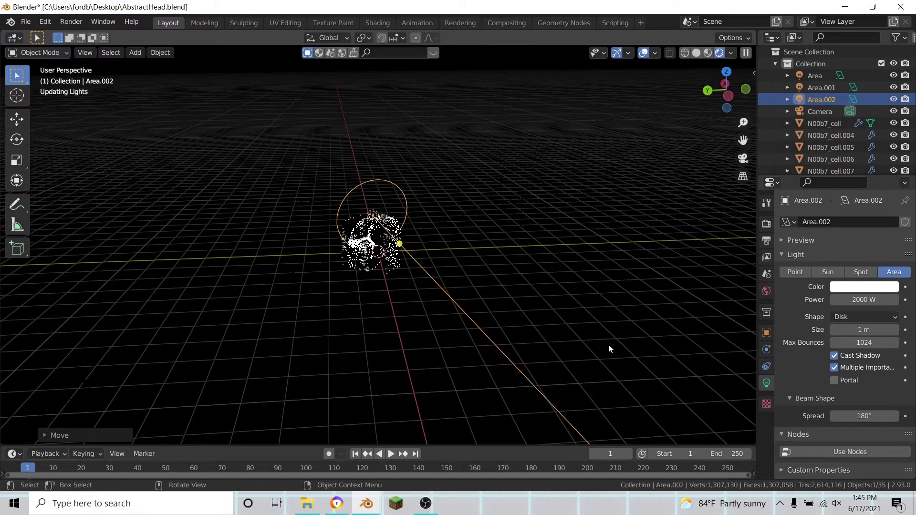
pyautogui.moveTo(538, 310); pyautogui.dragTo(553, 333, button='middle')
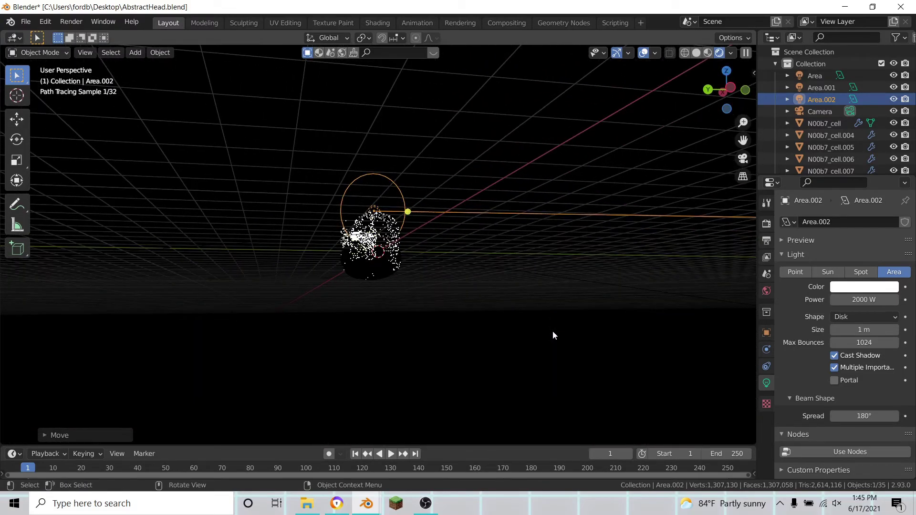
pyautogui.press('g')
pyautogui.press('z')
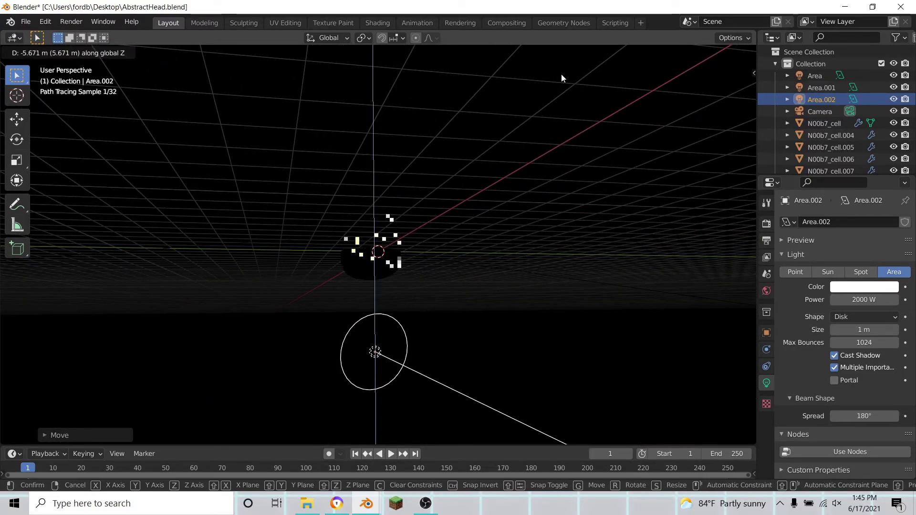
pyautogui.click(561, 74)
# - Rotate the third light freely to aim it at the head's underside and check the result from the camera view
pyautogui.moveTo(458, 225); pyautogui.dragTo(471, 130, button='middle')
pyautogui.press('r')
pyautogui.press('r')
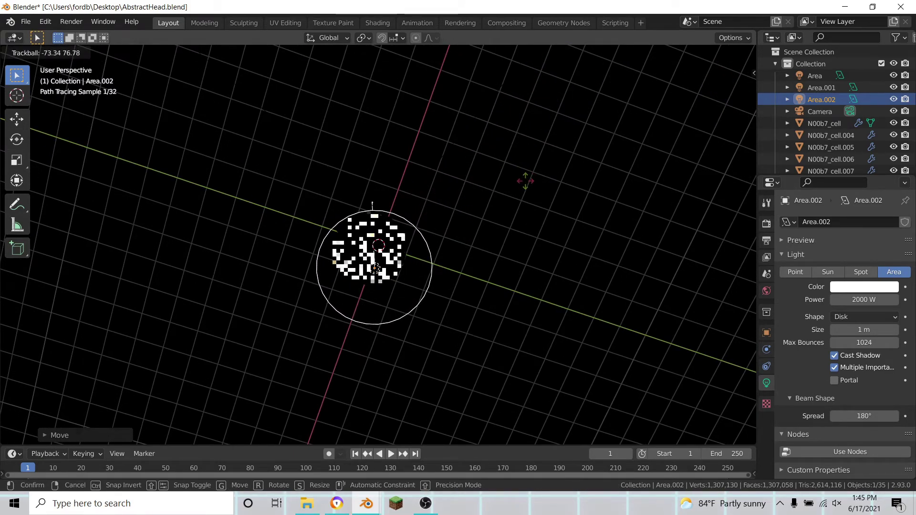
pyautogui.click(517, 189)
pyautogui.press('KP_0')
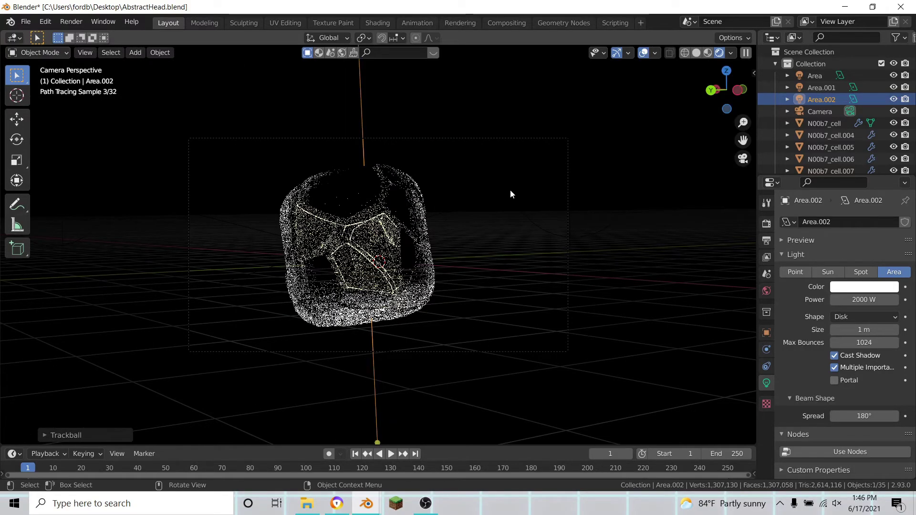
# - Set the third area light's power to 100 W and leave all objects deselected
pyautogui.click(852, 299)
pyautogui.press('BackSpace')
pyautogui.write('100')
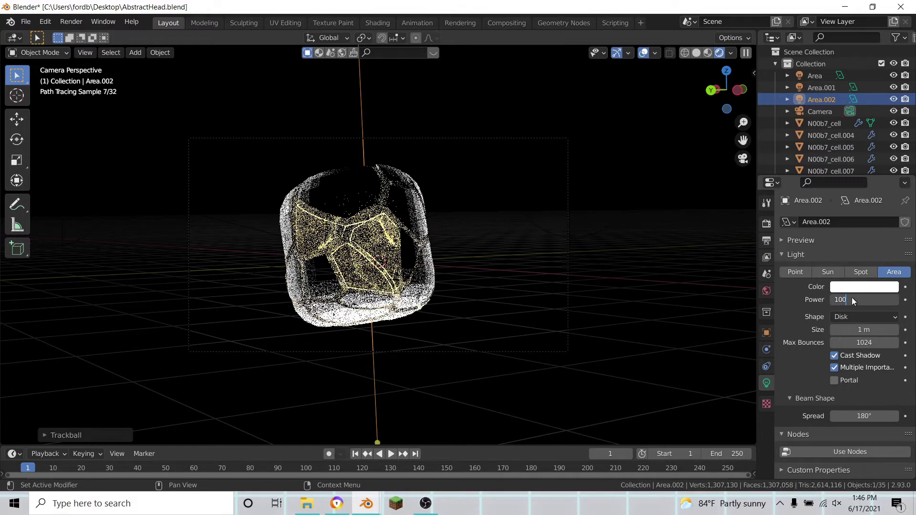
pyautogui.press('Return')
pyautogui.click(541, 308)
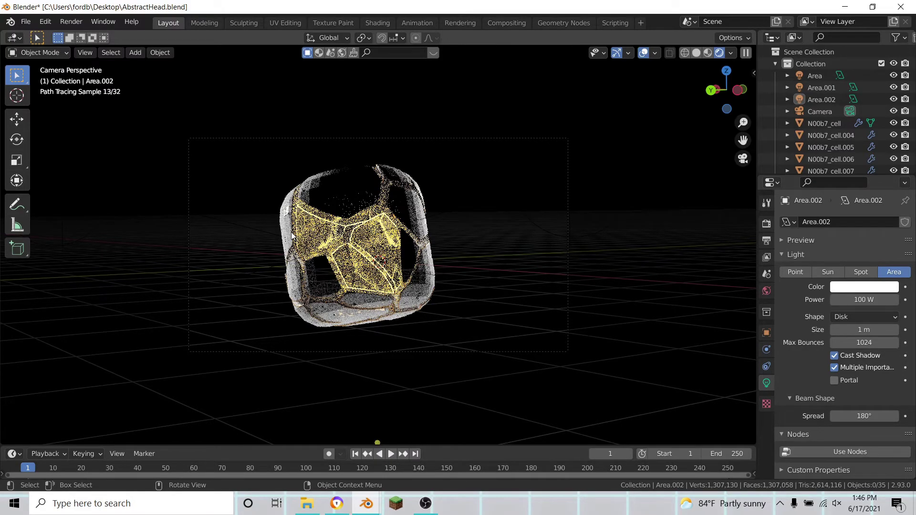
# - Set the Cycles render samples to 250
pyautogui.click(766, 224)
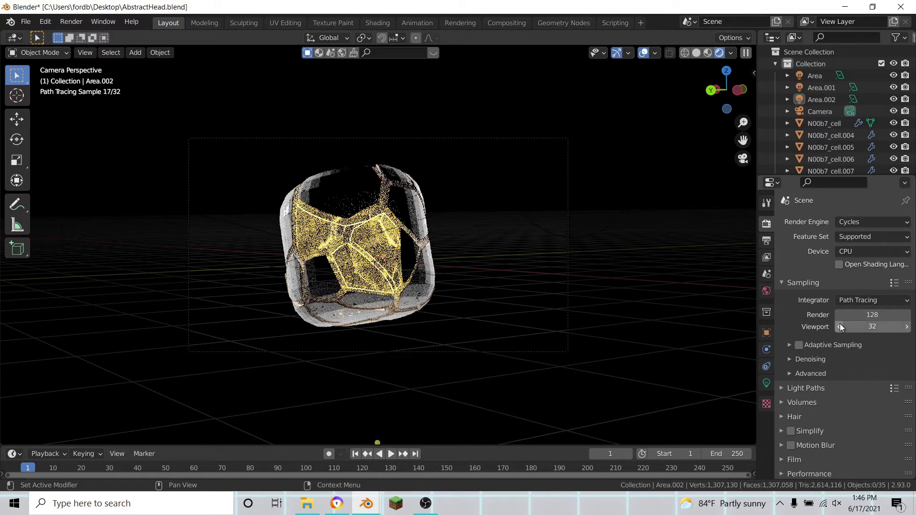
pyautogui.click(851, 314)
pyautogui.press('BackSpace')
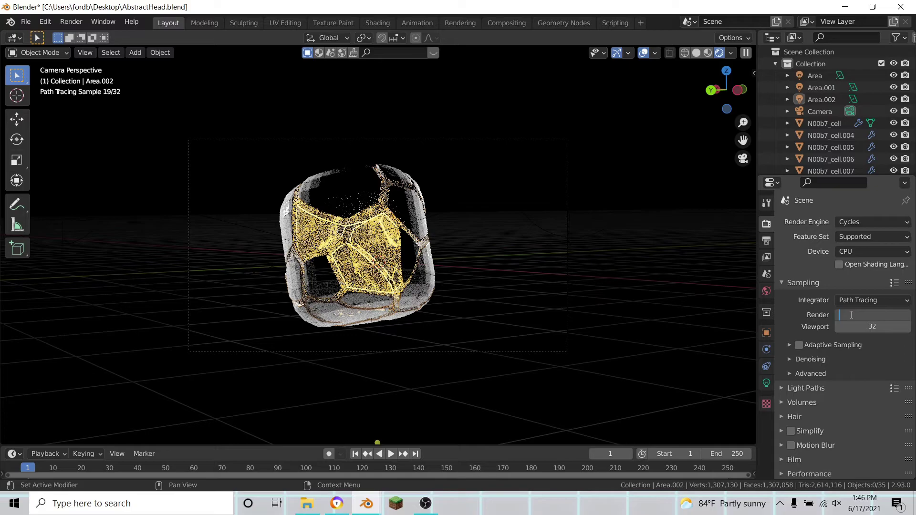
pyautogui.press('Return')
# - Enable render denoising with the NLM denoiser
pyautogui.click(795, 359)
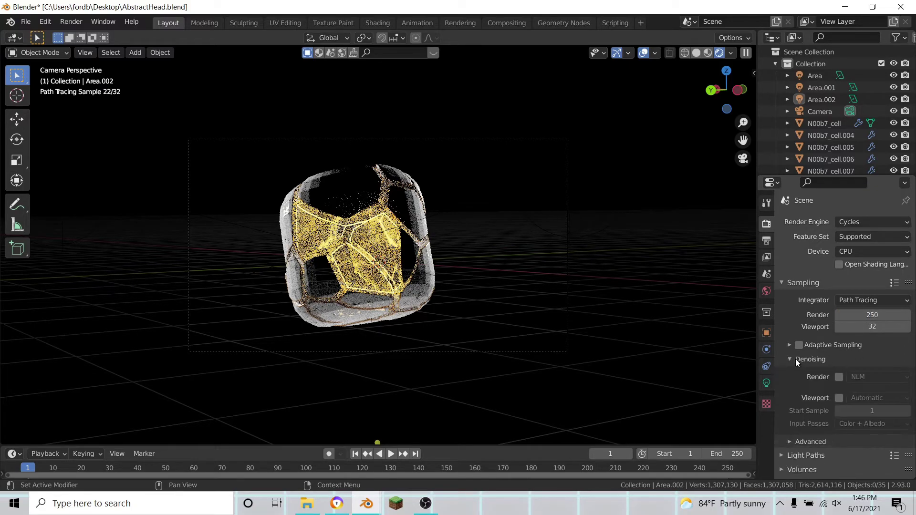
pyautogui.click(839, 377)
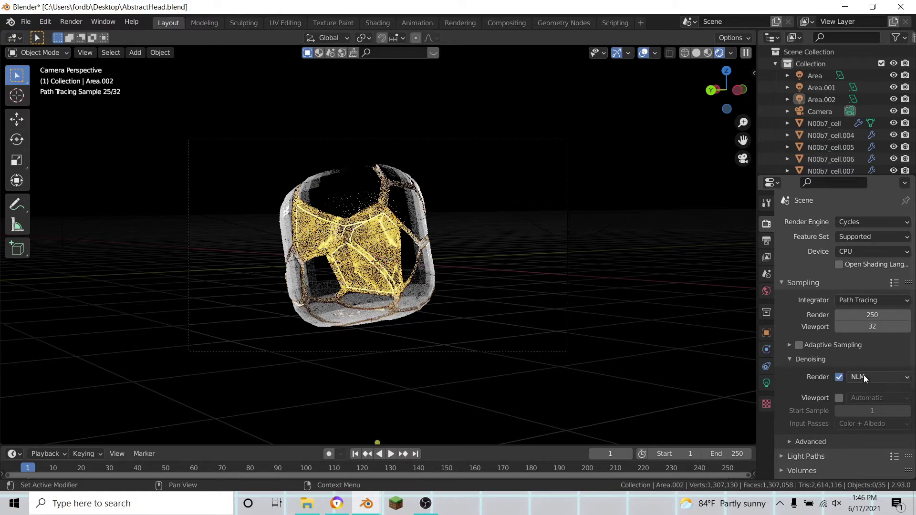
pyautogui.click(864, 376)
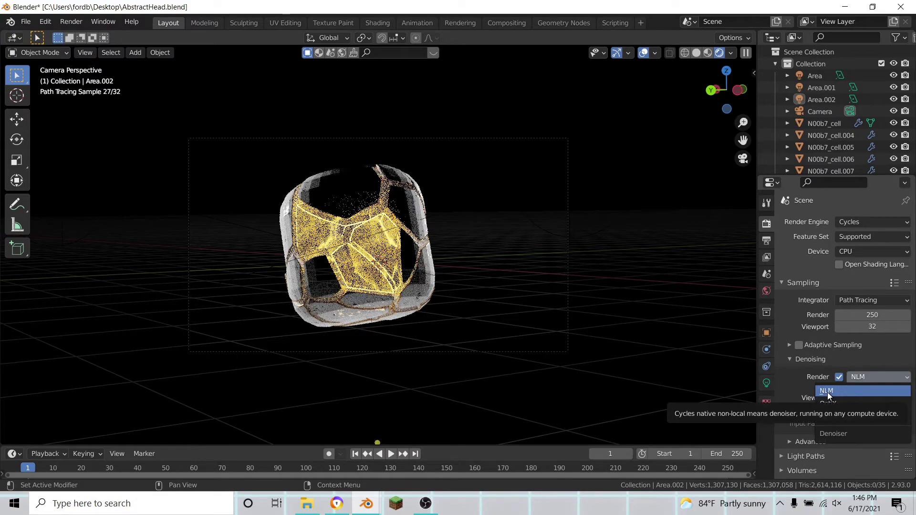
pyautogui.click(847, 390)
pyautogui.click(791, 359)
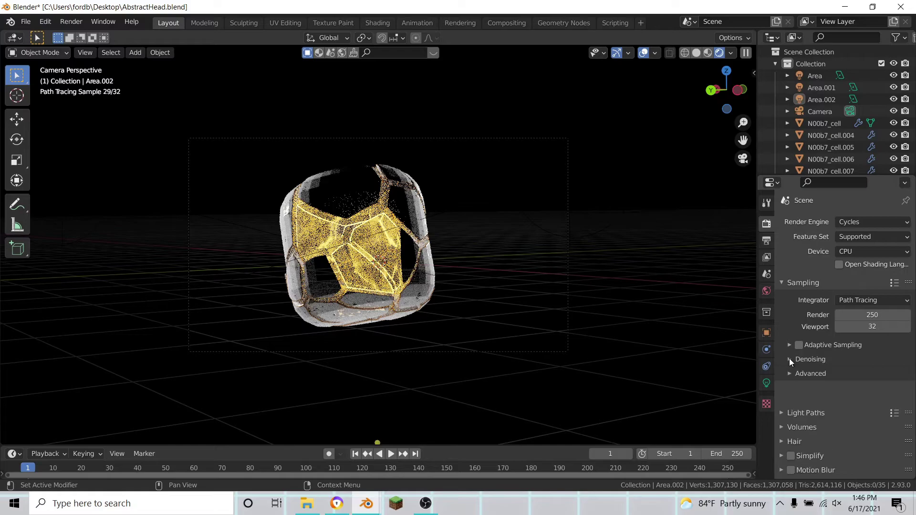
# - Render the still image from the camera, inspect the result, and minimize the render window
pyautogui.scroll(-3, 818, 373)
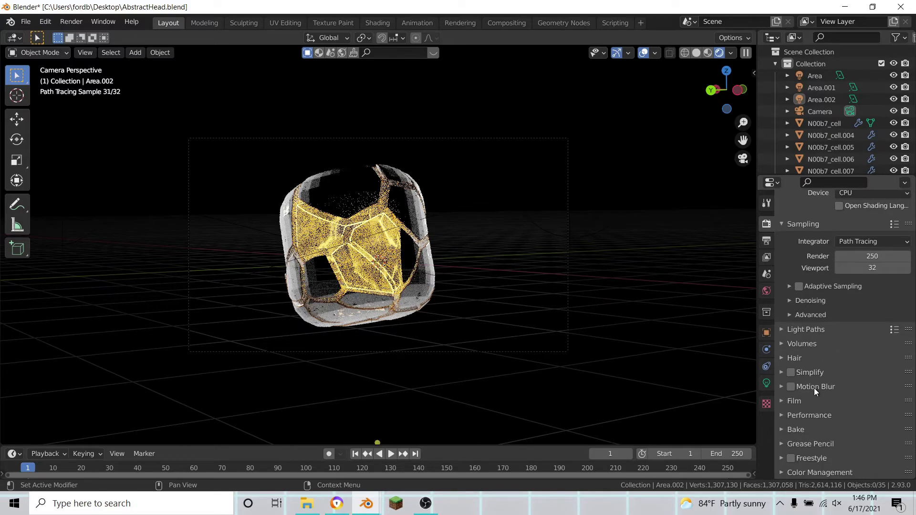
pyautogui.scroll(3, 814, 387)
pyautogui.click(70, 22)
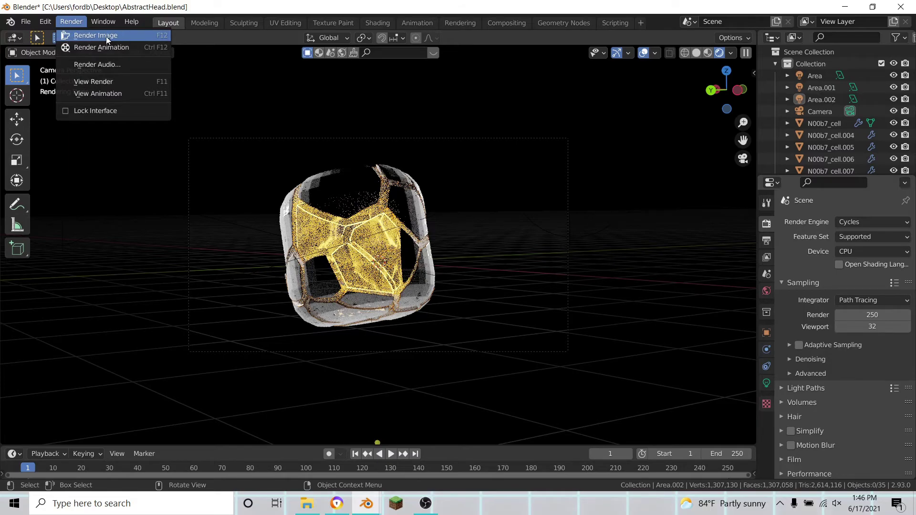
pyautogui.click(67, 21)
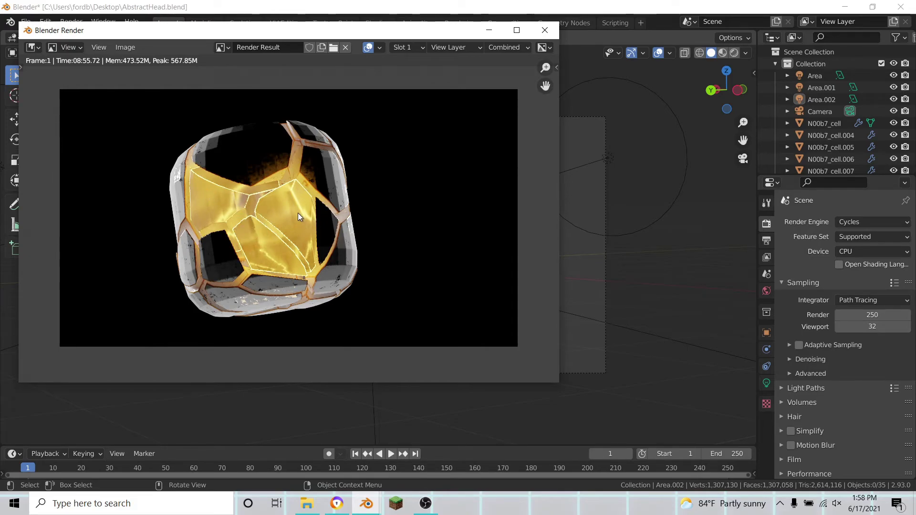
pyautogui.moveTo(307, 32); pyautogui.dragTo(321, 44)
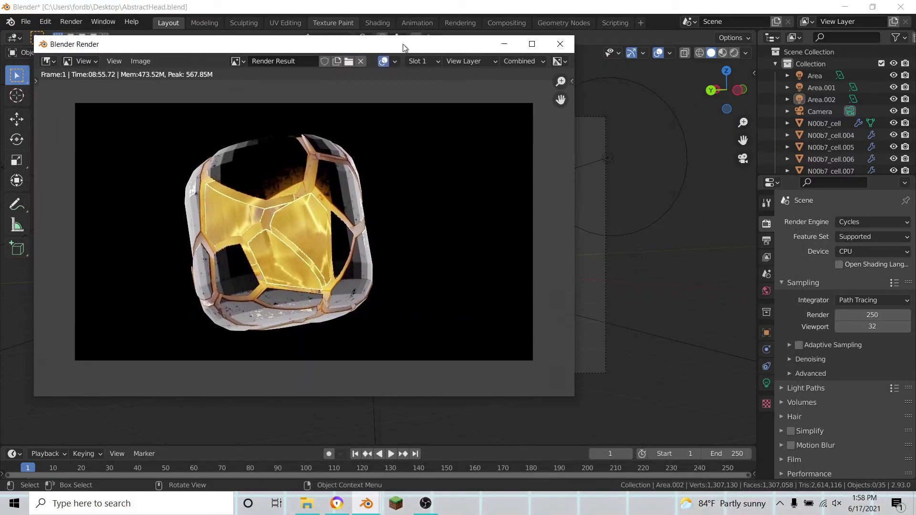
pyautogui.click(497, 42)
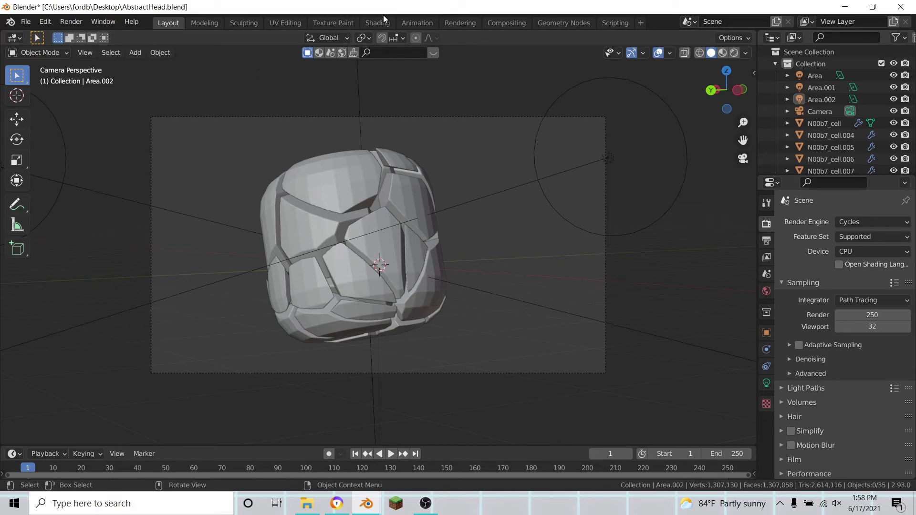
# - Switch to the Compositing workspace and enable the use of compositing nodes
pyautogui.click(502, 22)
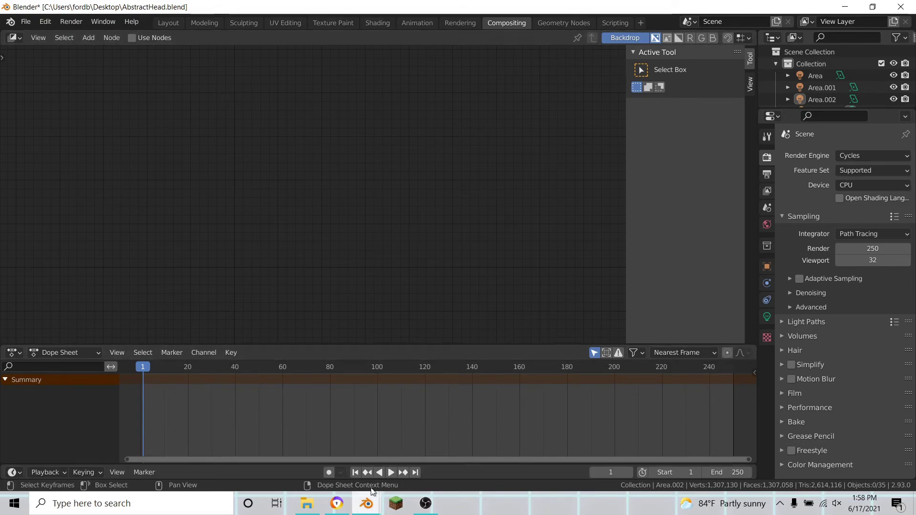
pyautogui.click(367, 503)
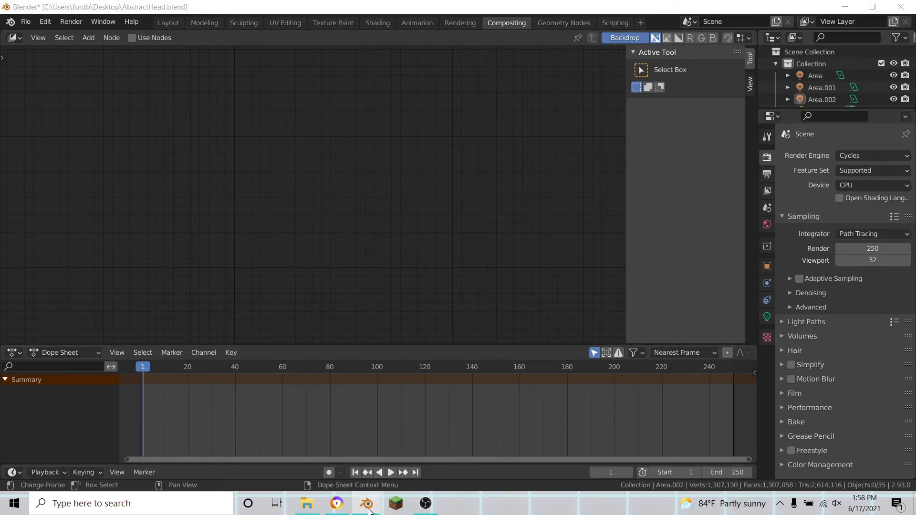
pyautogui.click(513, 444)
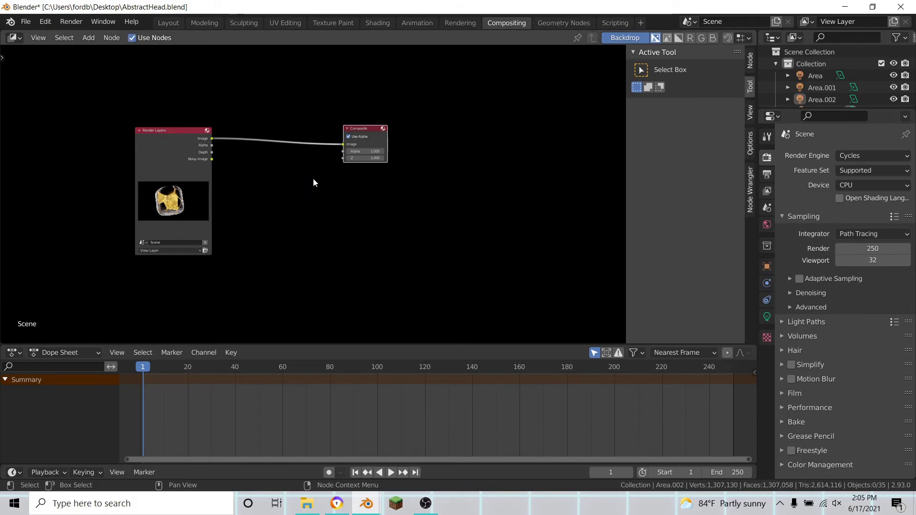
# - Add a Viewer node below the Composite node and connect the Render Layers image output to it
pyautogui.moveTo(358, 132); pyautogui.dragTo(325, 130)
pyautogui.hotkey('shift', 'a')
pyautogui.click(274, 200)
pyautogui.write('ver')
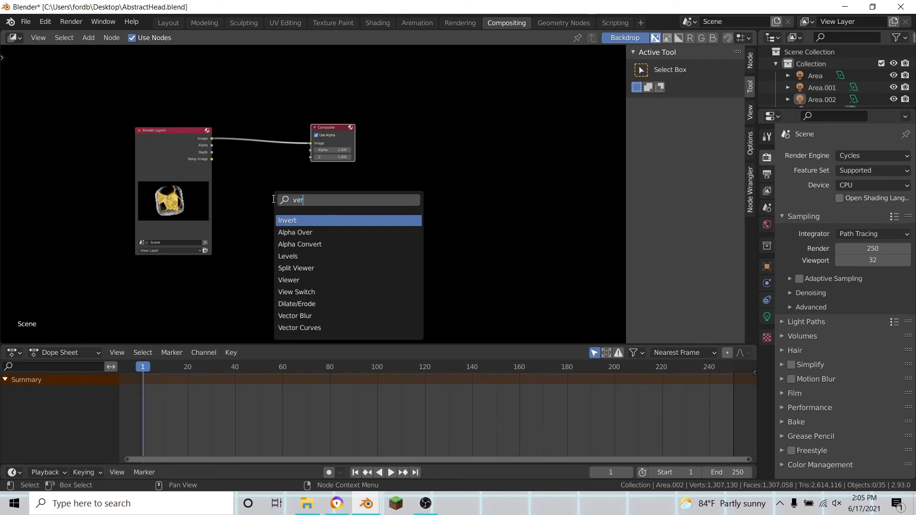
pyautogui.click(304, 280)
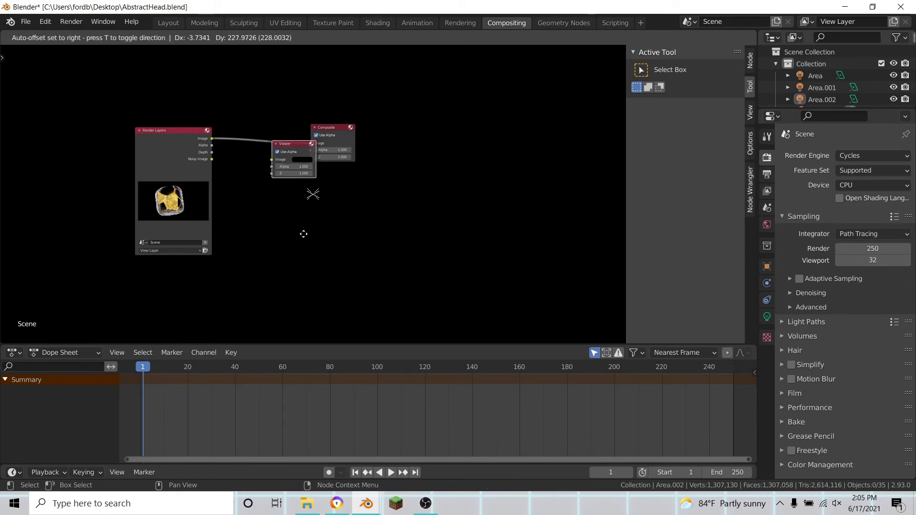
pyautogui.click(319, 265)
pyautogui.moveTo(212, 139); pyautogui.dragTo(346, 189)
# - Space out the Composite and Viewer nodes and insert a Glare node after Render Layers, linking its image output to both
pyautogui.moveTo(327, 133); pyautogui.dragTo(474, 130)
pyautogui.moveTo(354, 188); pyautogui.dragTo(481, 182)
pyautogui.hotkey('shift', 'a')
pyautogui.click(316, 186)
pyautogui.write('gl')
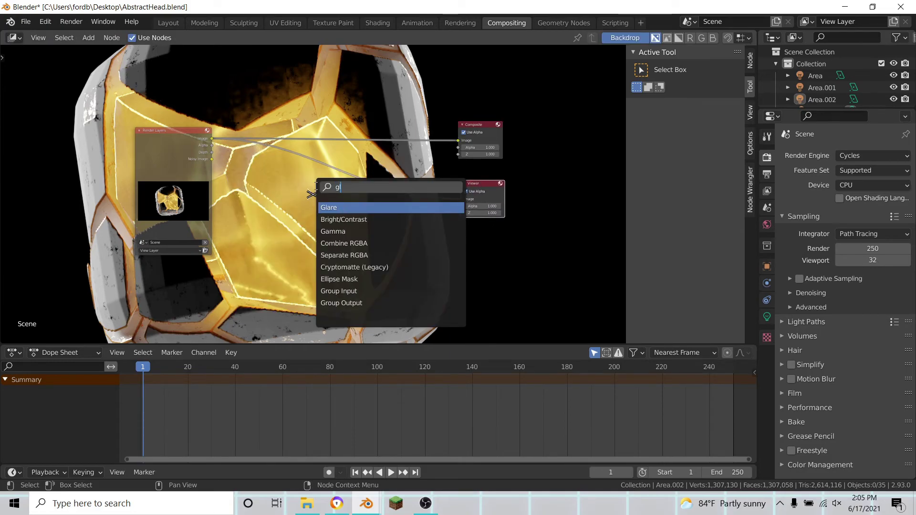
pyautogui.write('a')
pyautogui.press('Return')
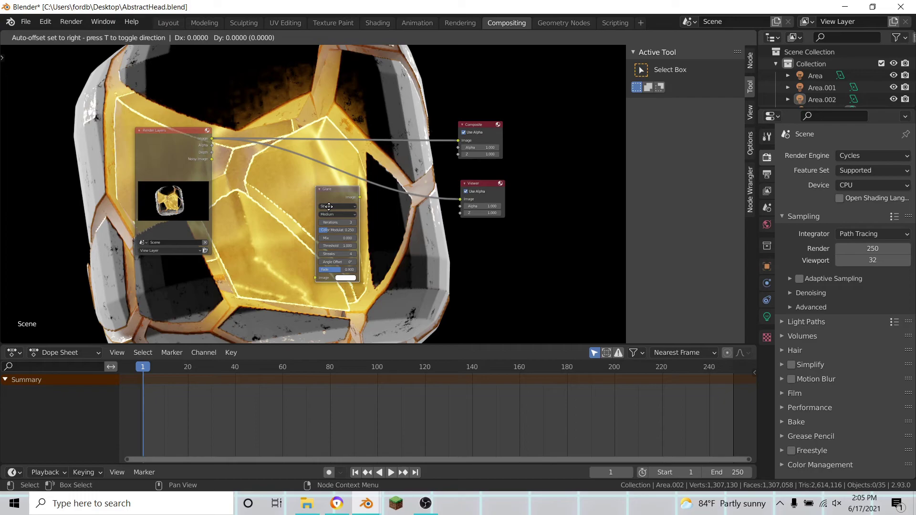
pyautogui.click(326, 227)
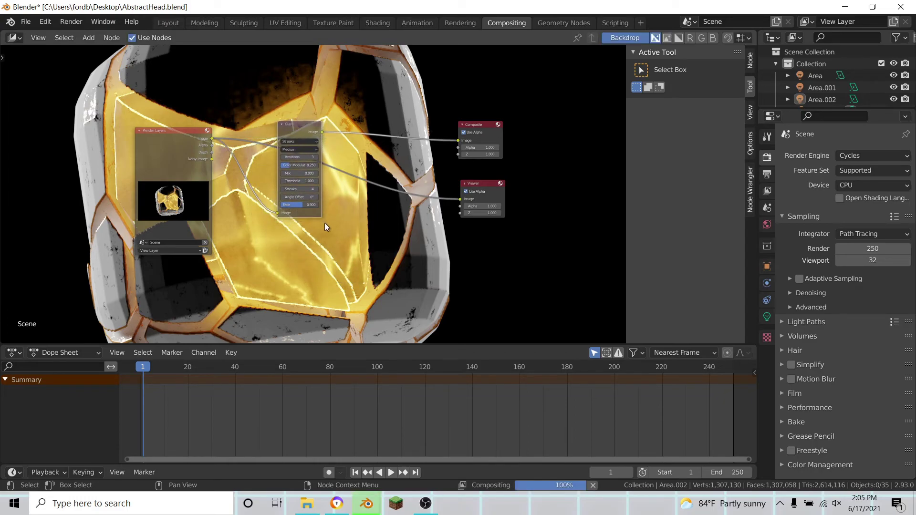
pyautogui.moveTo(460, 200); pyautogui.dragTo(321, 131)
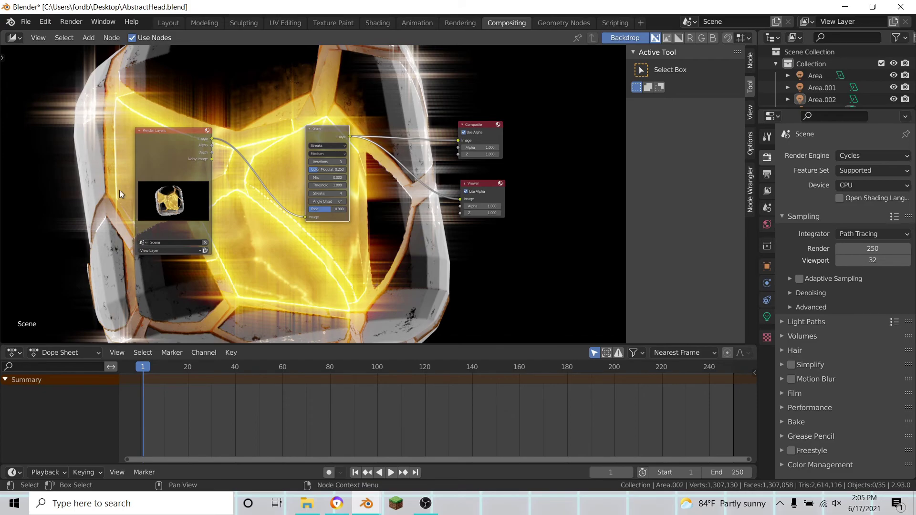
# - Set the Glare node's type to Fog Glow and its Mix value to 0.4
pyautogui.click(327, 146)
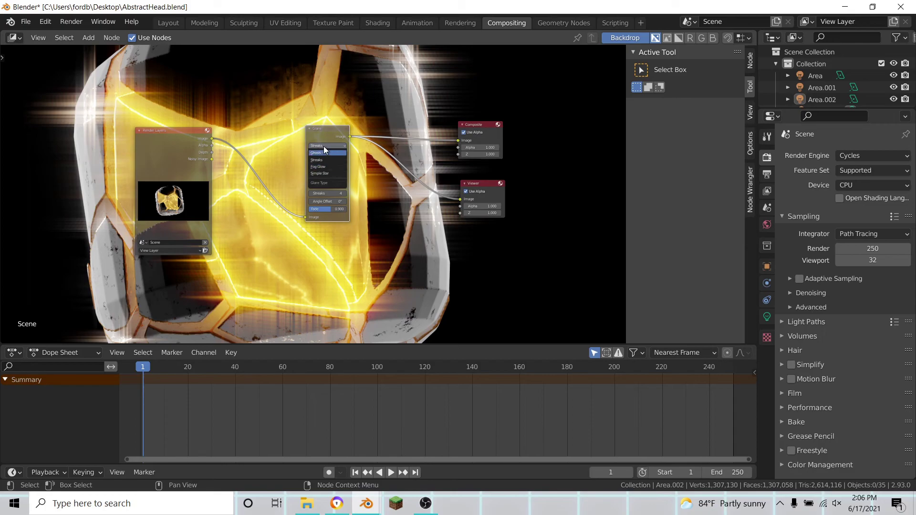
pyautogui.click(321, 167)
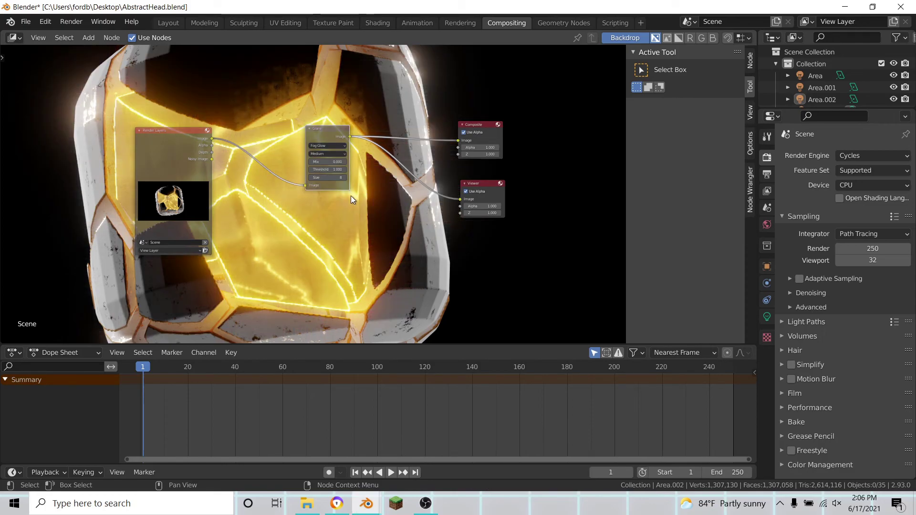
pyautogui.click(328, 162)
pyautogui.write('0')
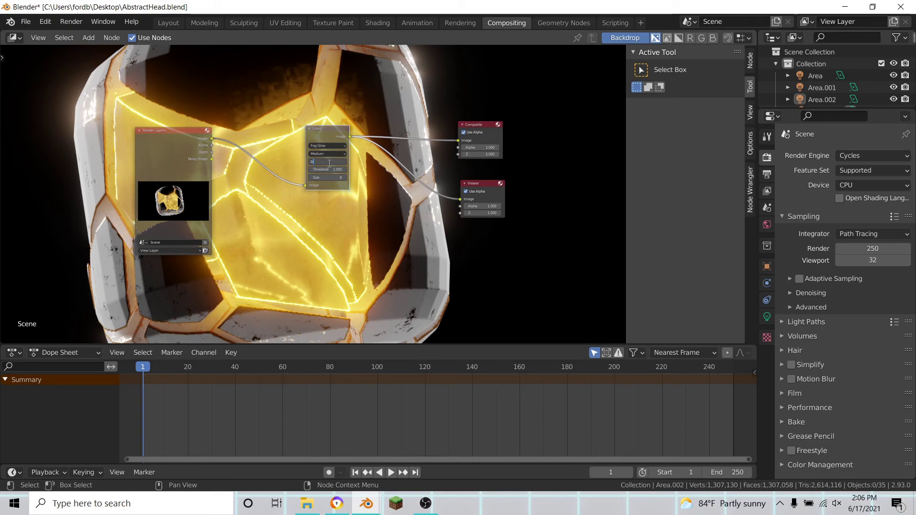
pyautogui.write('.4')
pyautogui.press('Return')
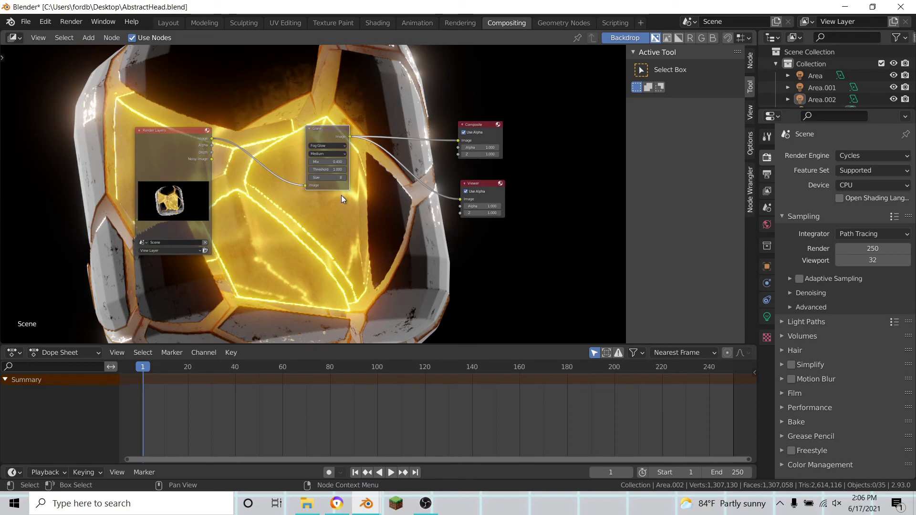
pyautogui.scroll(-5, 339, 221)
pyautogui.scroll(5, 339, 224)
pyautogui.scroll(-5, 352, 239)
pyautogui.scroll(1, 356, 242)
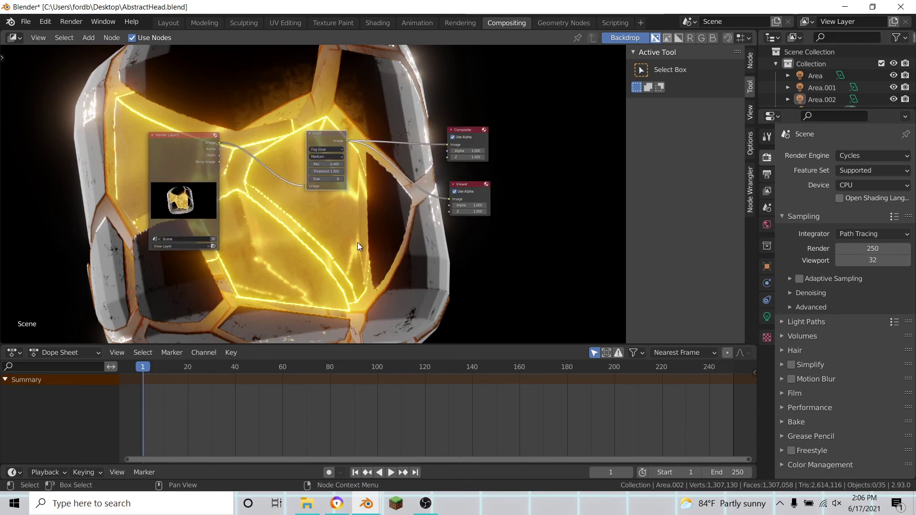
pyautogui.scroll(2, 357, 242)
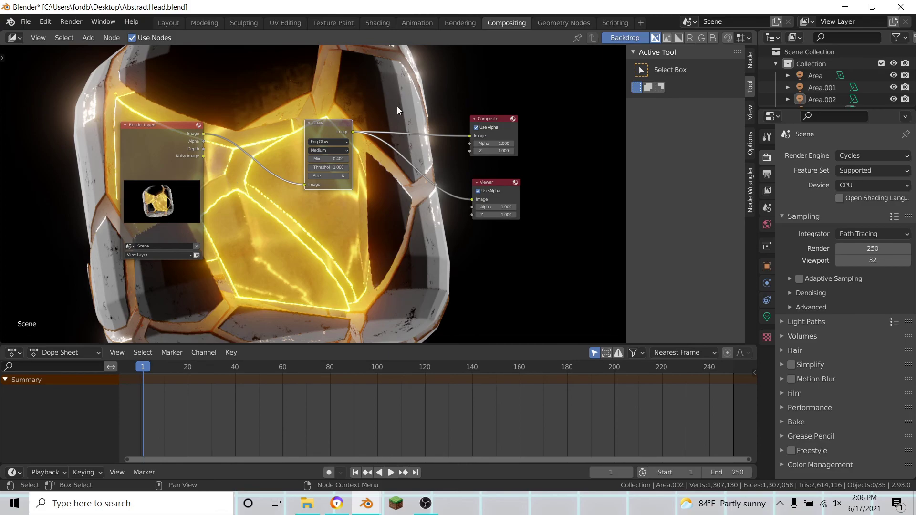
# - Return to the Layout workspace and restore the render window to inspect the composited head with its glow
pyautogui.click(169, 22)
pyautogui.moveTo(367, 503)
pyautogui.click(414, 467)
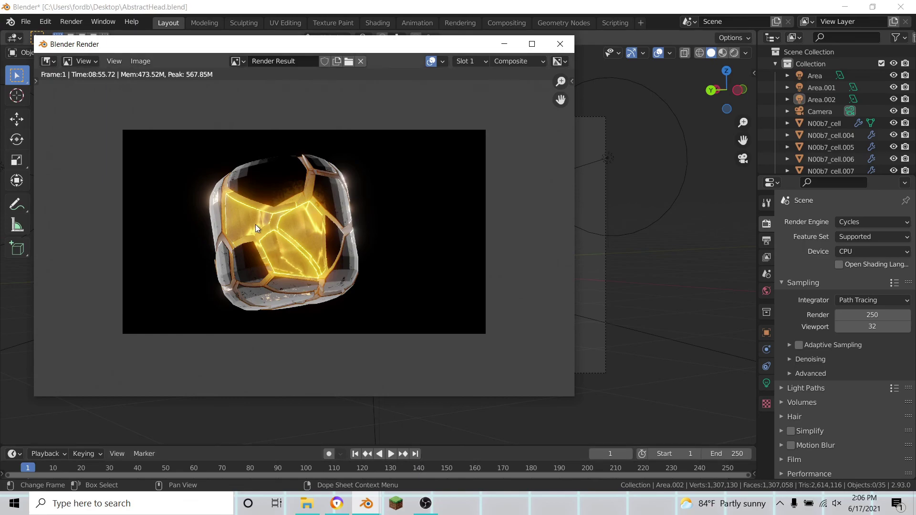
pyautogui.moveTo(332, 53); pyautogui.dragTo(387, 47)
pyautogui.scroll(5, 378, 256)
pyautogui.scroll(-3, 376, 259)
pyautogui.scroll(-2, 376, 259)
pyautogui.scroll(1, 241, 224)
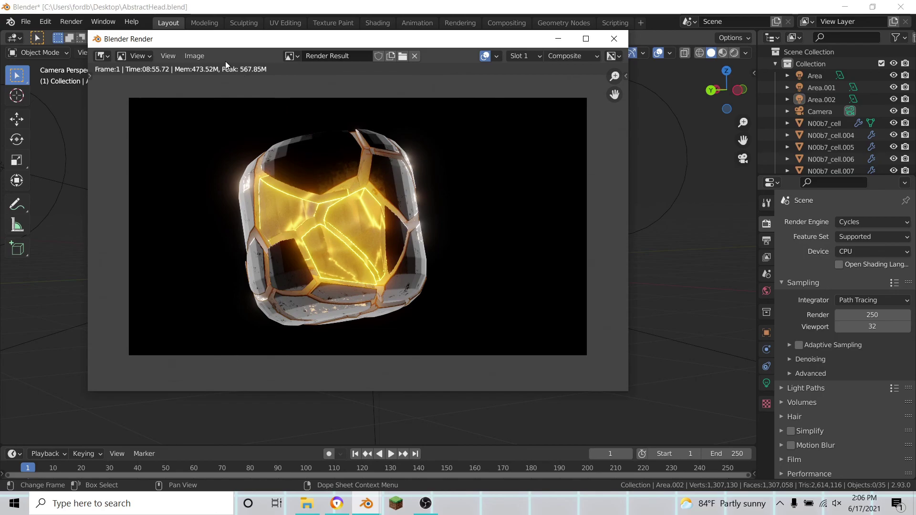
# - Start saving the composited render result as an image file
pyautogui.click(194, 56)
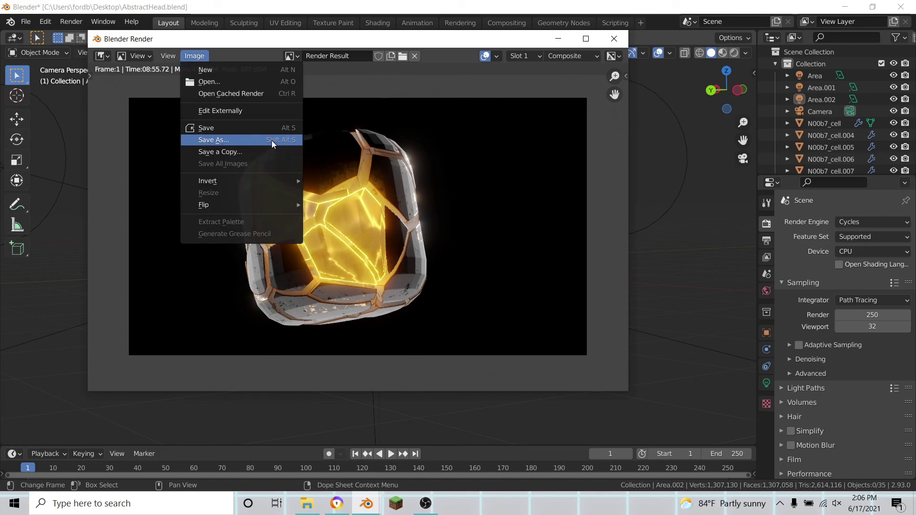